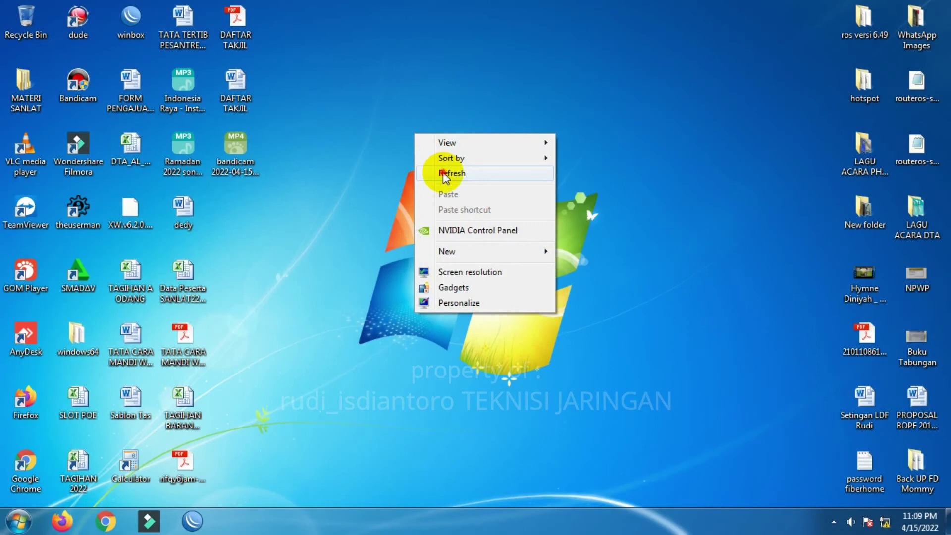
# - Launch WinBox and refresh the Neighbors list of routers
pyautogui.doubleClick(132, 28)
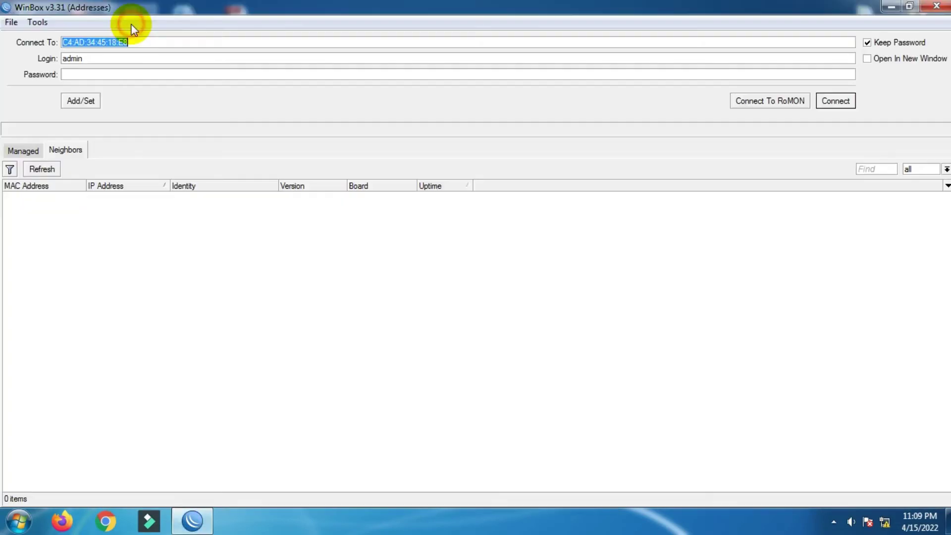
pyautogui.click(43, 169)
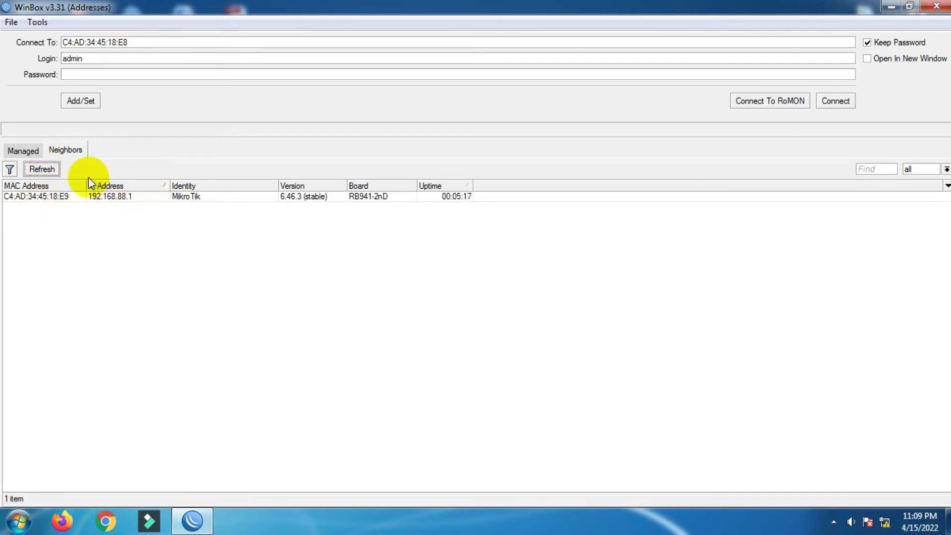
pyautogui.click(121, 200)
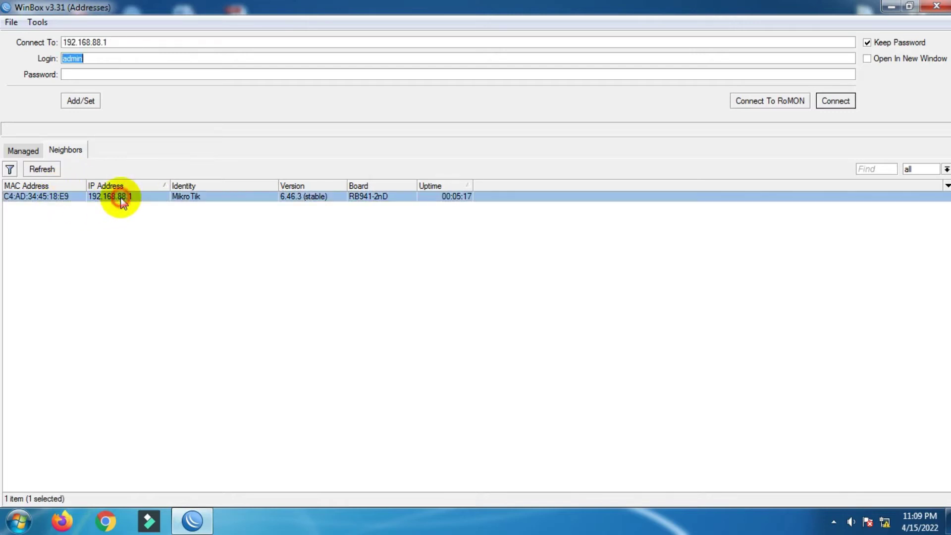
pyautogui.click(188, 214)
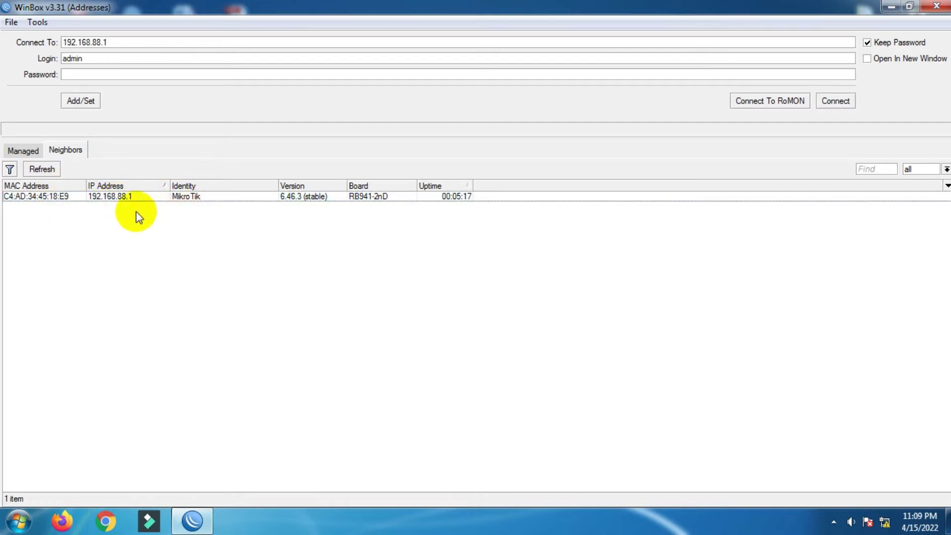
# - Log in to the router by MAC C4:AD:34:45:18:E9 and remove its default configuration
pyautogui.click(54, 199)
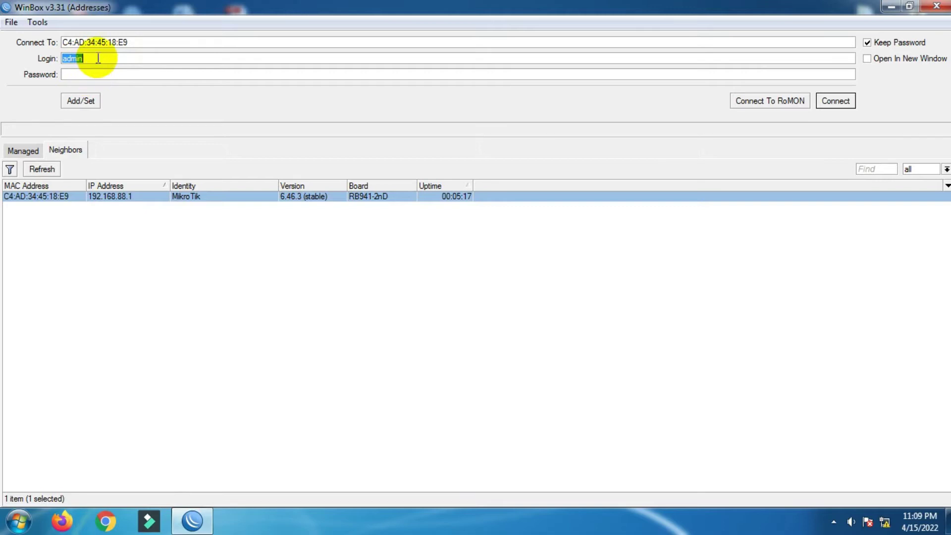
pyautogui.write('a')
pyautogui.click(834, 101)
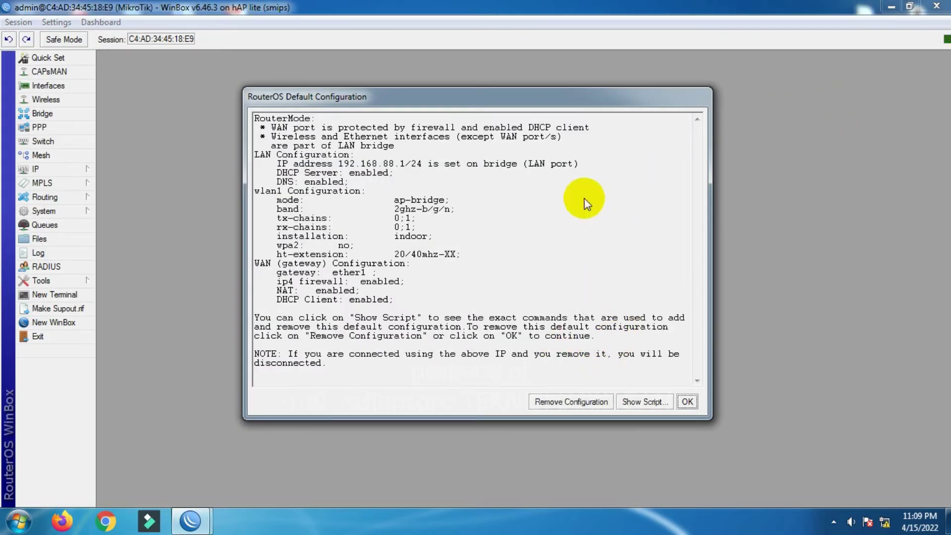
pyautogui.click(567, 402)
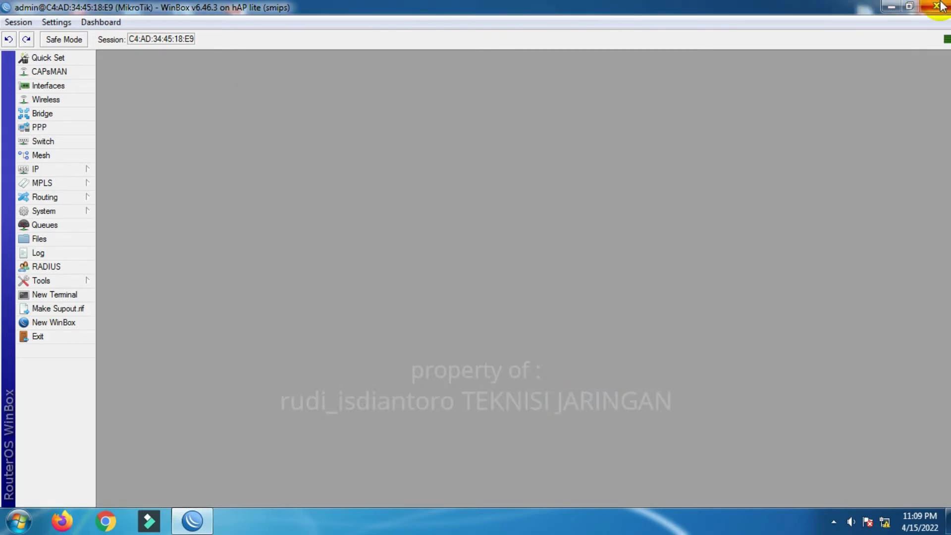
# - Close WinBox, refresh the desktop and relaunch WinBox
pyautogui.click(938, 6)
pyautogui.rightClick(524, 121)
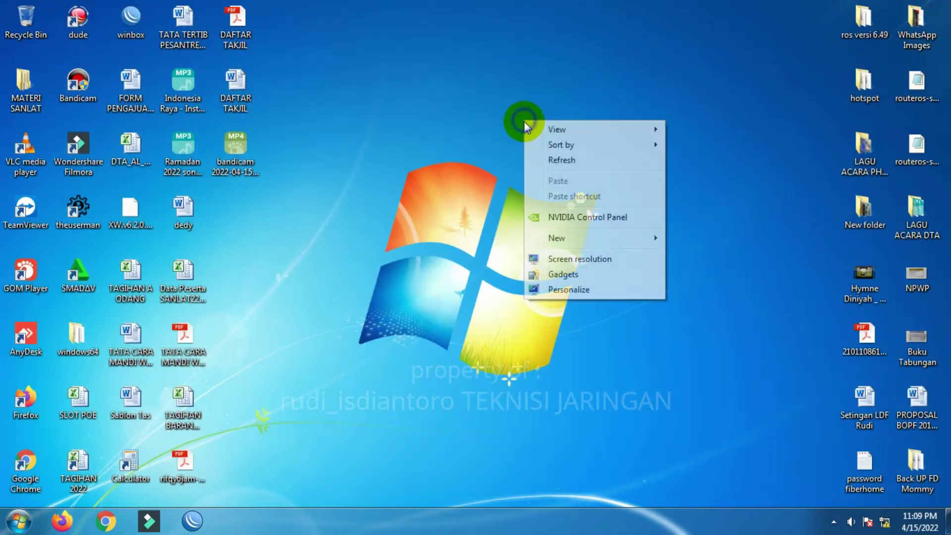
pyautogui.click(553, 160)
pyautogui.doubleClick(131, 20)
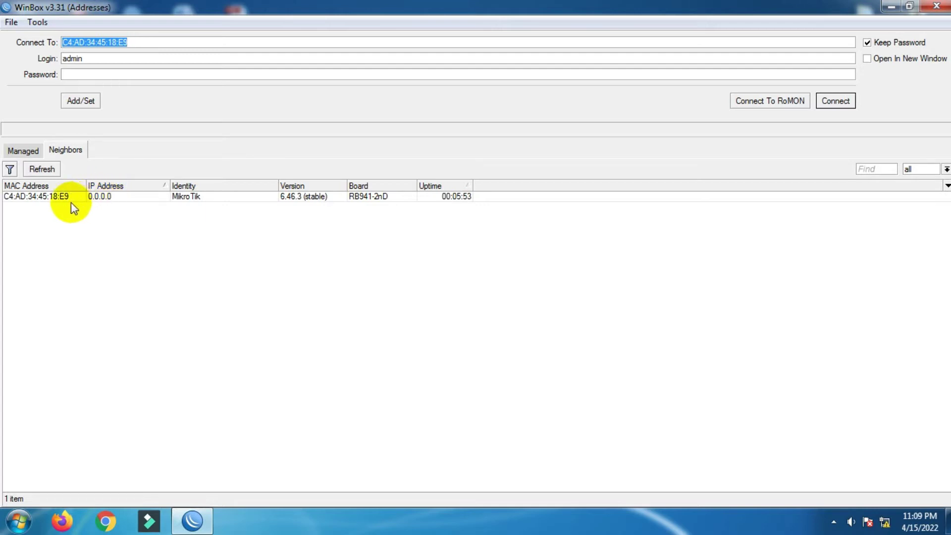
# - Log back in to the router by its MAC address and bring up the Interface List
pyautogui.click(54, 197)
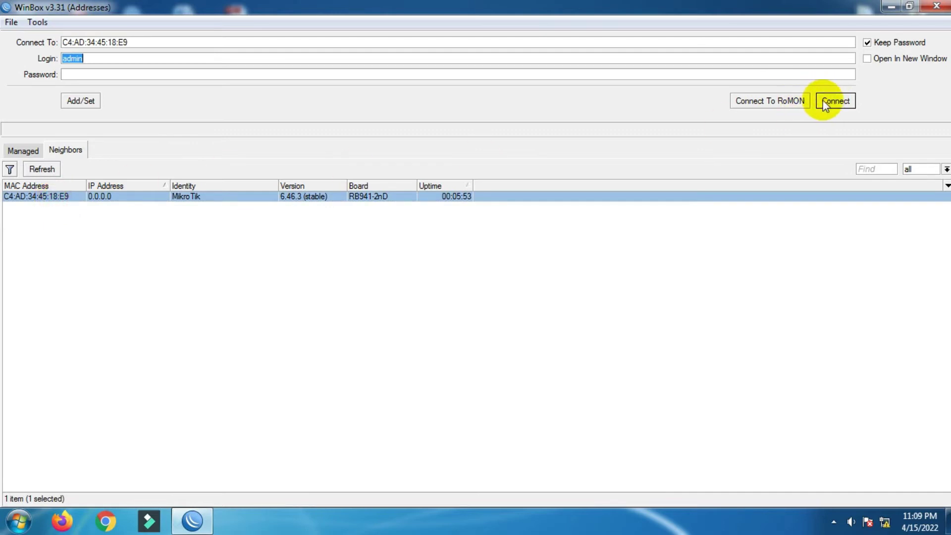
pyautogui.click(827, 100)
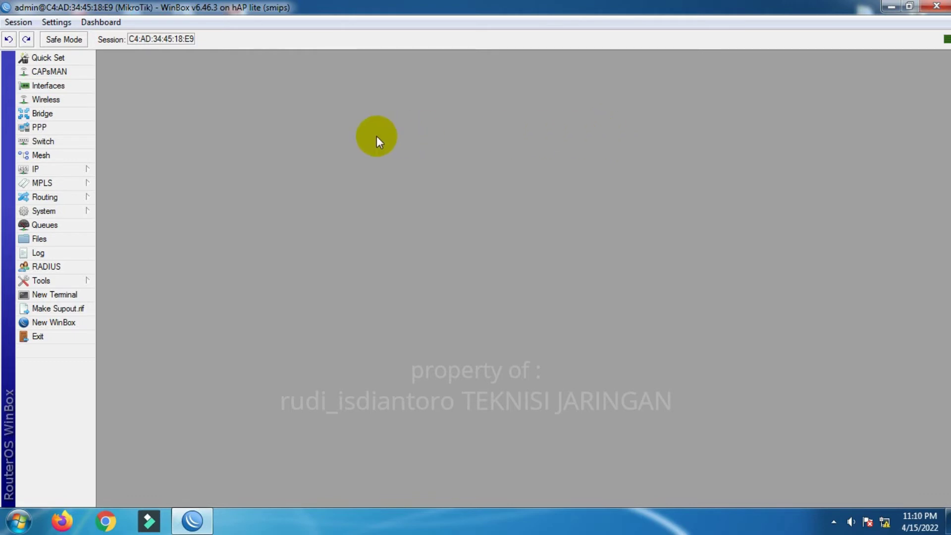
pyautogui.click(49, 86)
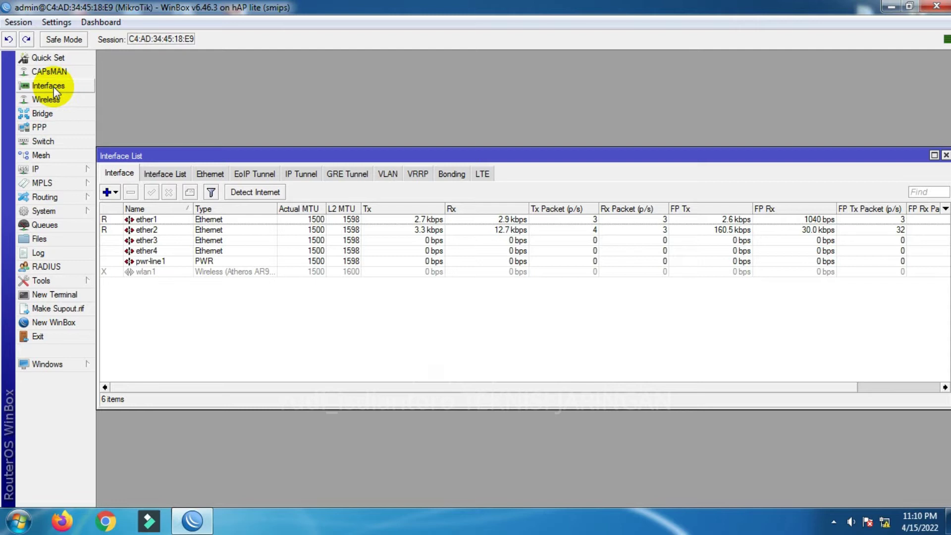
# - Enable wlan1 and rename ether1 to ether1-wan
pyautogui.click(164, 272)
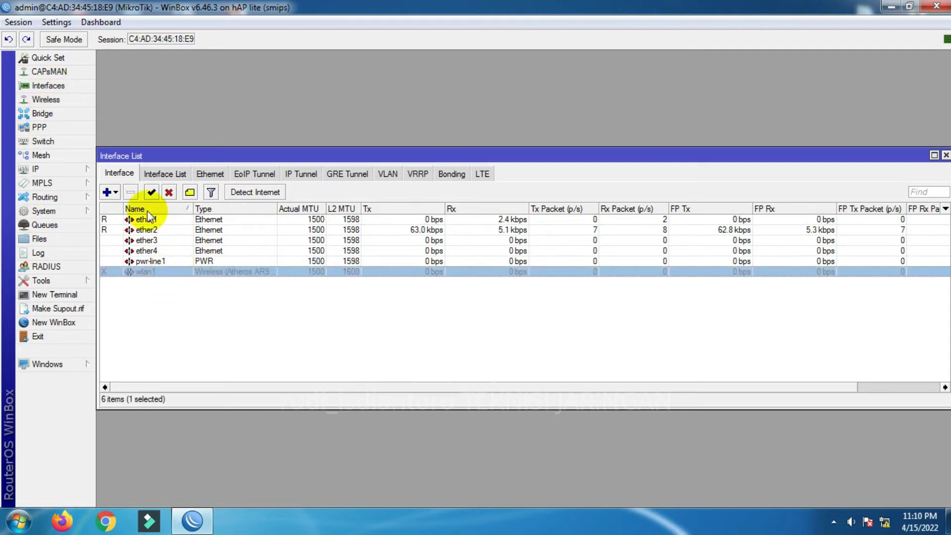
pyautogui.click(152, 193)
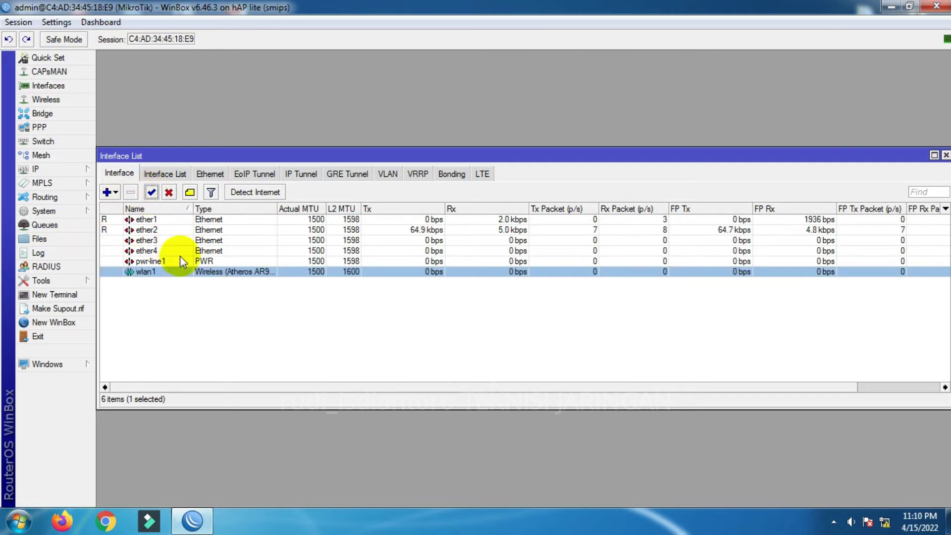
pyautogui.doubleClick(180, 220)
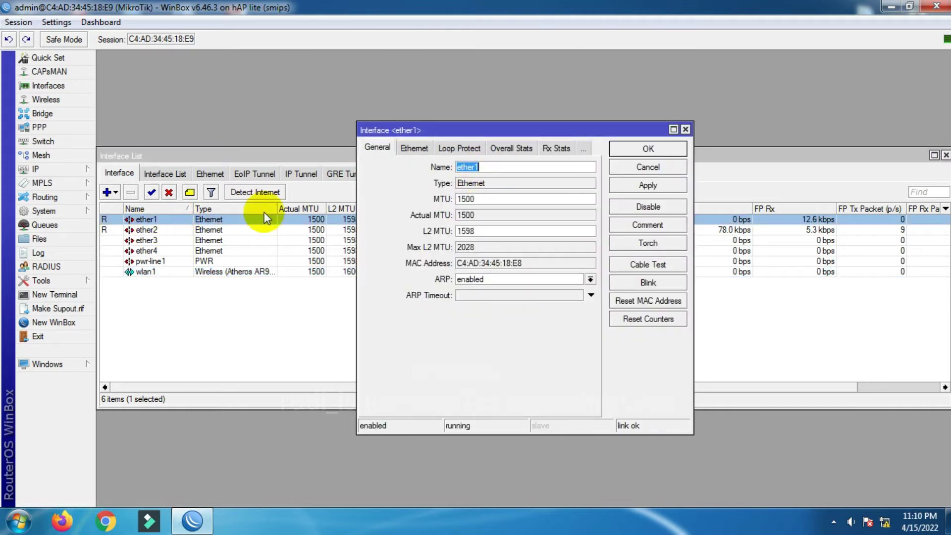
pyautogui.click(517, 165)
pyautogui.write('-')
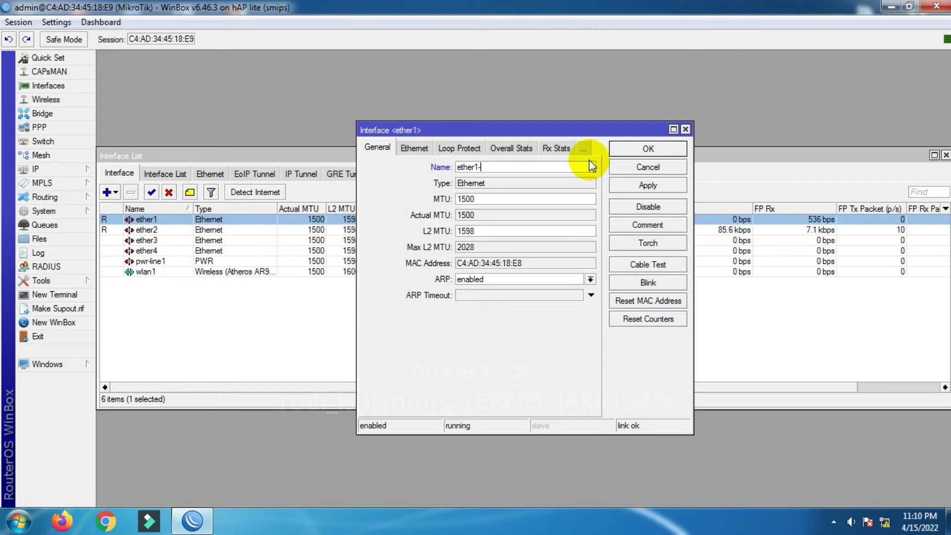
pyautogui.write('wan')
pyautogui.click(649, 149)
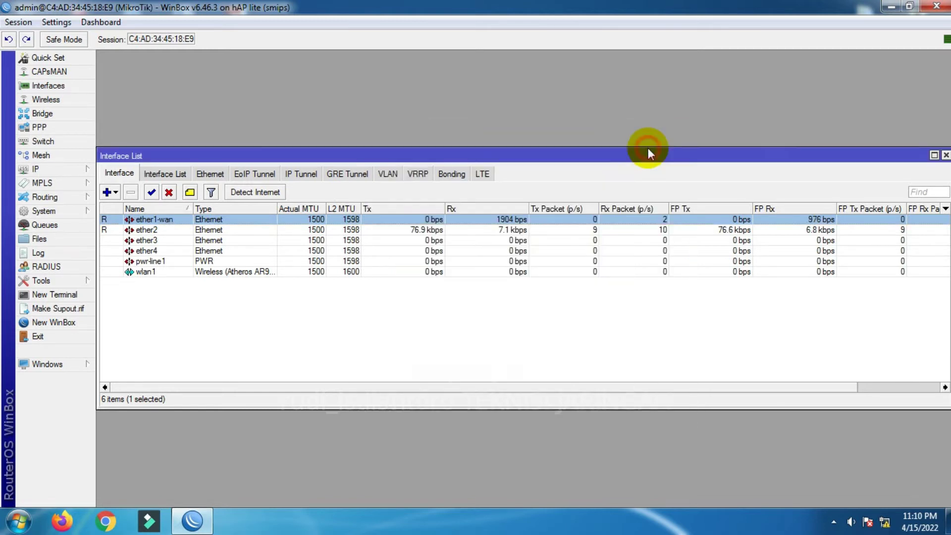
# - Rename ether2 to ether2-lokal
pyautogui.doubleClick(163, 230)
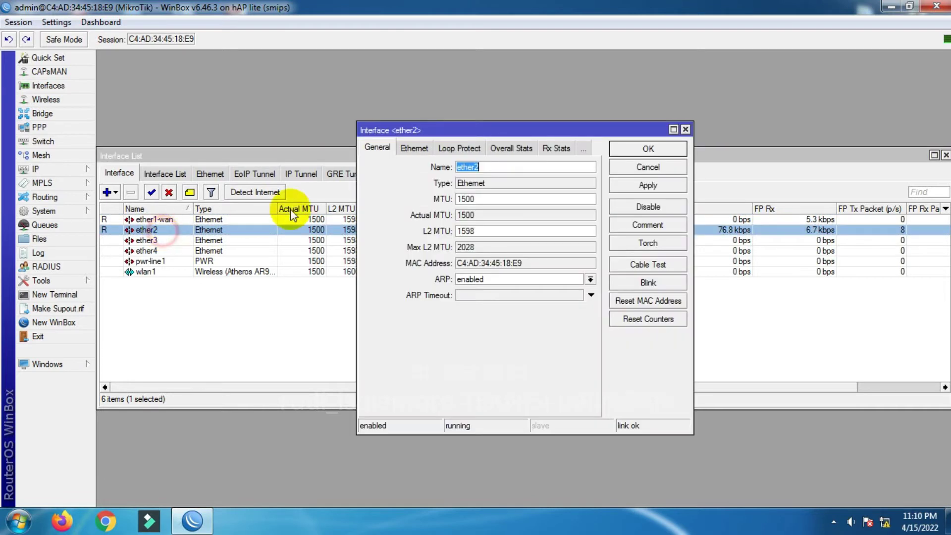
pyautogui.click(492, 167)
pyautogui.write('-')
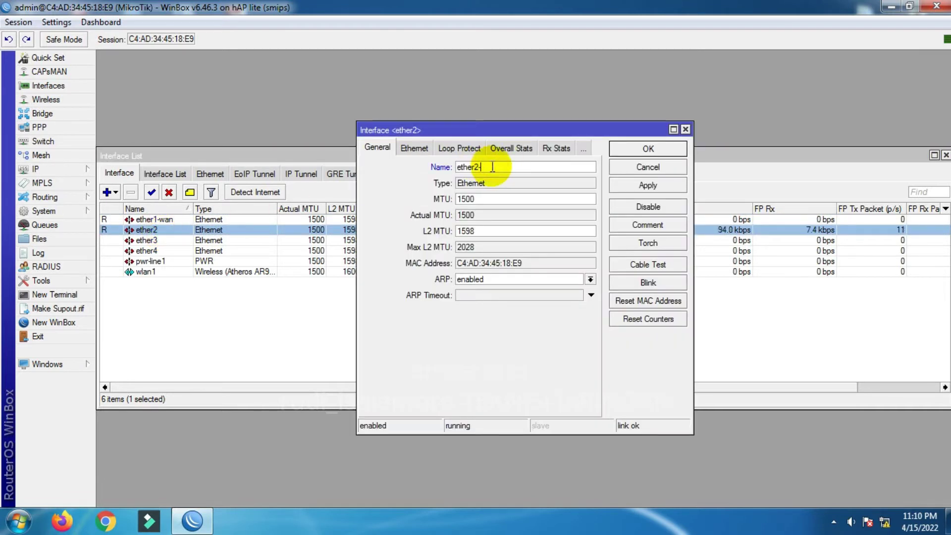
pyautogui.write('lokal')
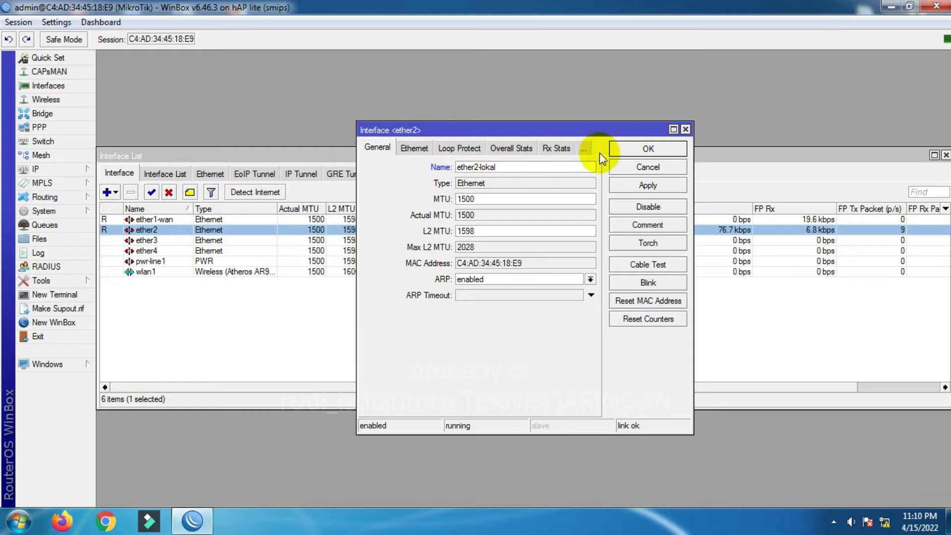
pyautogui.click(639, 156)
# - Rename ether4 to ether4-hotspot, fixing a typo in the name
pyautogui.doubleClick(171, 251)
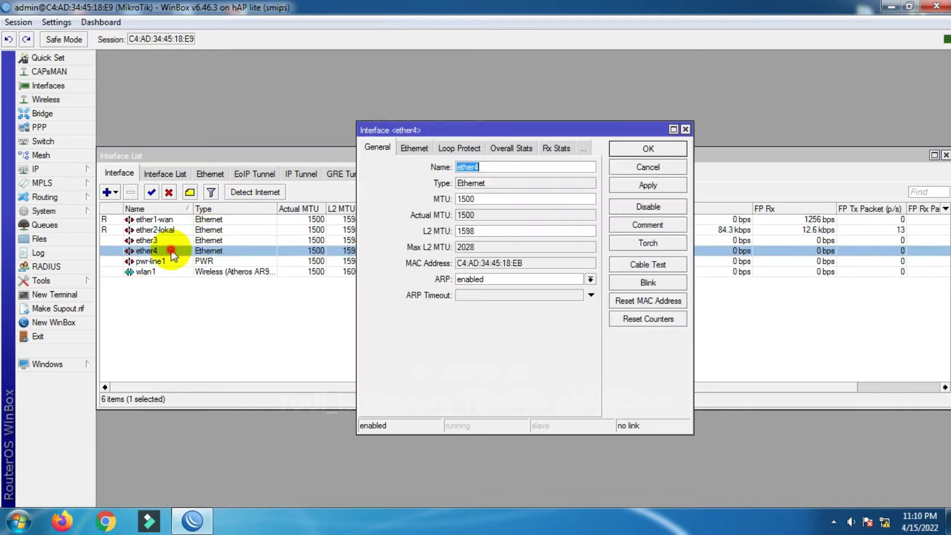
pyautogui.click(511, 167)
pyautogui.write('-')
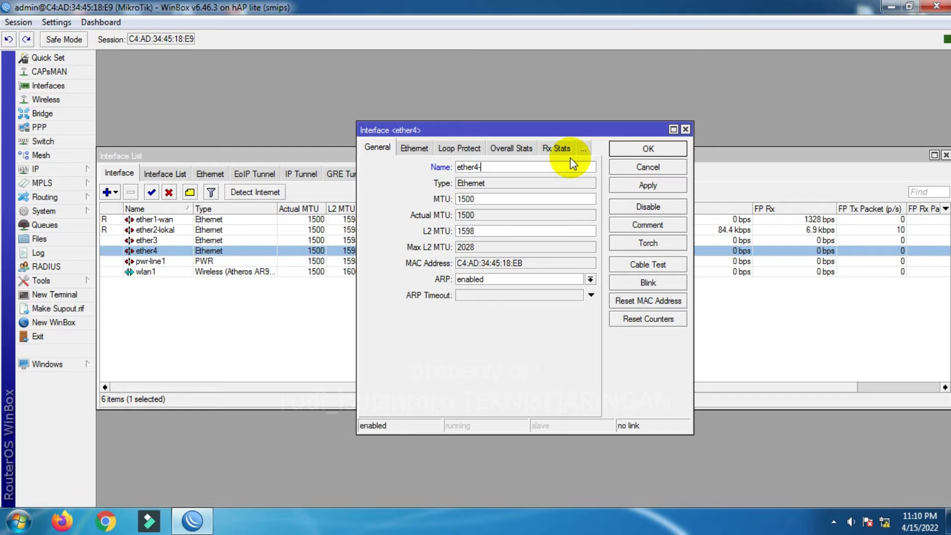
pyautogui.write('haot')
pyautogui.press('BackSpace')
pyautogui.press('BackSpace')
pyautogui.press('BackSpace')
pyautogui.write('otspot')
pyautogui.click(649, 148)
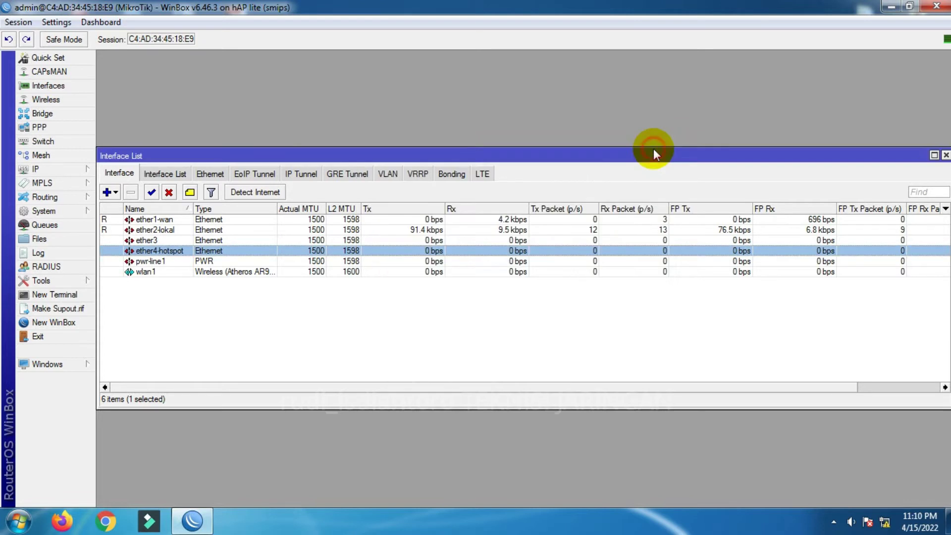
pyautogui.click(153, 272)
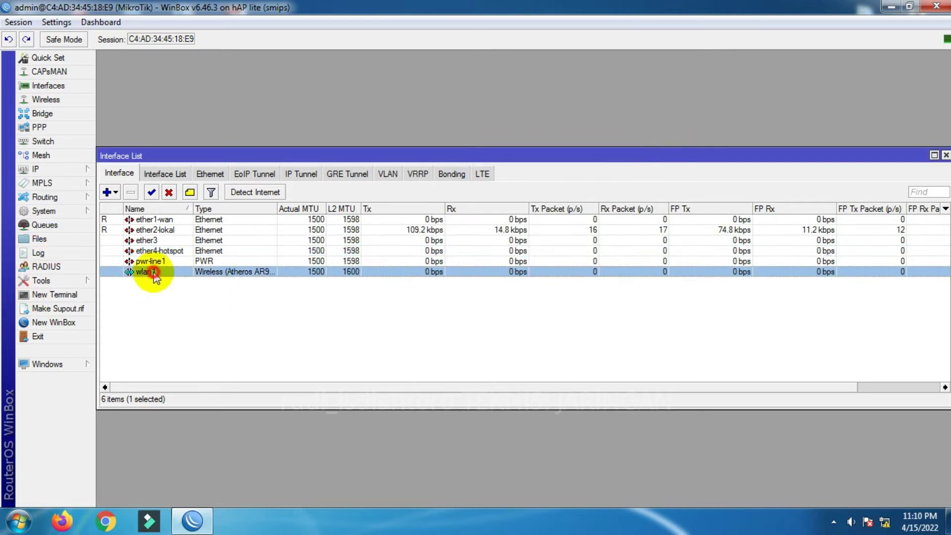
# - Set wlan1 to ap bridge mode on the 2GHz-B/G/N band
pyautogui.click(177, 273)
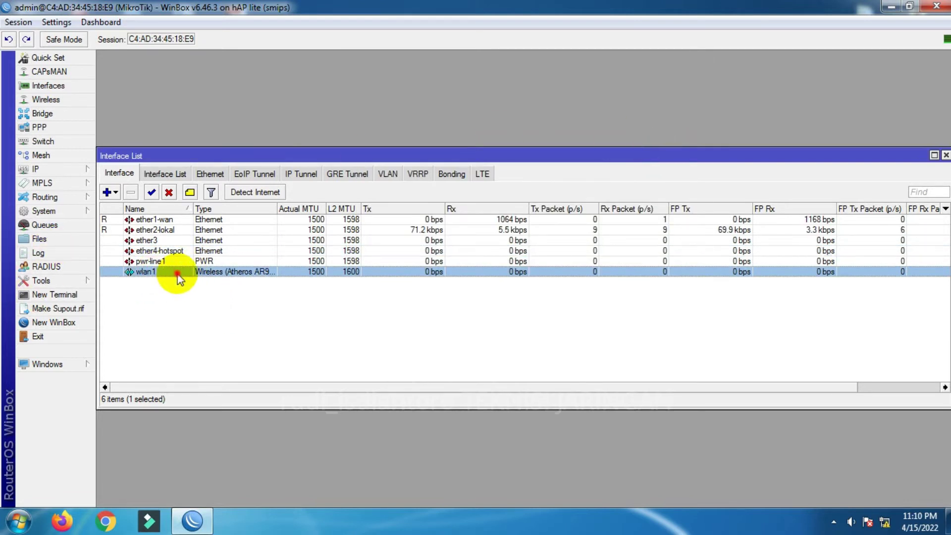
pyautogui.doubleClick(177, 273)
pyautogui.click(360, 86)
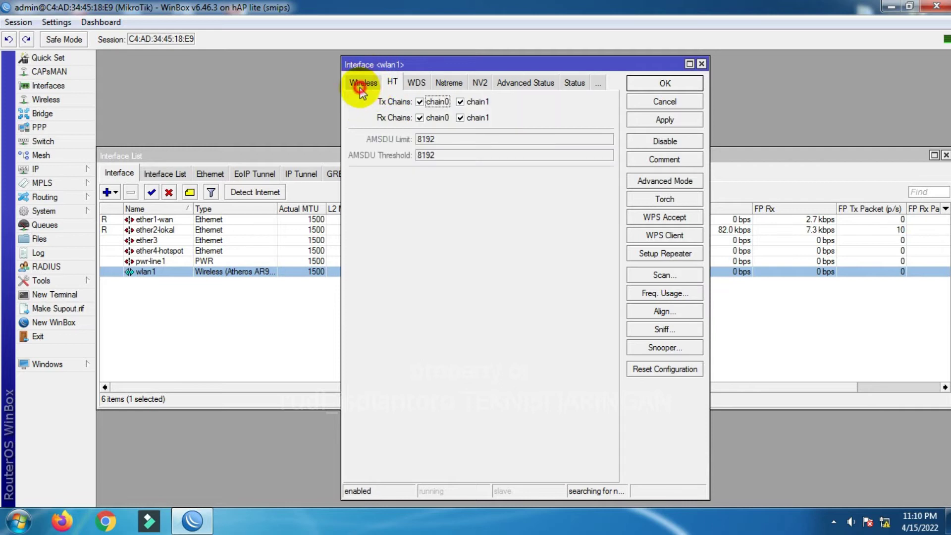
pyautogui.click(360, 87)
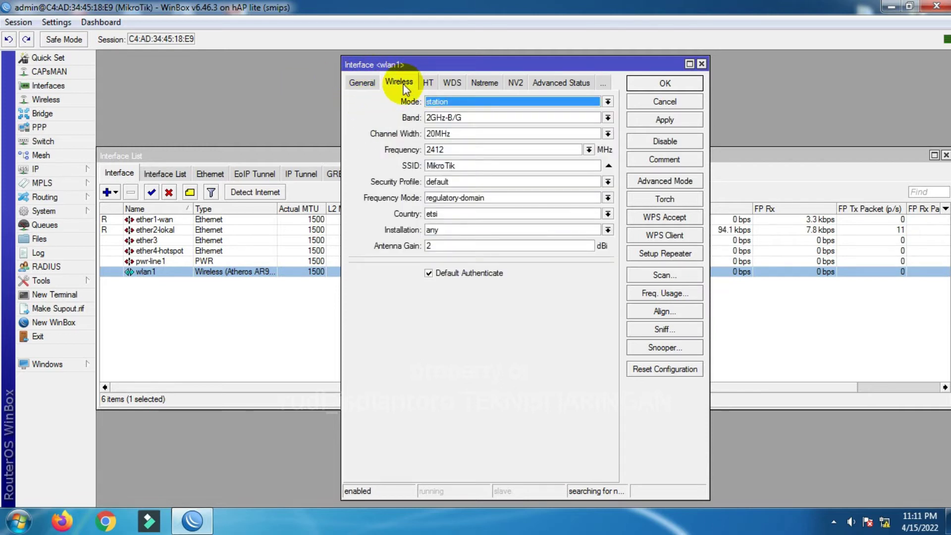
pyautogui.click(447, 101)
pyautogui.click(454, 121)
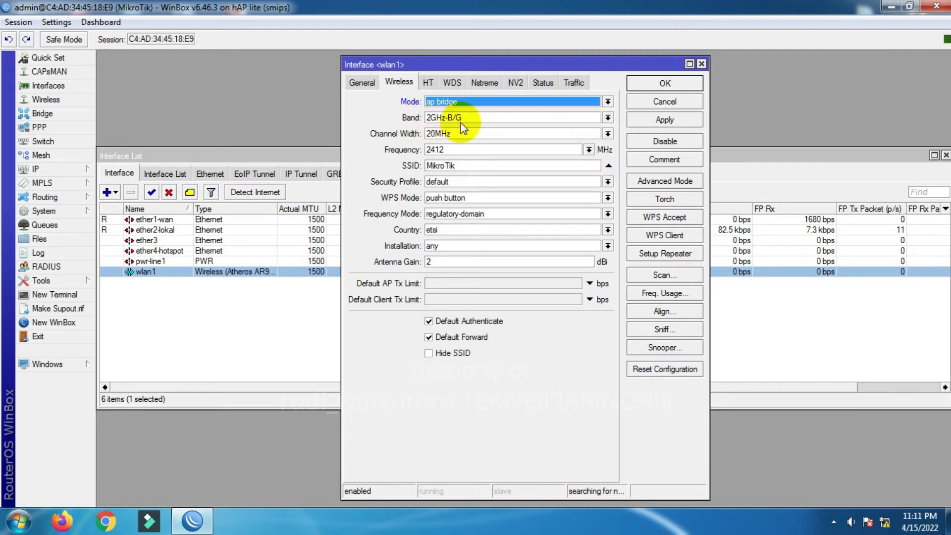
pyautogui.click(460, 118)
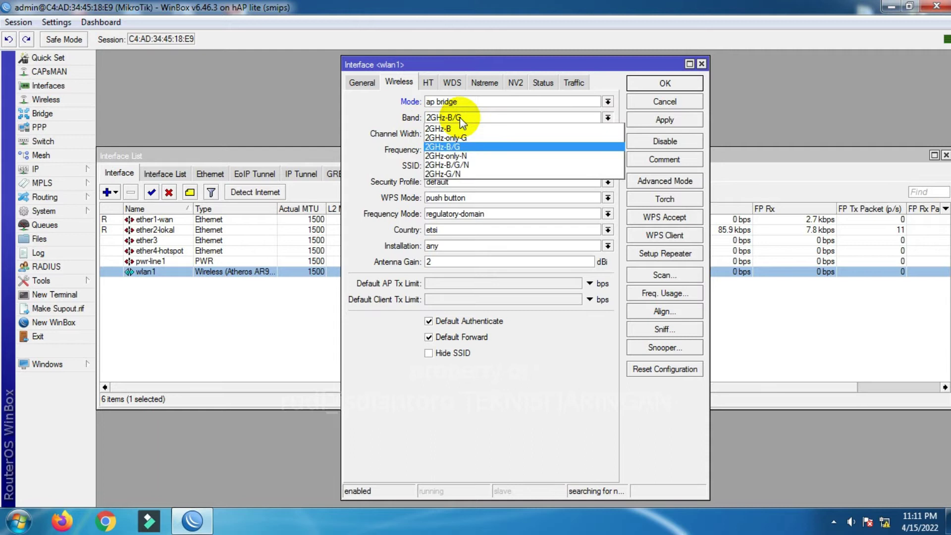
pyautogui.click(460, 162)
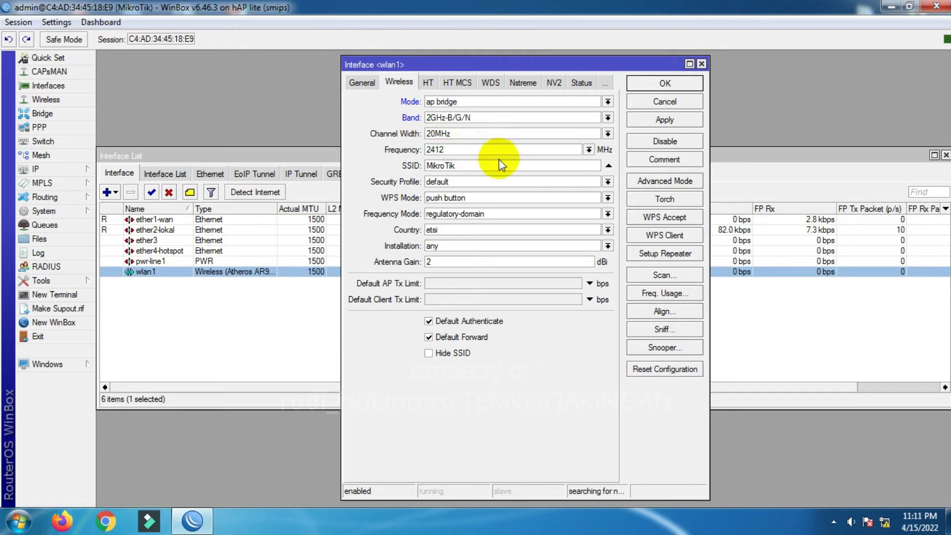
# - Change the wlan1 SSID to AP_Hotspot_Mikrotik and save the settings
pyautogui.moveTo(497, 165); pyautogui.dragTo(332, 165)
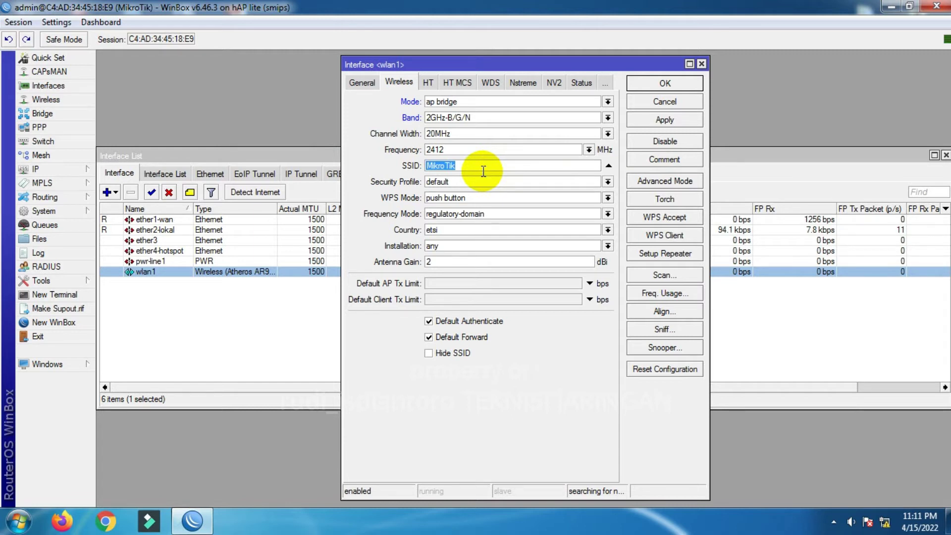
pyautogui.write('AP')
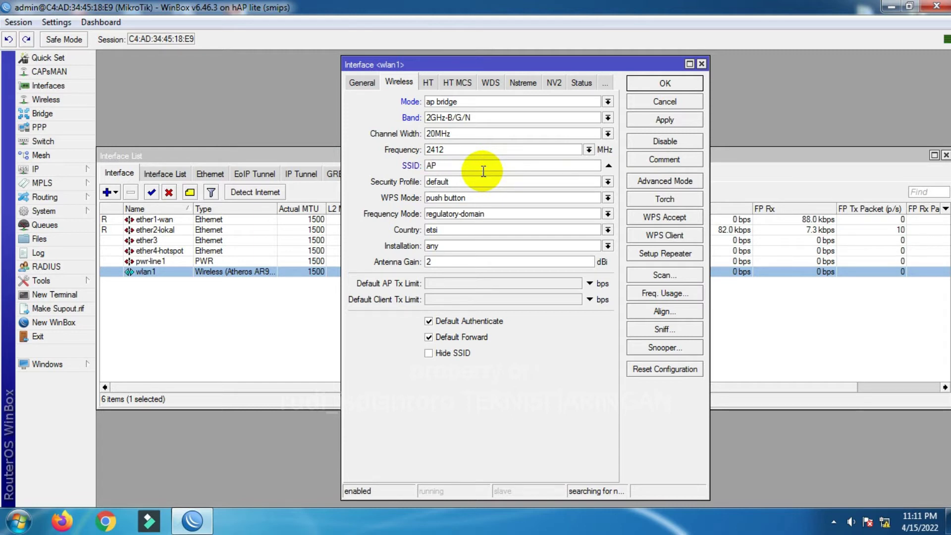
pyautogui.write('H otspot_Mikrotik')
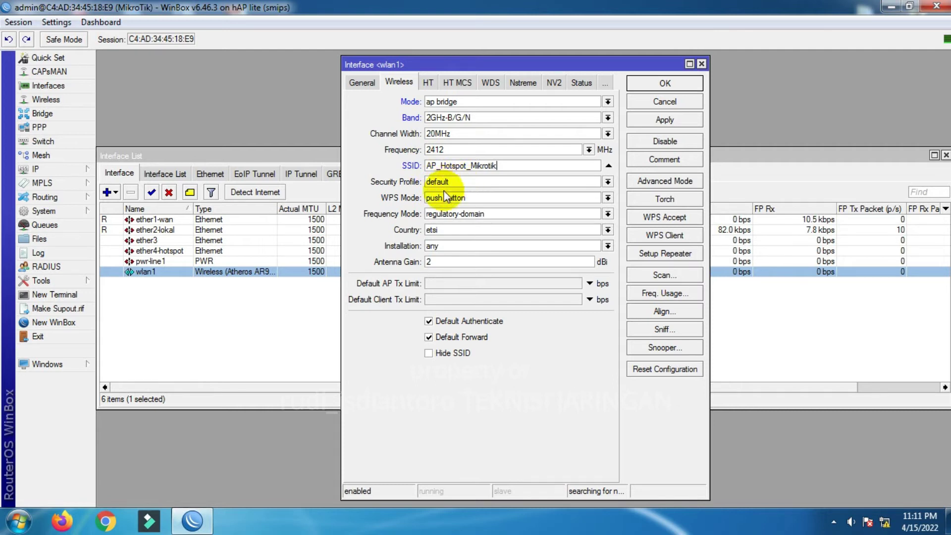
pyautogui.click(660, 121)
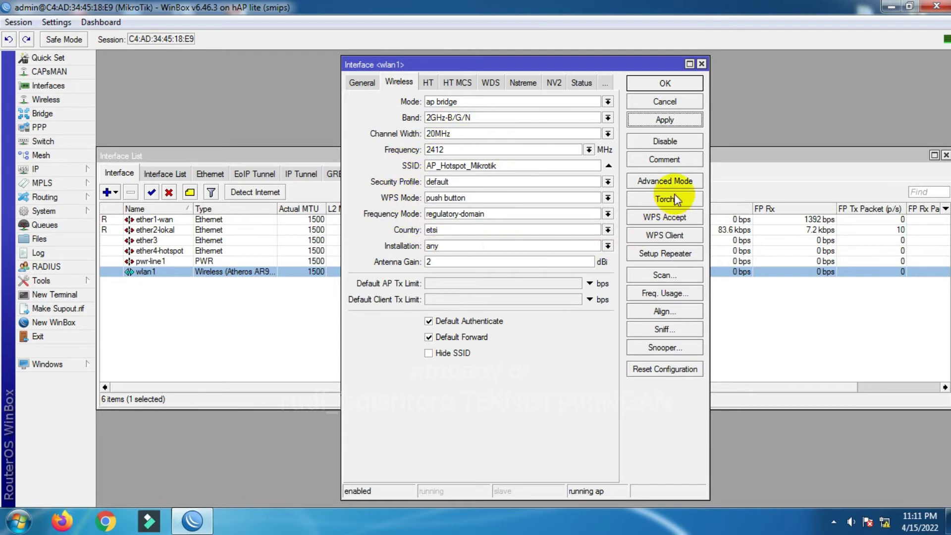
pyautogui.click(653, 85)
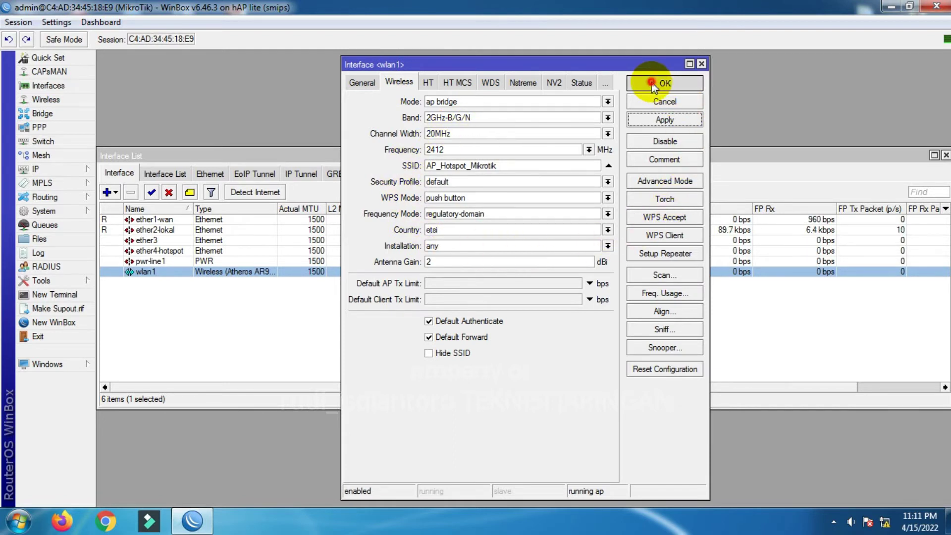
# - Create a new bridge named bridge1 with default settings
pyautogui.click(945, 156)
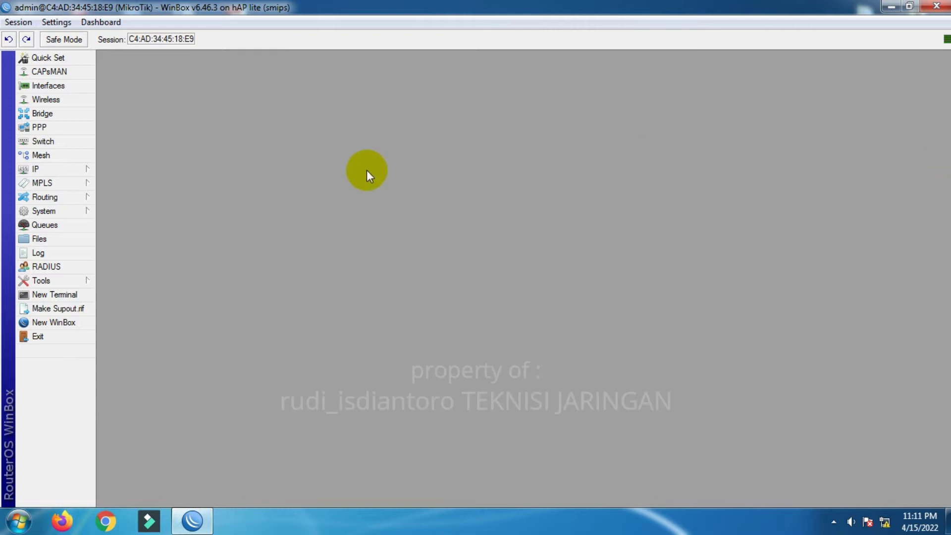
pyautogui.click(46, 115)
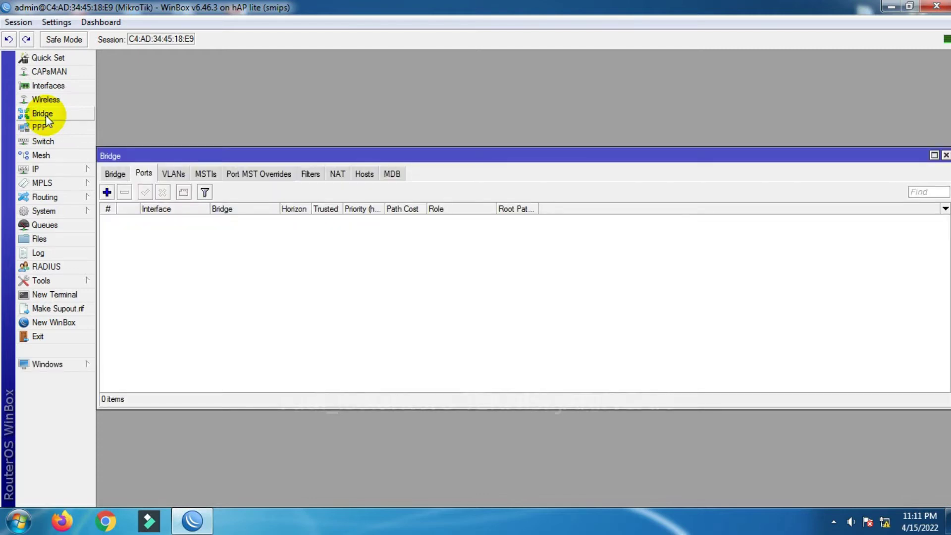
pyautogui.click(115, 173)
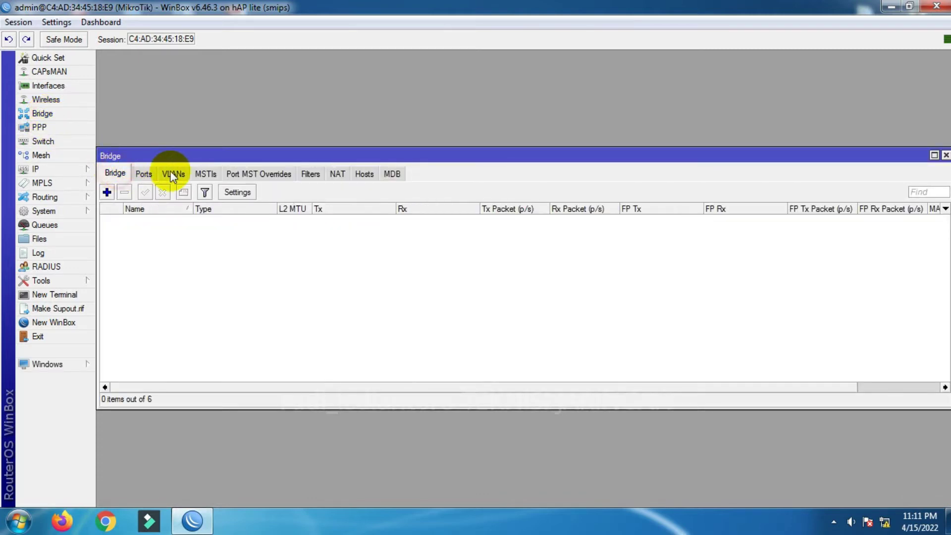
pyautogui.click(107, 192)
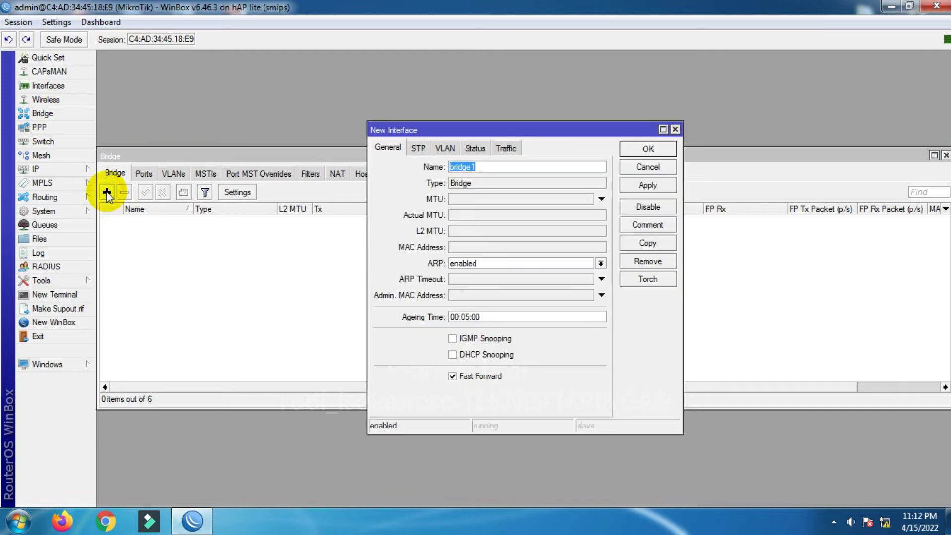
pyautogui.click(636, 150)
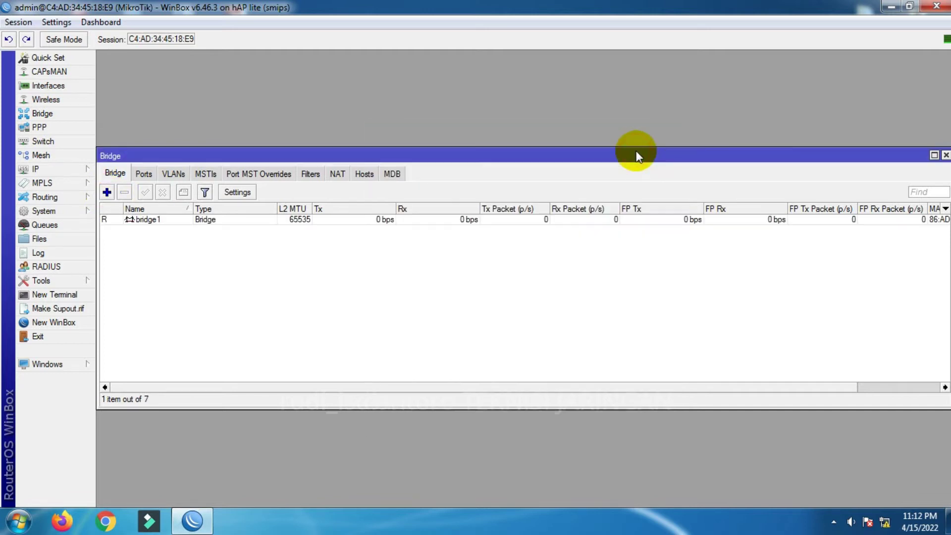
# - Add wlan1 and ether4-hotspot as ports of bridge1
pyautogui.click(144, 174)
pyautogui.click(107, 193)
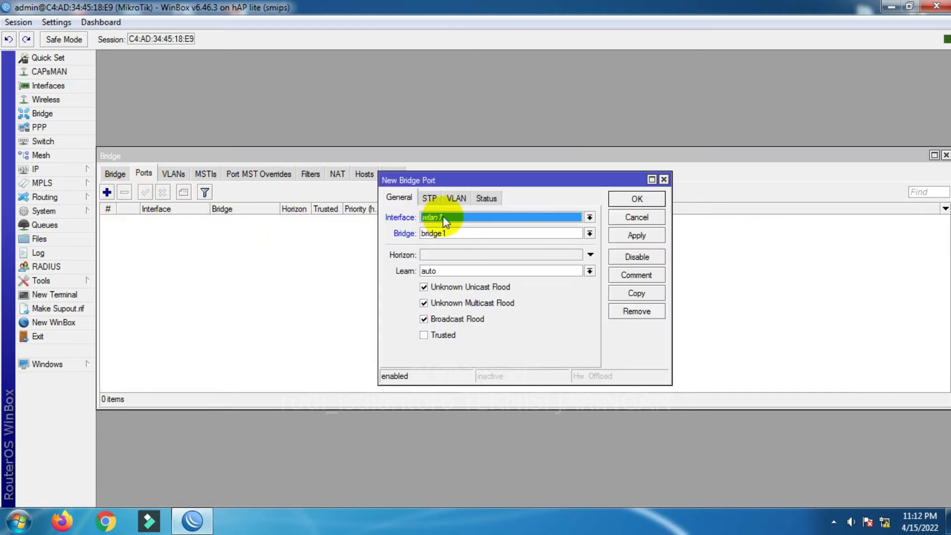
pyautogui.click(651, 200)
pyautogui.click(106, 193)
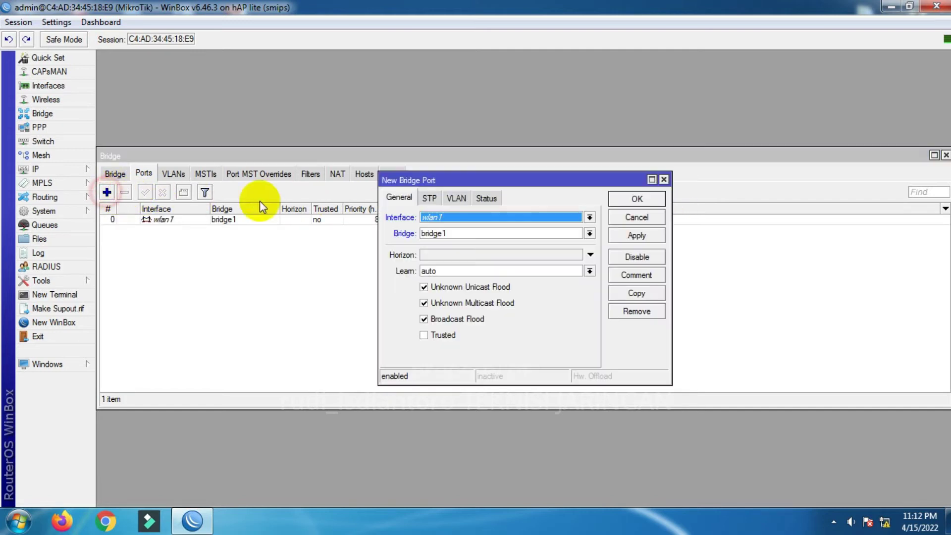
pyautogui.click(446, 219)
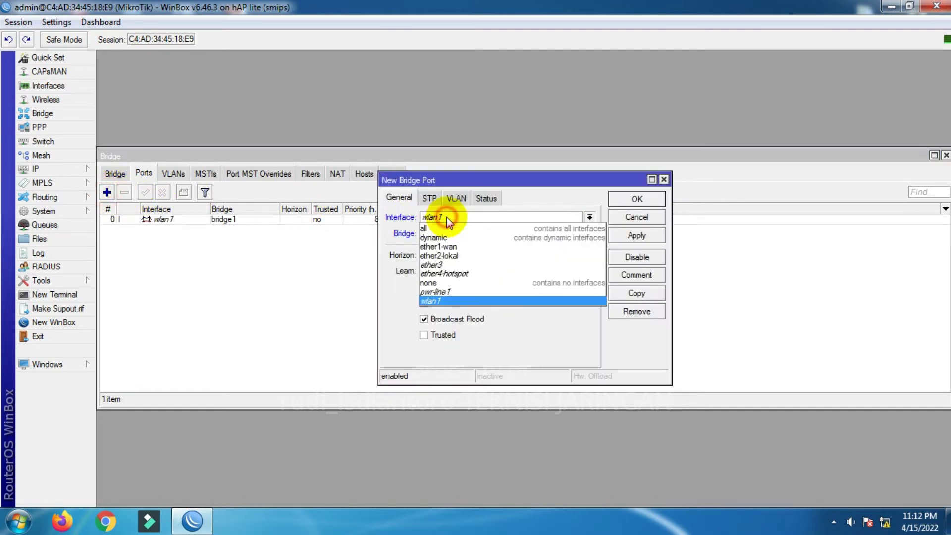
pyautogui.click(452, 275)
pyautogui.click(637, 199)
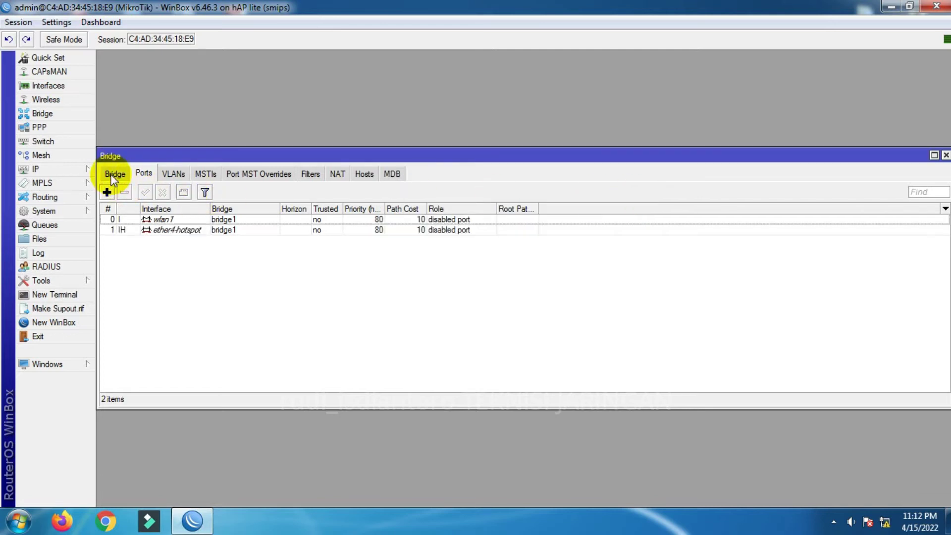
# - Check bridge1 and its two ports, then close the Bridge window
pyautogui.click(115, 174)
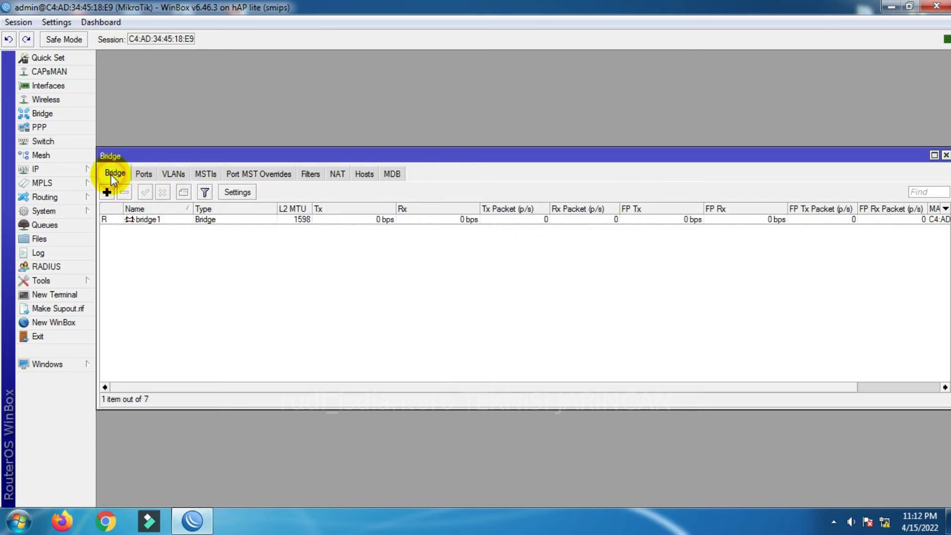
pyautogui.click(133, 219)
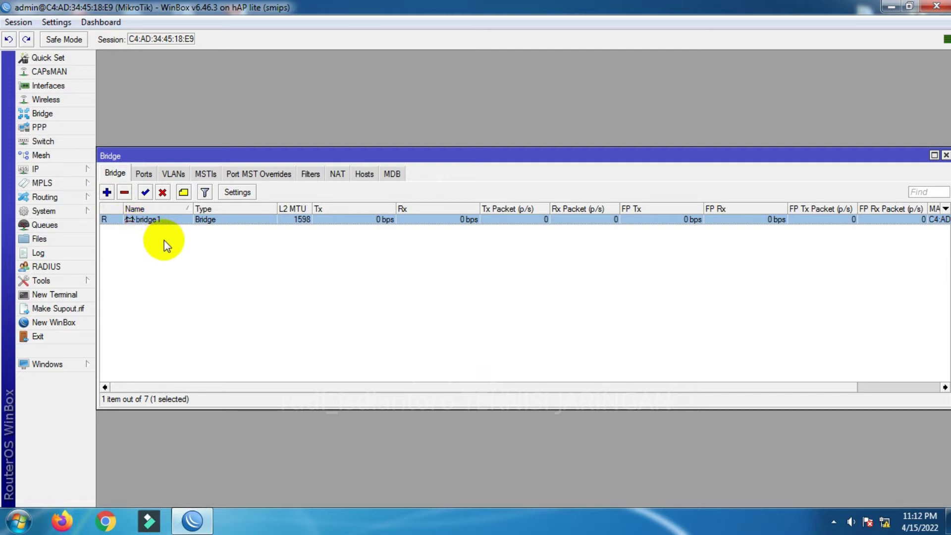
pyautogui.click(143, 175)
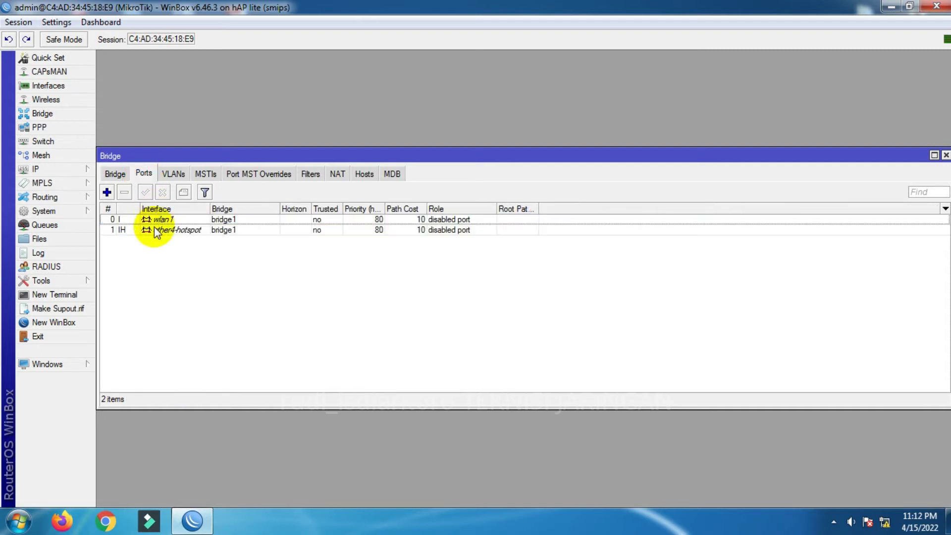
pyautogui.click(171, 220)
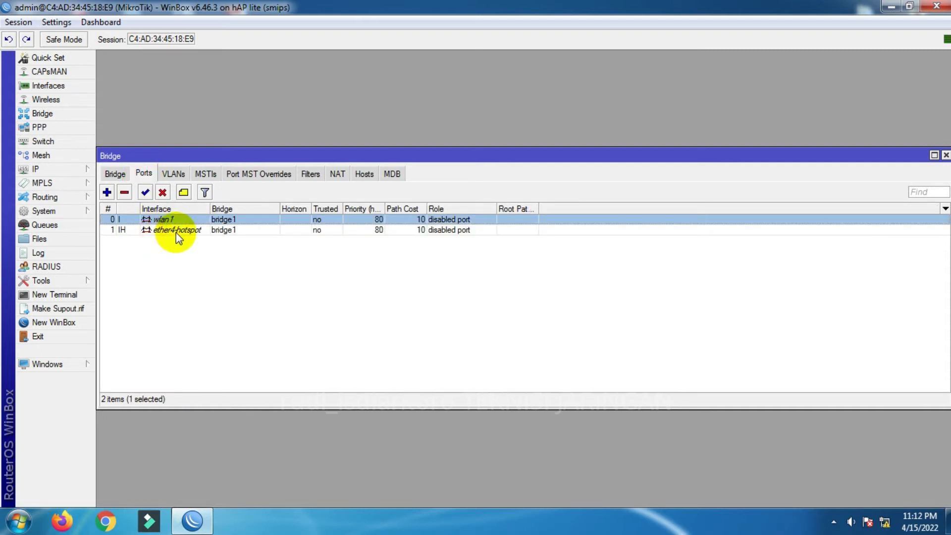
pyautogui.click(178, 231)
pyautogui.click(177, 218)
pyautogui.click(179, 231)
pyautogui.click(176, 219)
pyautogui.click(179, 231)
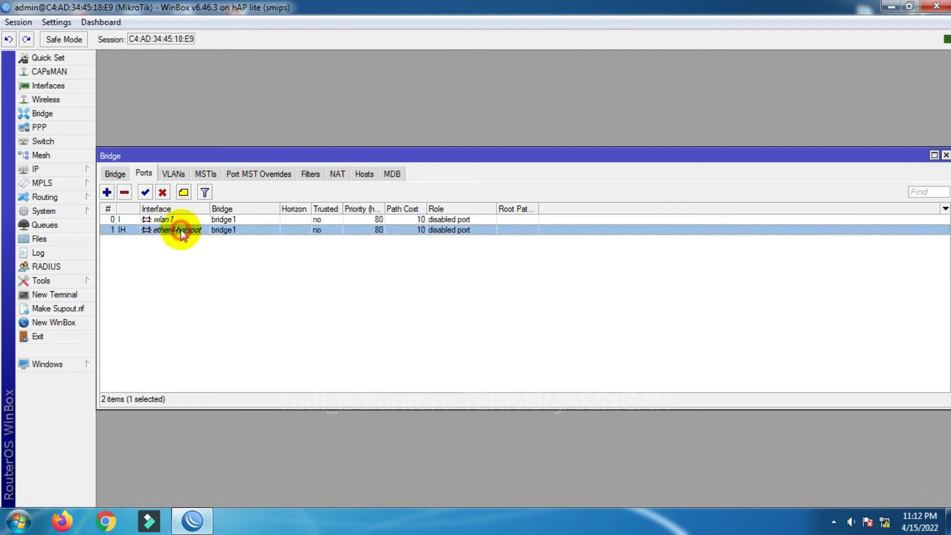
pyautogui.click(117, 175)
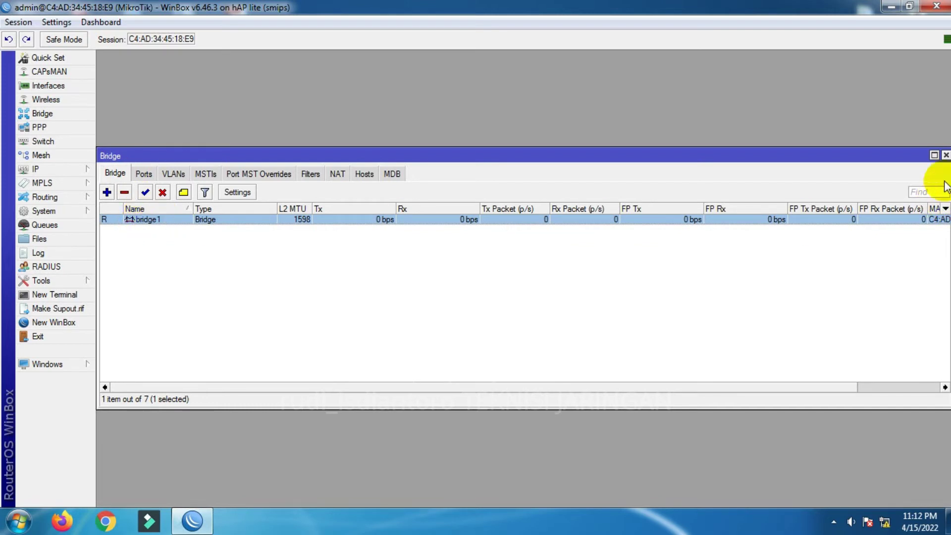
pyautogui.click(946, 155)
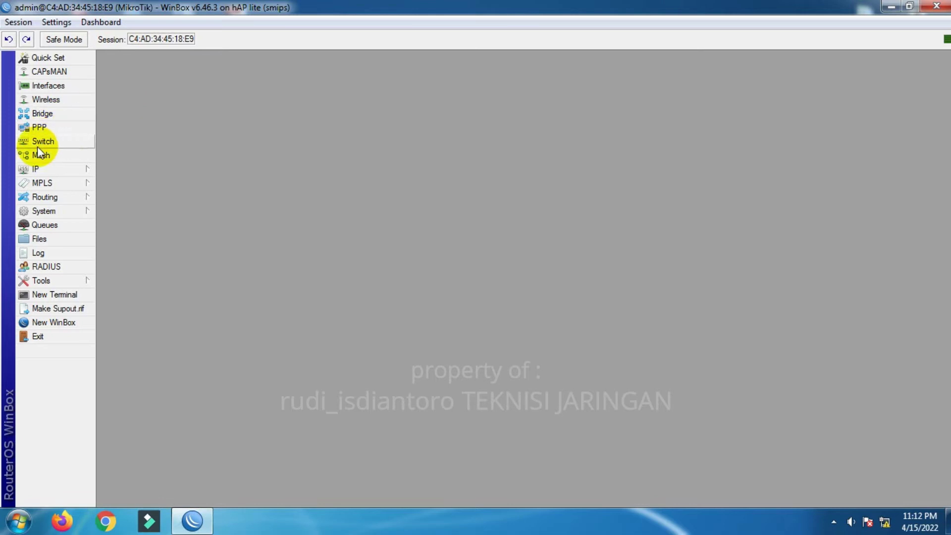
# - Add the address 192.168.191.252/24 on ether1-wan
pyautogui.click(42, 167)
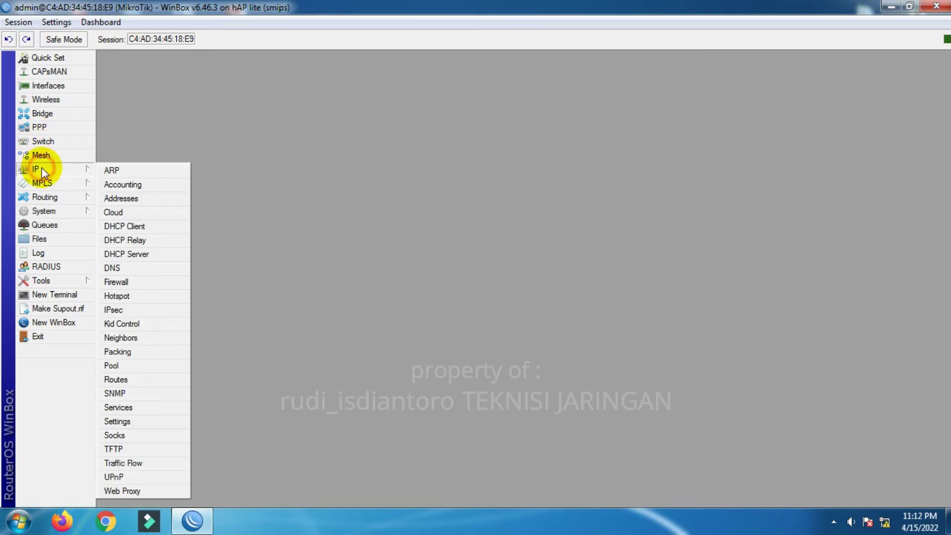
pyautogui.click(124, 198)
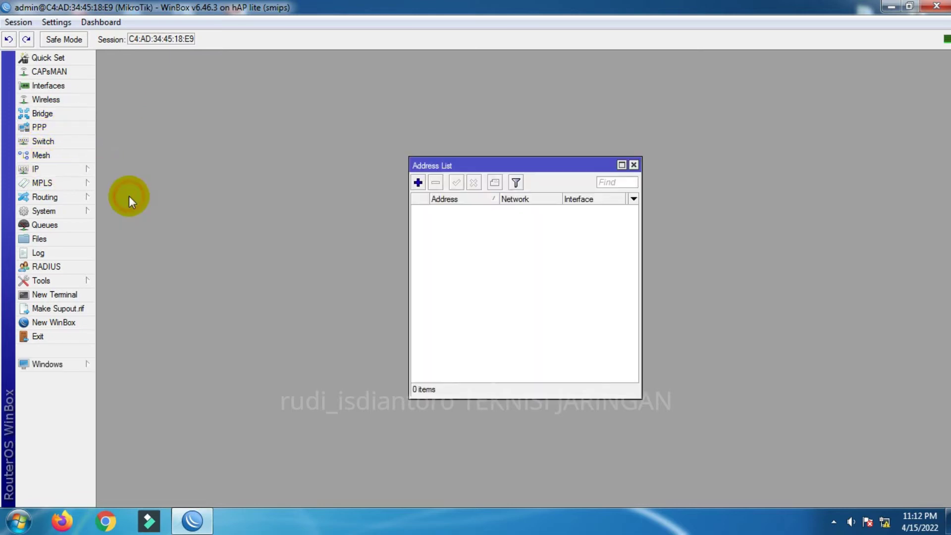
pyautogui.click(419, 183)
pyautogui.click(514, 253)
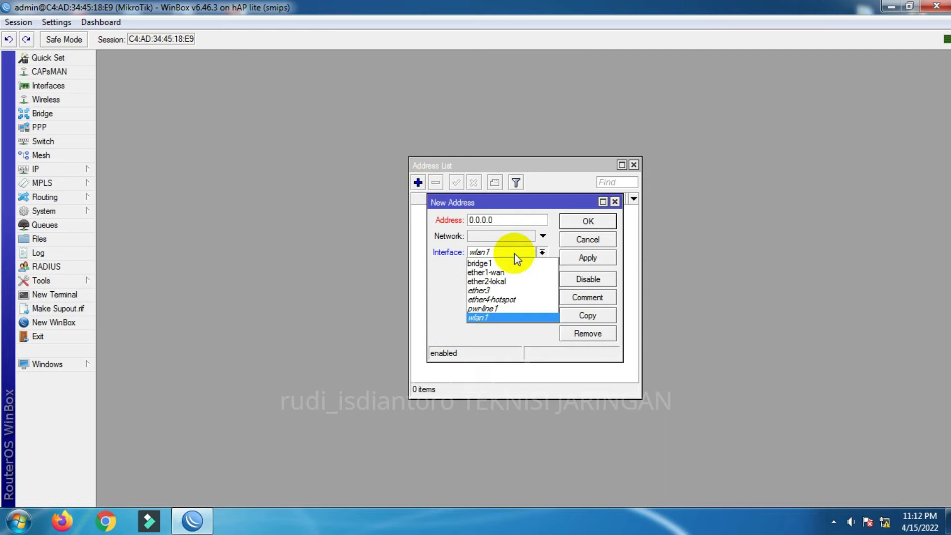
pyautogui.click(500, 273)
pyautogui.click(516, 219)
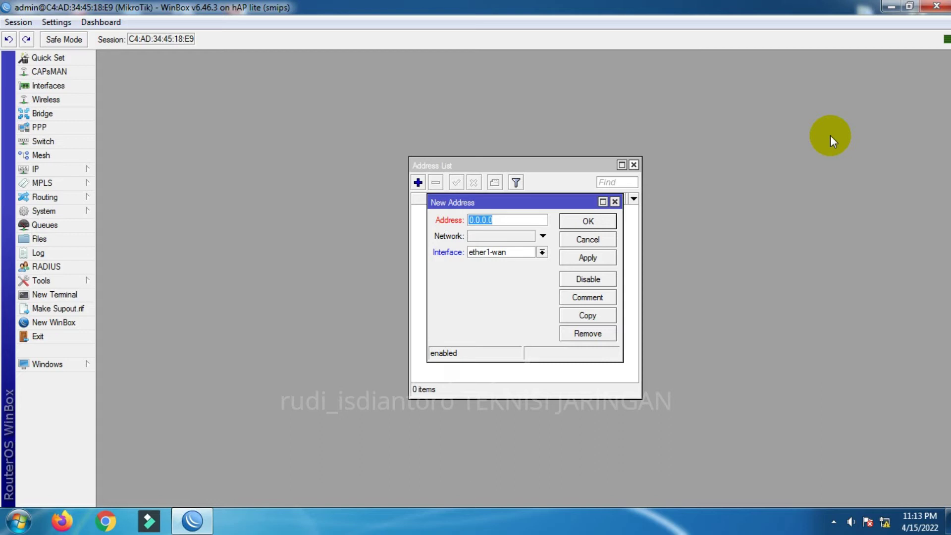
pyautogui.write('1920')
pyautogui.write('168.1')
pyautogui.write('91.252')
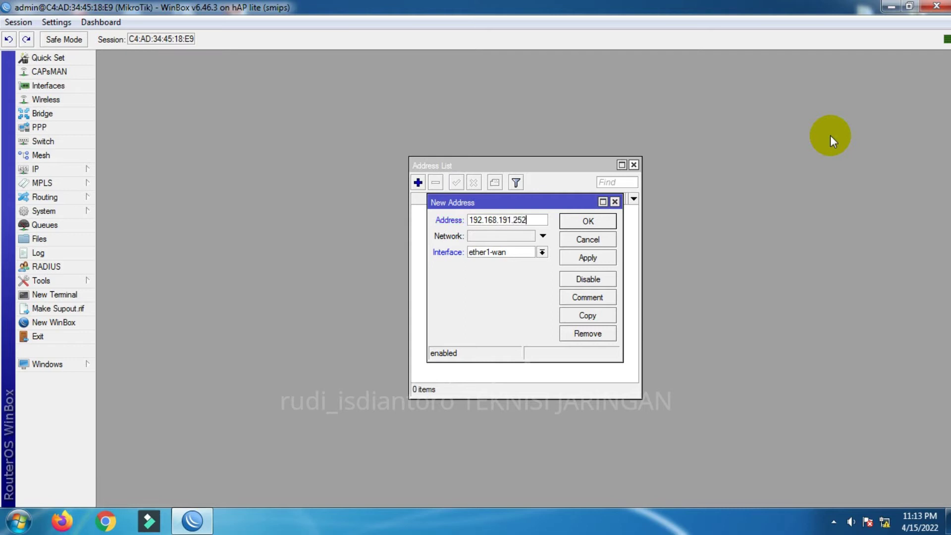
pyautogui.write('/24')
pyautogui.doubleClick(524, 222)
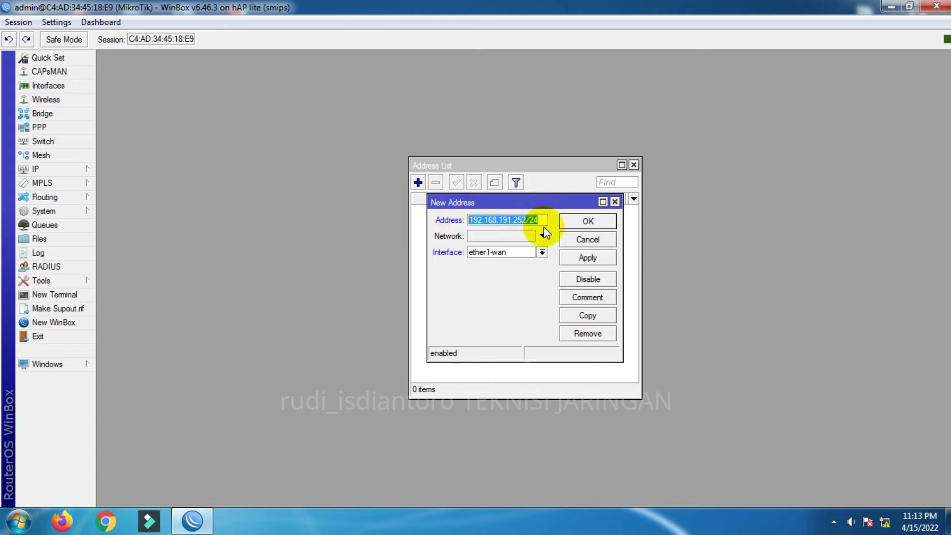
pyautogui.click(541, 222)
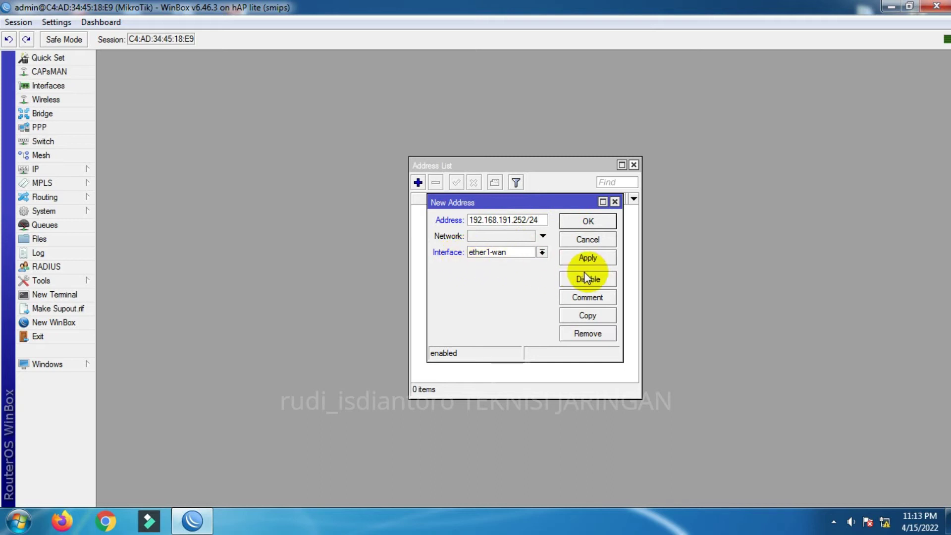
pyautogui.click(589, 258)
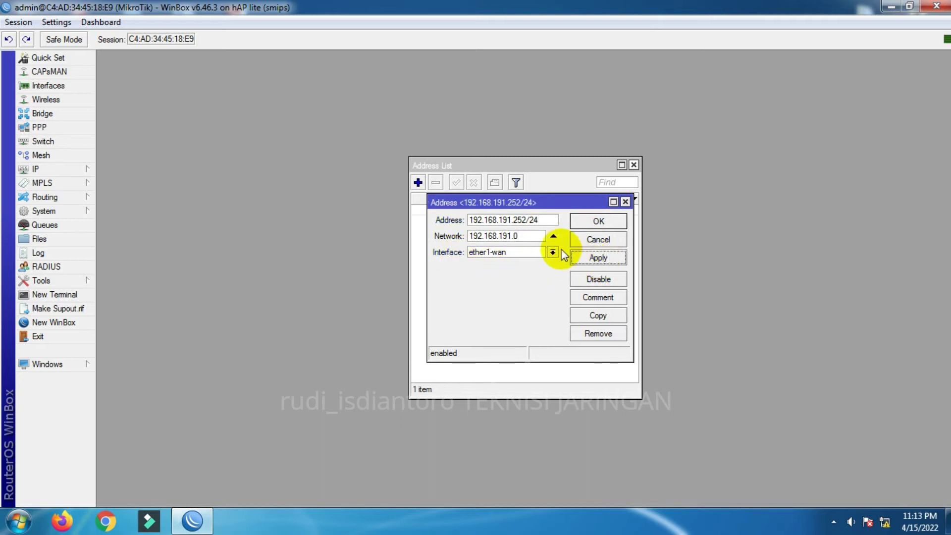
pyautogui.click(587, 223)
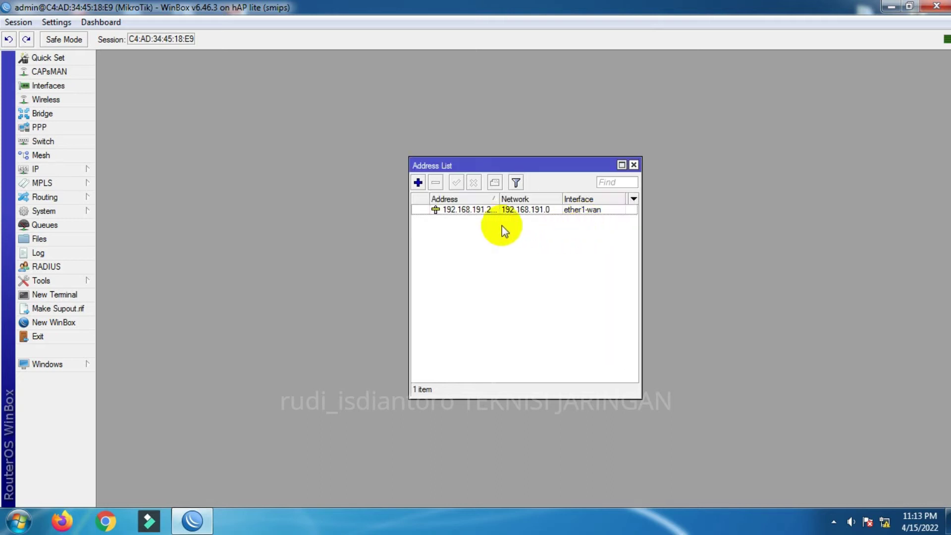
# - Add the address 192.168.1.1/24 on ether2-lokal
pyautogui.click(416, 183)
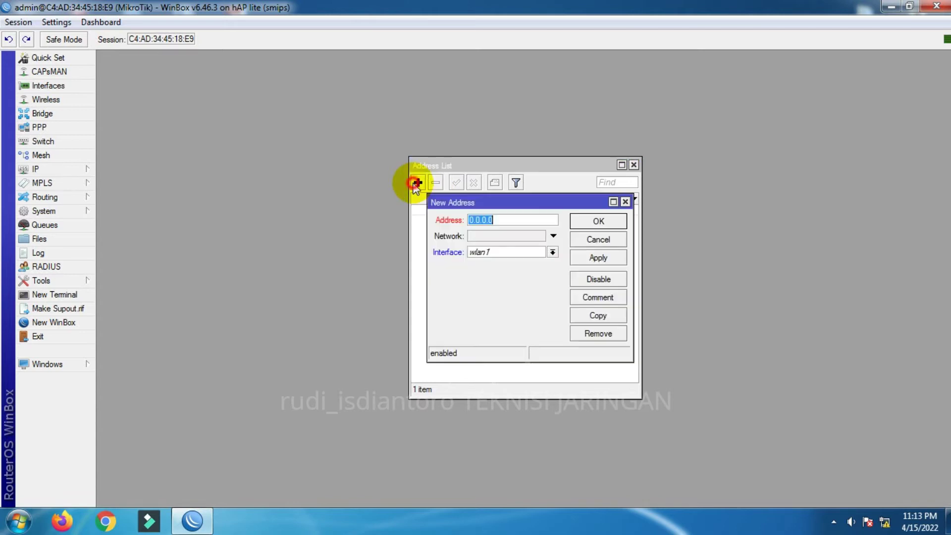
pyautogui.click(518, 254)
pyautogui.click(491, 281)
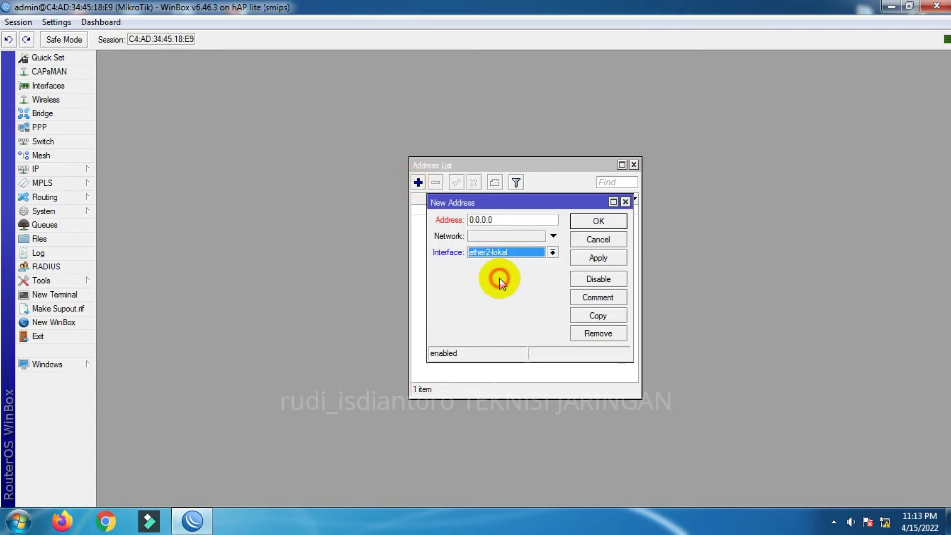
pyautogui.click(522, 224)
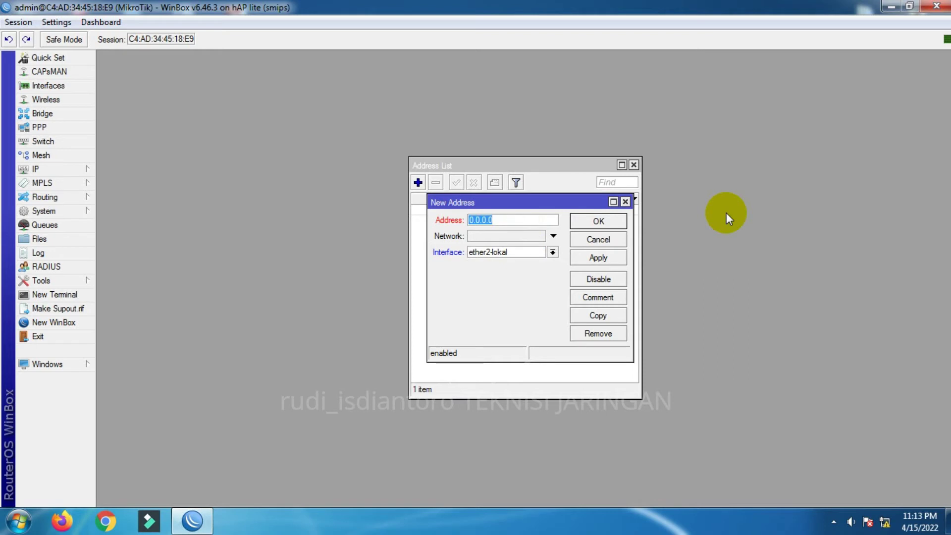
pyautogui.write('192.168.1.1/24')
pyautogui.click(600, 221)
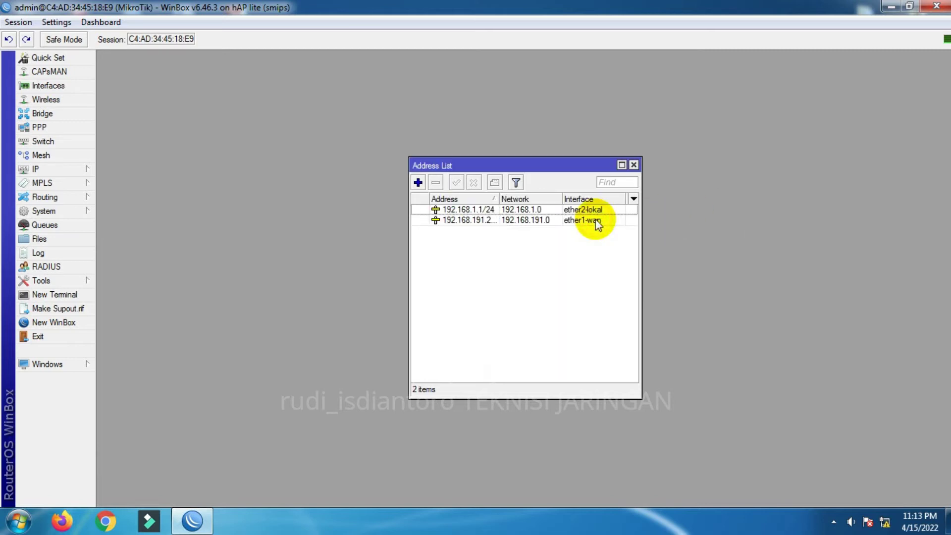
# - Add the address 192.168.0.1/24 on bridge1 and close the Address List
pyautogui.click(418, 183)
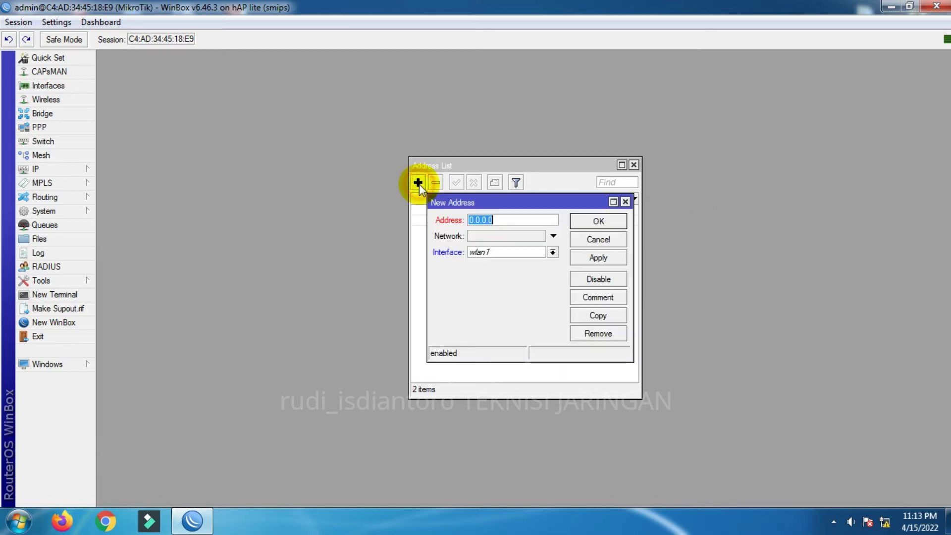
pyautogui.click(509, 253)
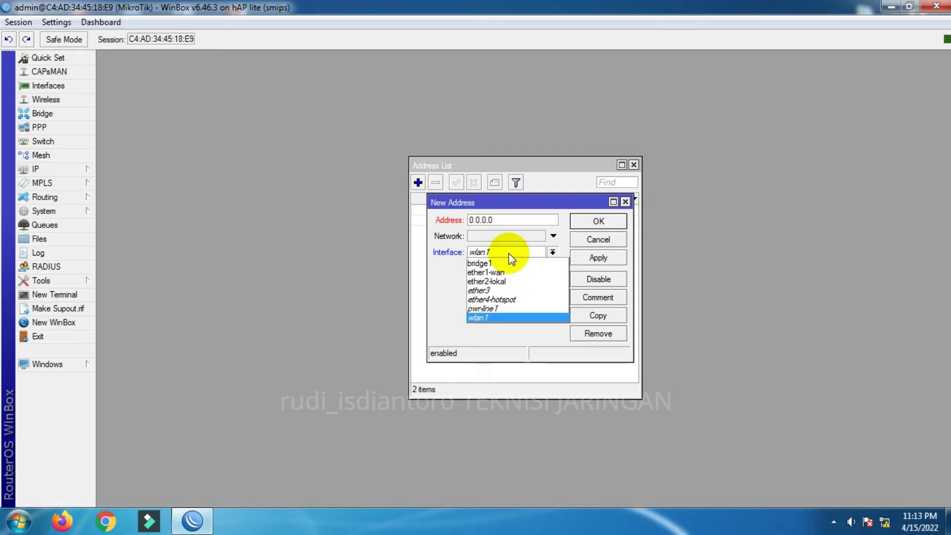
pyautogui.click(501, 263)
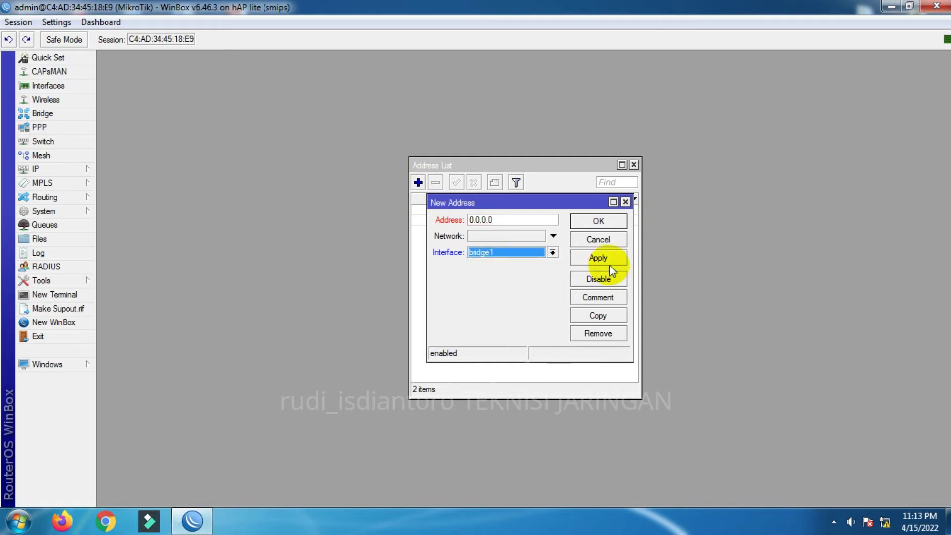
pyautogui.doubleClick(522, 220)
pyautogui.write('192.168.0.1/24')
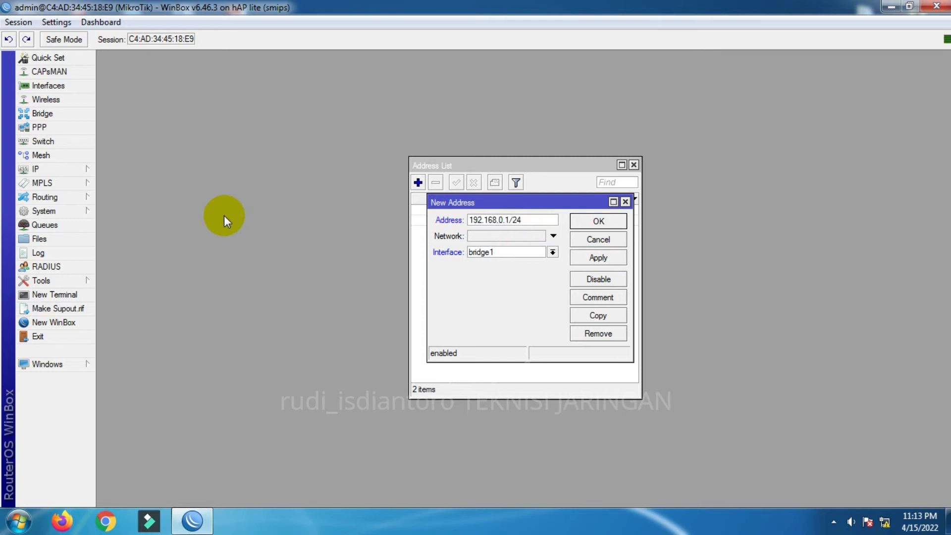
pyautogui.click(592, 258)
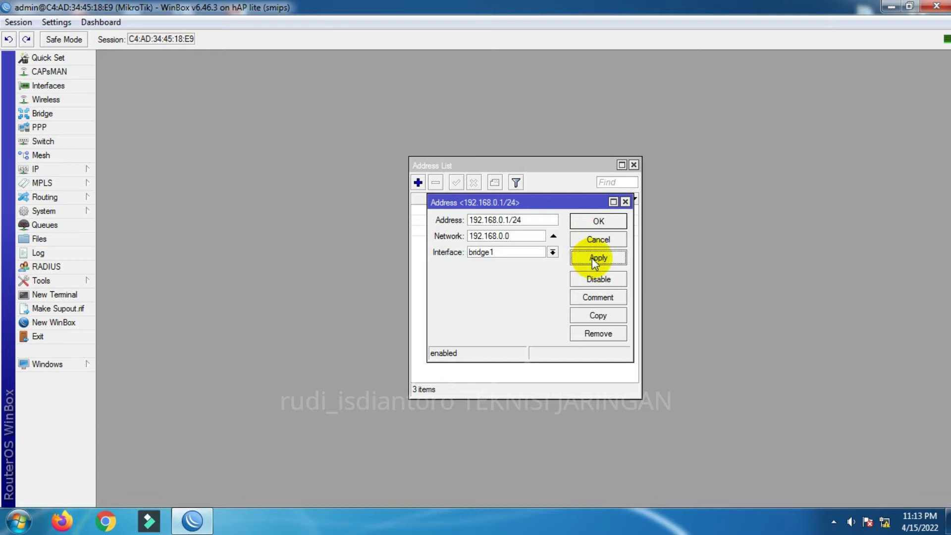
pyautogui.click(597, 221)
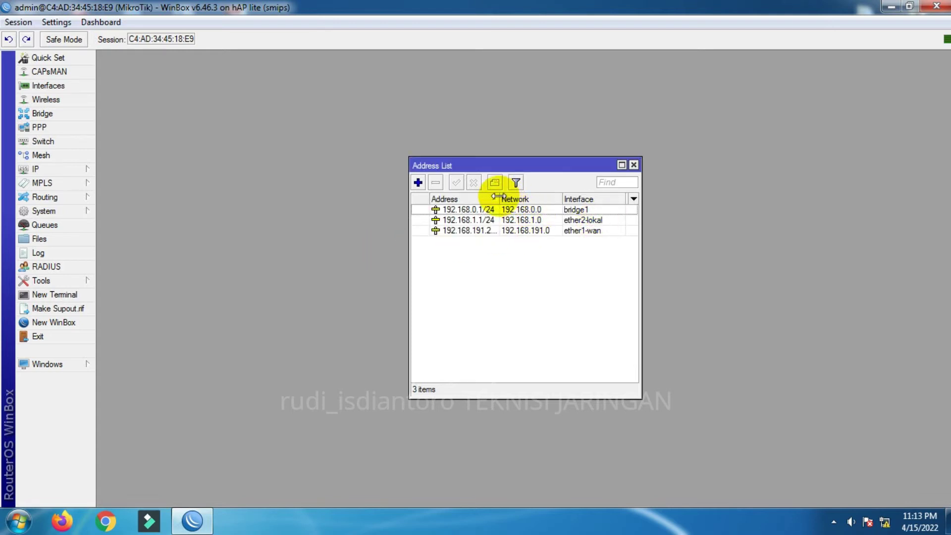
pyautogui.moveTo(498, 198); pyautogui.dragTo(519, 197)
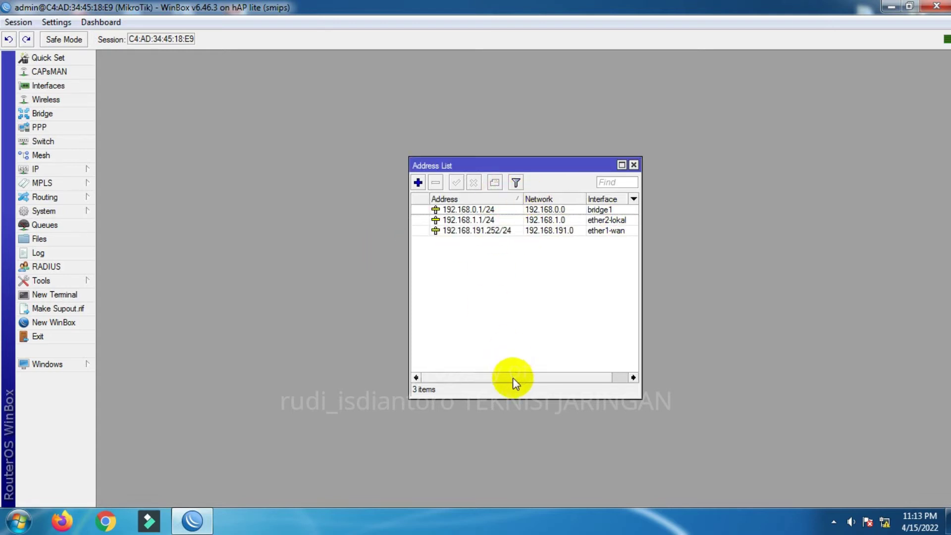
pyautogui.moveTo(512, 377); pyautogui.dragTo(530, 378)
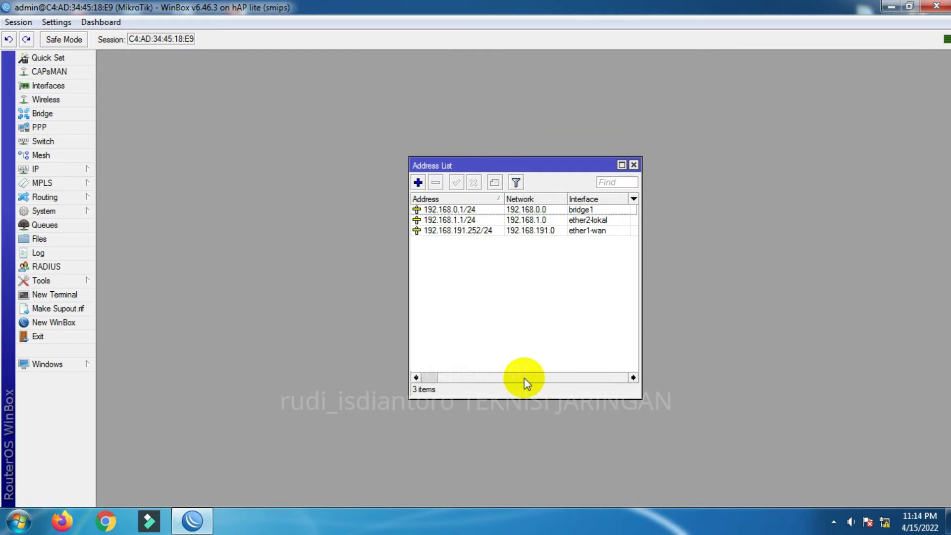
pyautogui.click(531, 377)
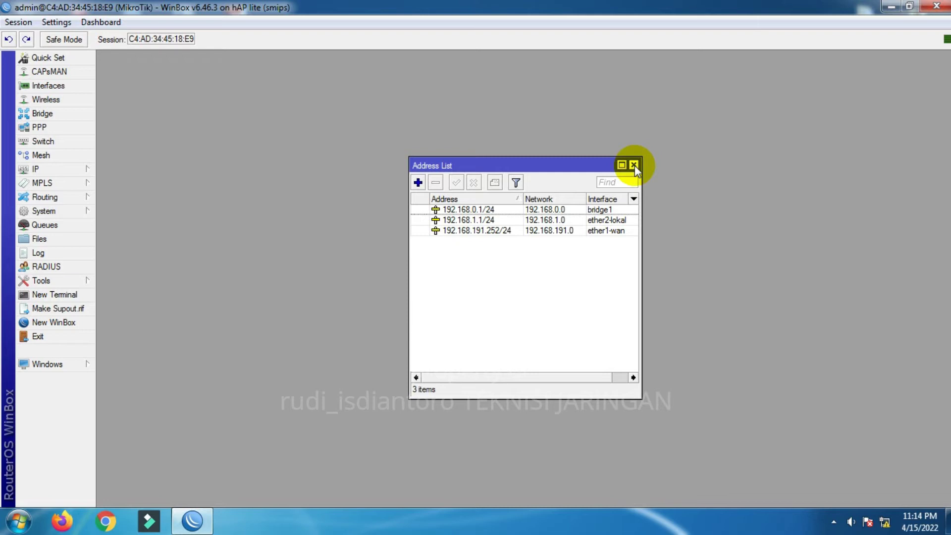
pyautogui.click(634, 165)
# - Enter DNS servers 8.8.8.8 and 8.8.4.4, enable Allow Remote Requests, and save
pyautogui.click(37, 171)
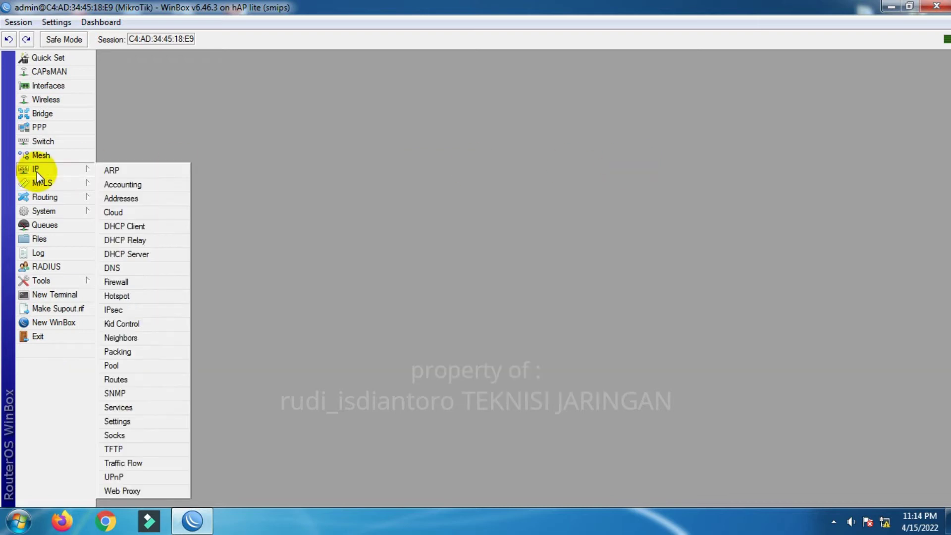
pyautogui.click(146, 271)
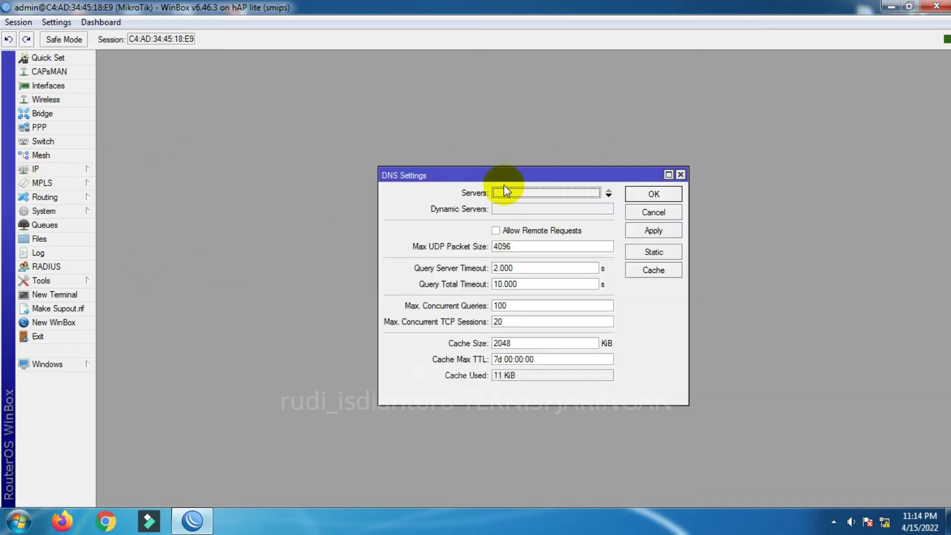
pyautogui.write('8')
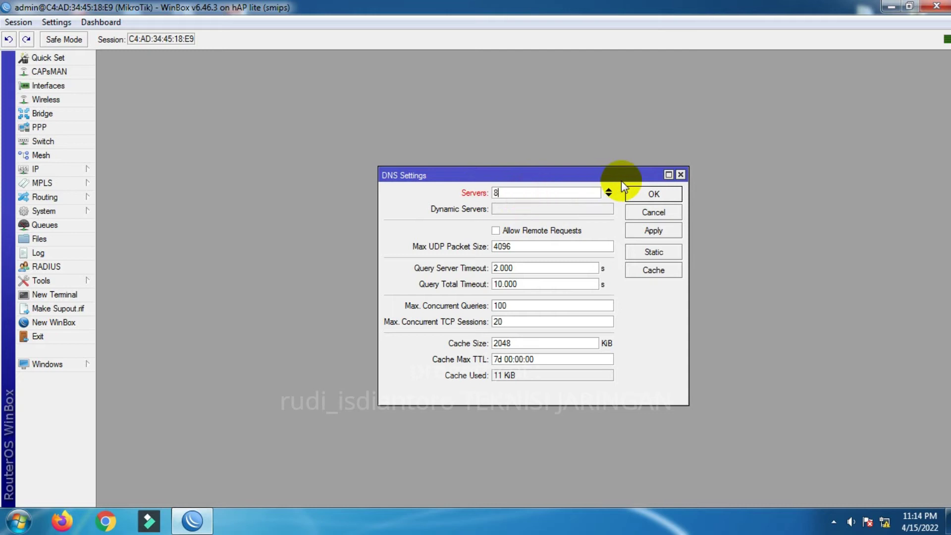
pyautogui.write('.8.8.8')
pyautogui.click(608, 192)
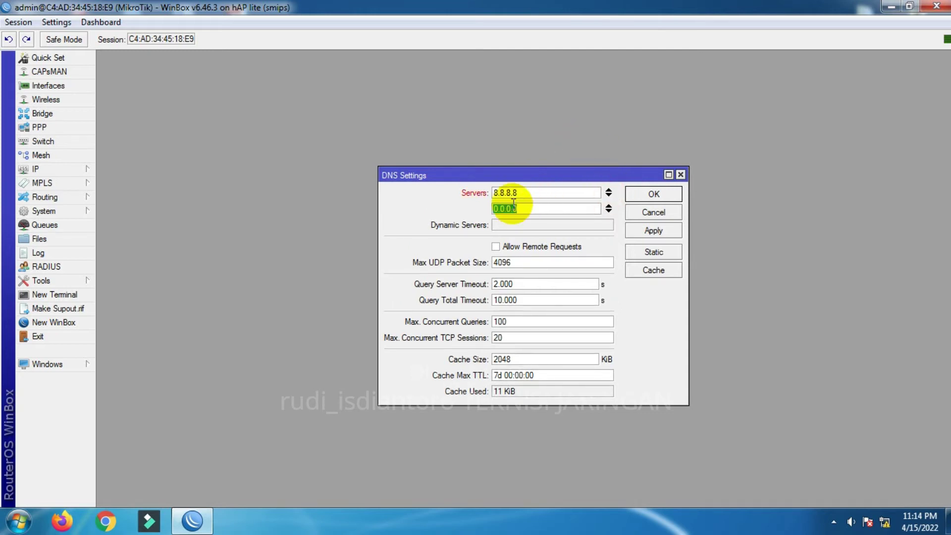
pyautogui.write('8.8.4.4')
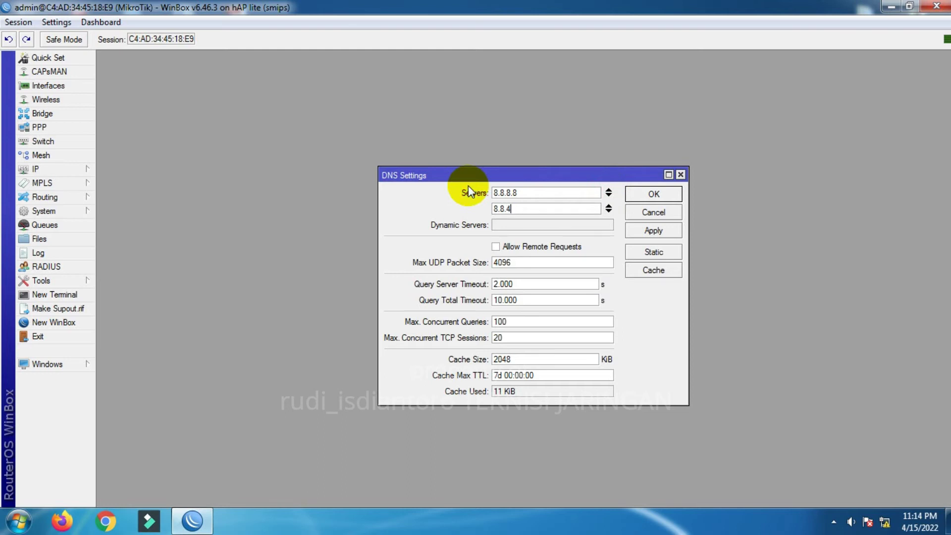
pyautogui.click(495, 247)
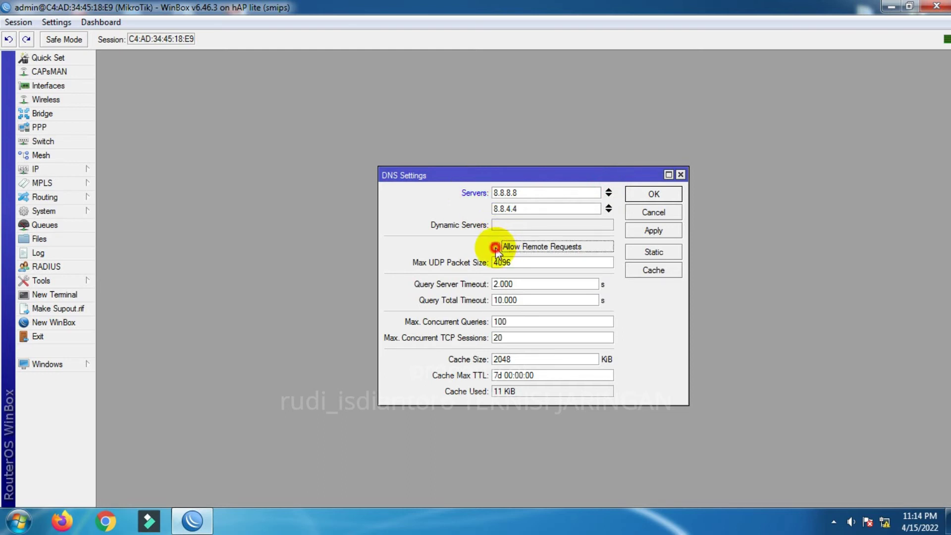
pyautogui.click(645, 231)
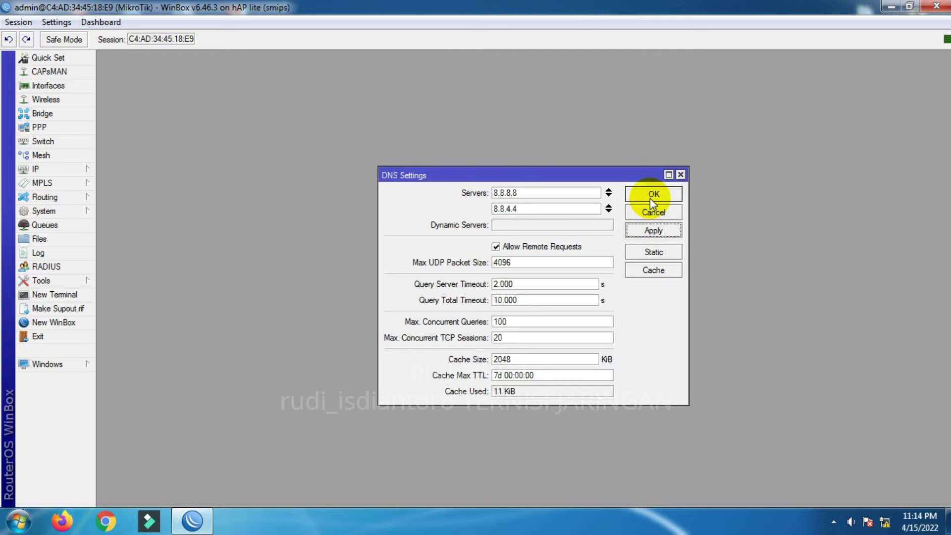
pyautogui.click(650, 196)
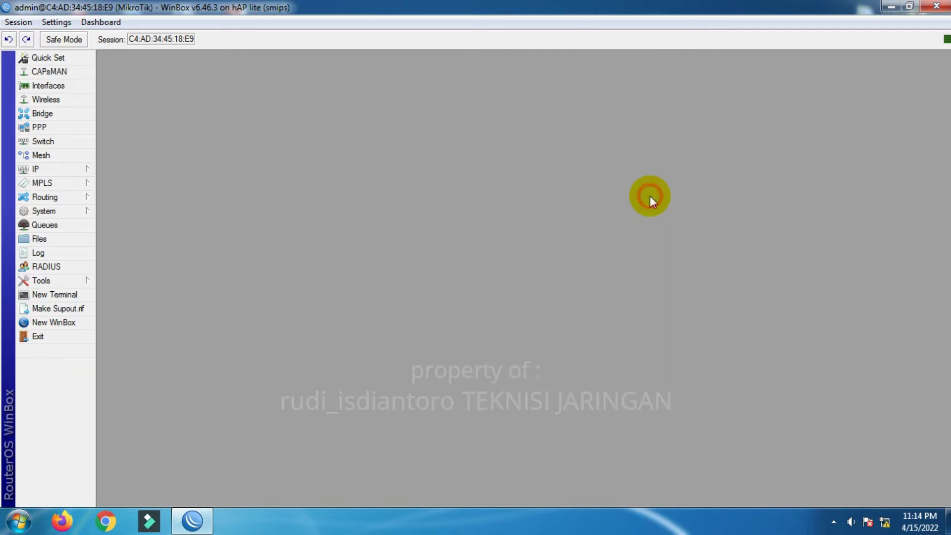
pyautogui.click(45, 171)
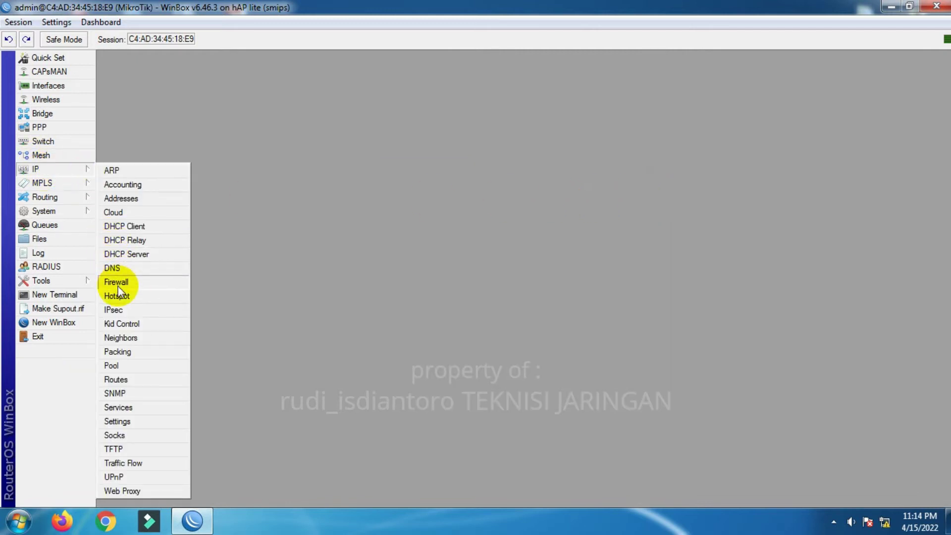
# - Add a srcnat NAT rule matching traffic out through ether1-wan
pyautogui.click(117, 282)
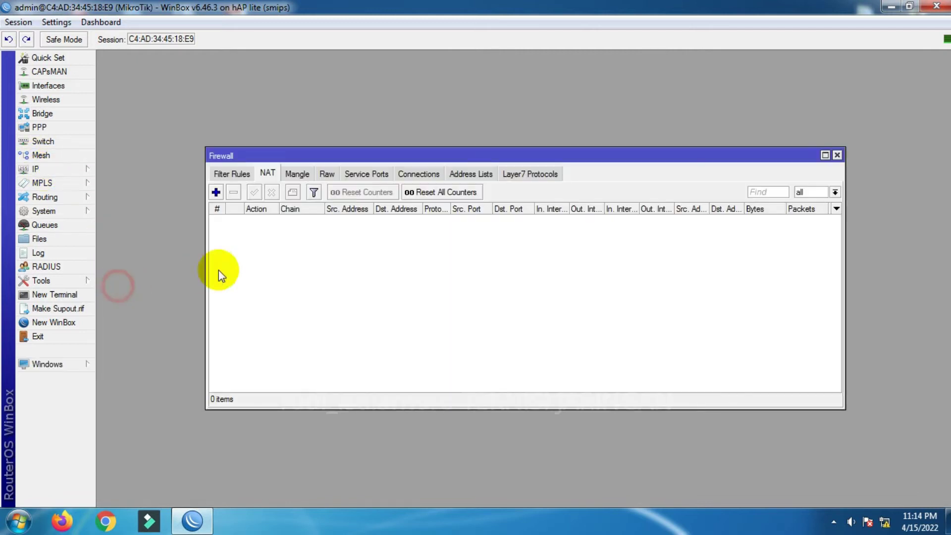
pyautogui.click(216, 192)
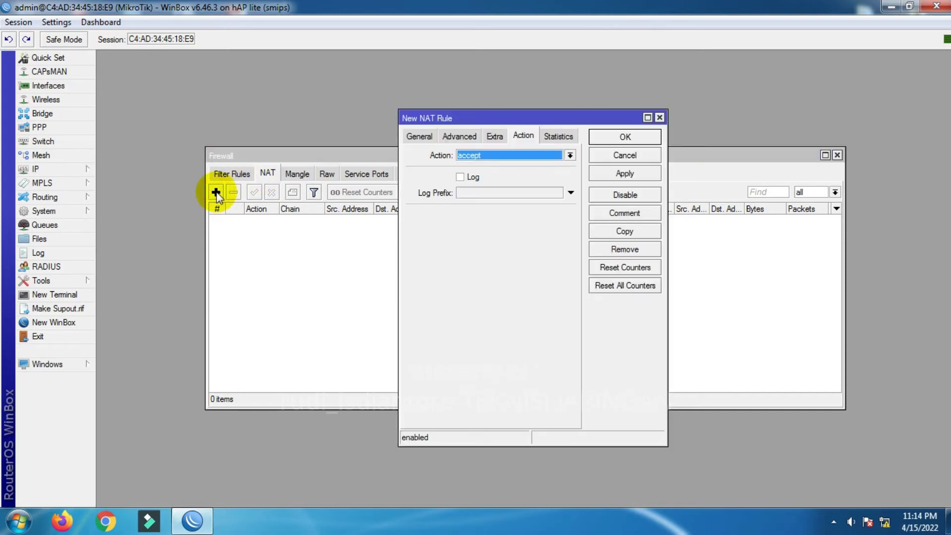
pyautogui.click(427, 141)
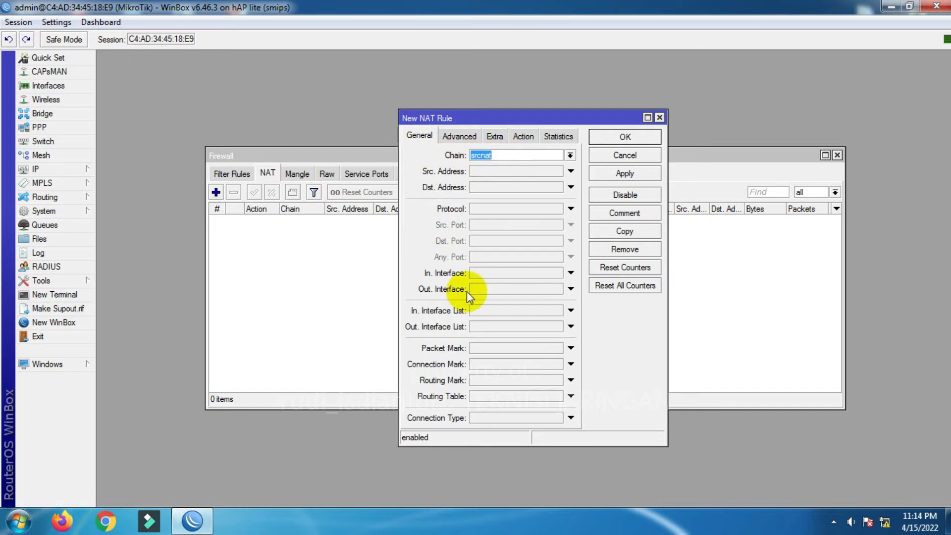
pyautogui.click(570, 289)
pyautogui.click(557, 289)
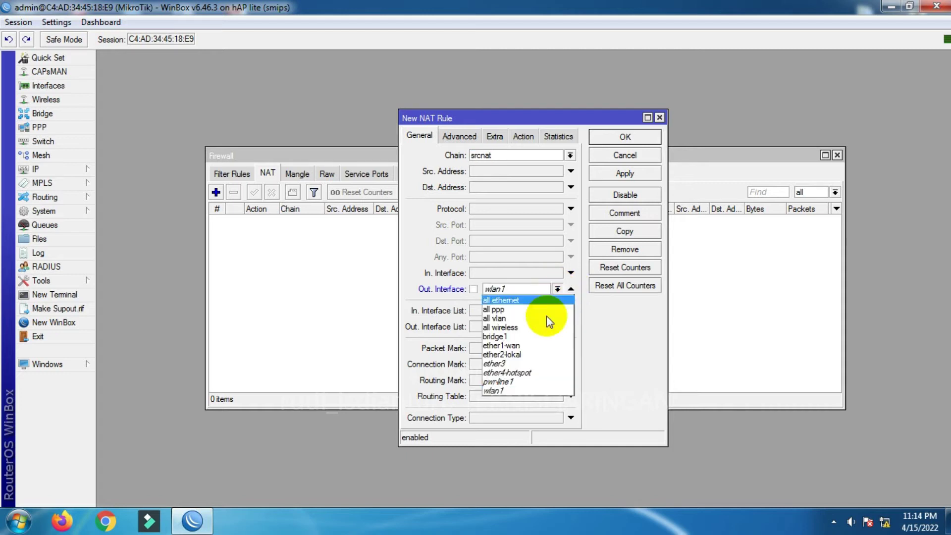
pyautogui.click(534, 349)
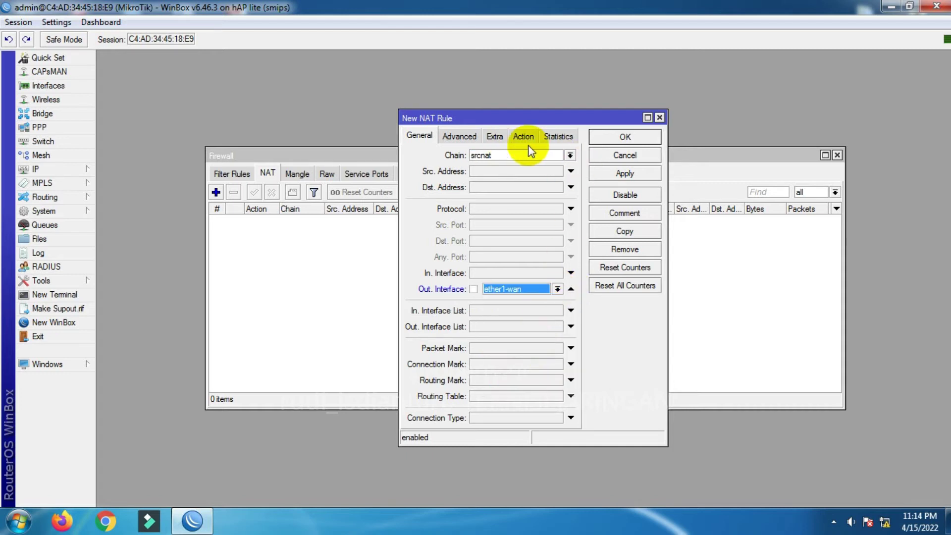
pyautogui.click(621, 176)
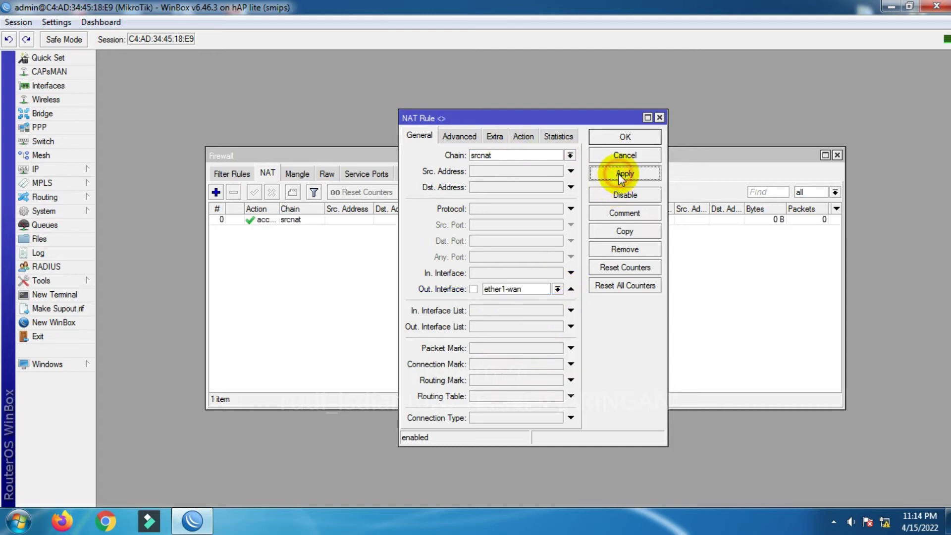
# - Set the NAT rule's action to masquerade, save it, and close the Firewall window
pyautogui.click(523, 136)
pyautogui.click(492, 155)
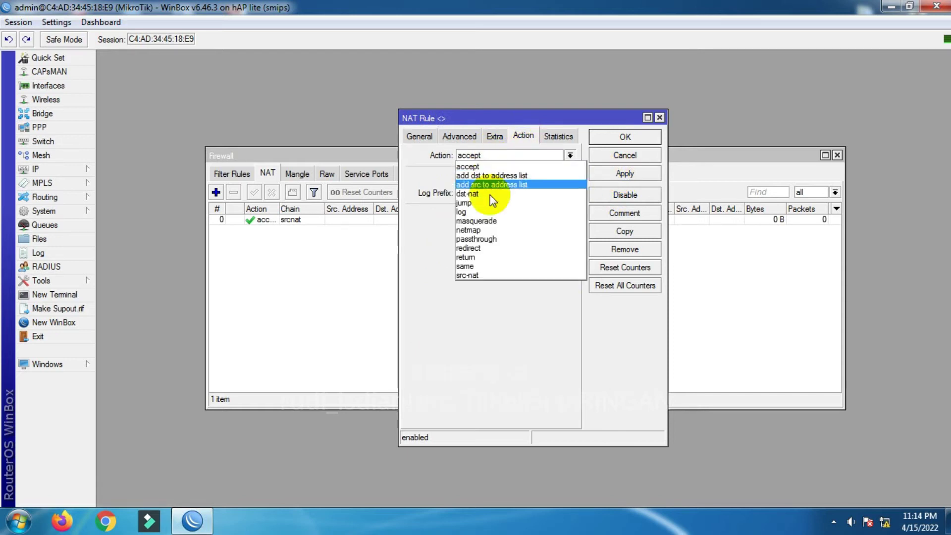
pyautogui.click(498, 219)
pyautogui.click(625, 174)
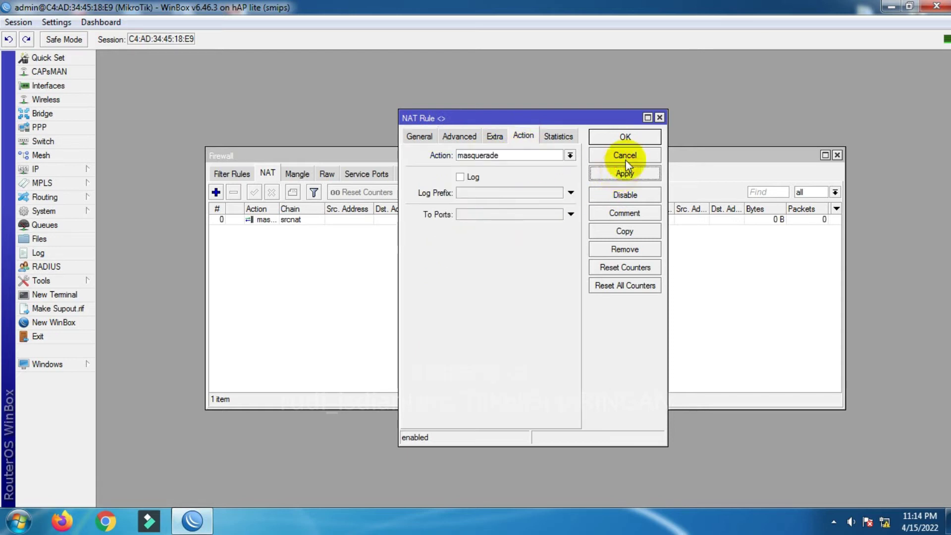
pyautogui.click(625, 137)
pyautogui.click(837, 156)
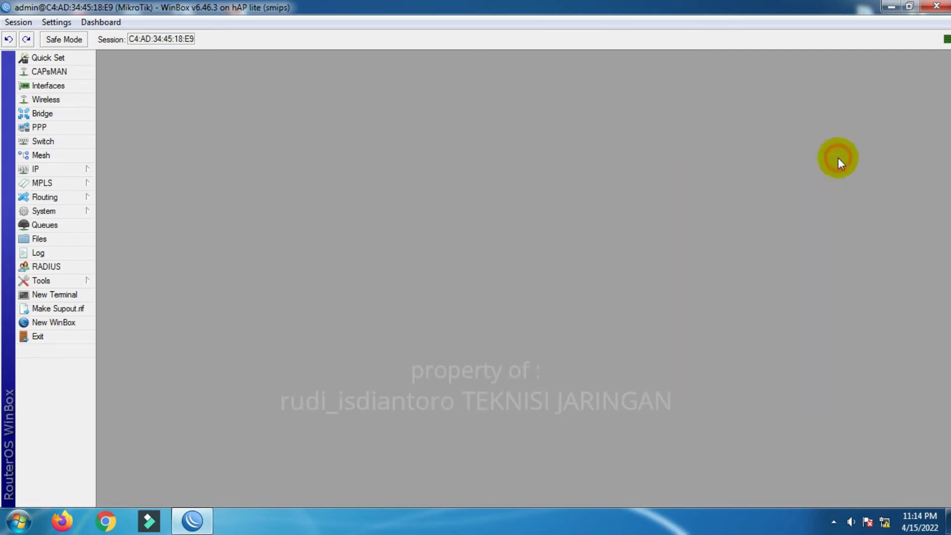
# - Create a 0.0.0.0/0 route with gateway 192.168.191.1, then close the Route List
pyautogui.click(78, 171)
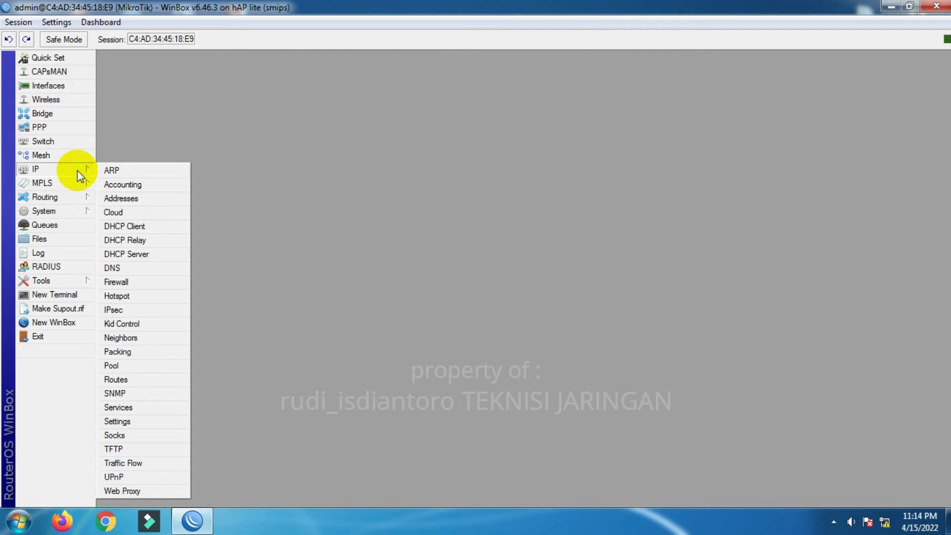
pyautogui.click(115, 380)
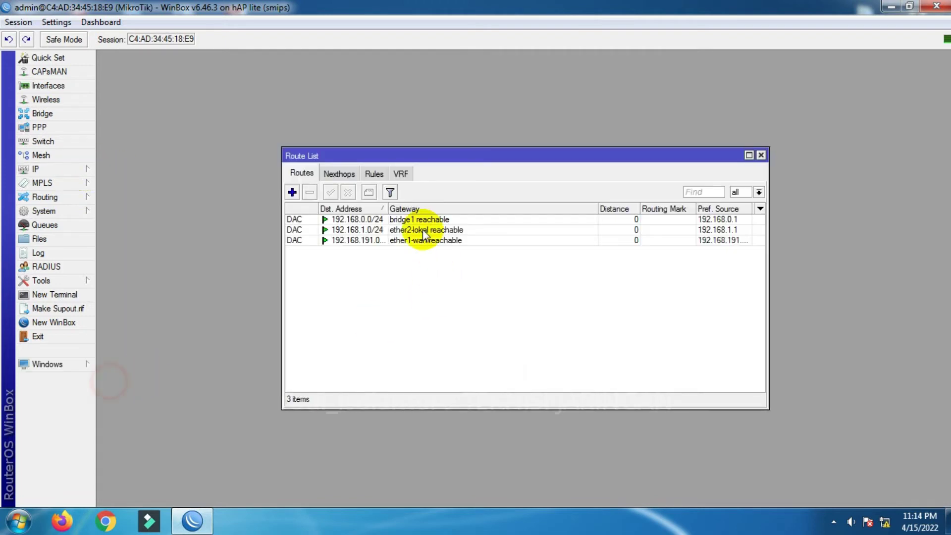
pyautogui.click(292, 192)
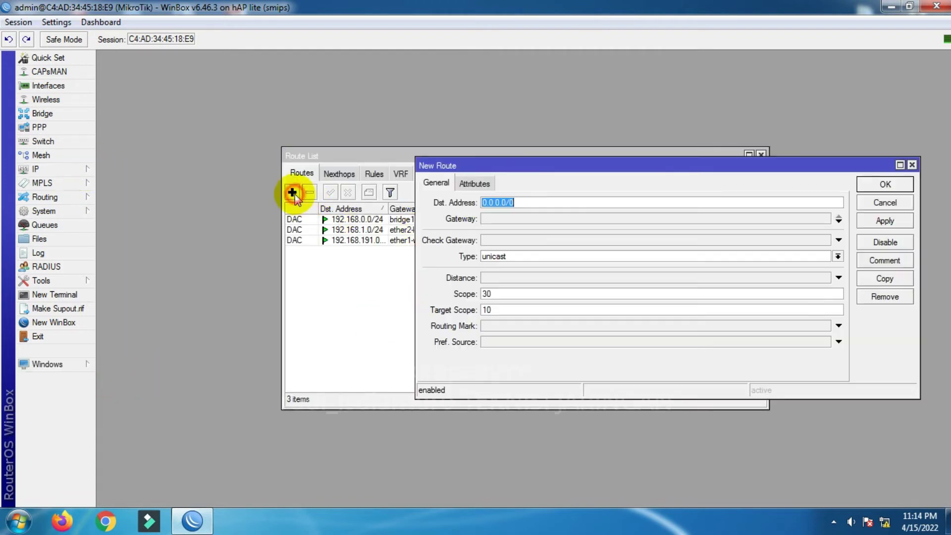
pyautogui.click(497, 219)
pyautogui.write('192.168.1')
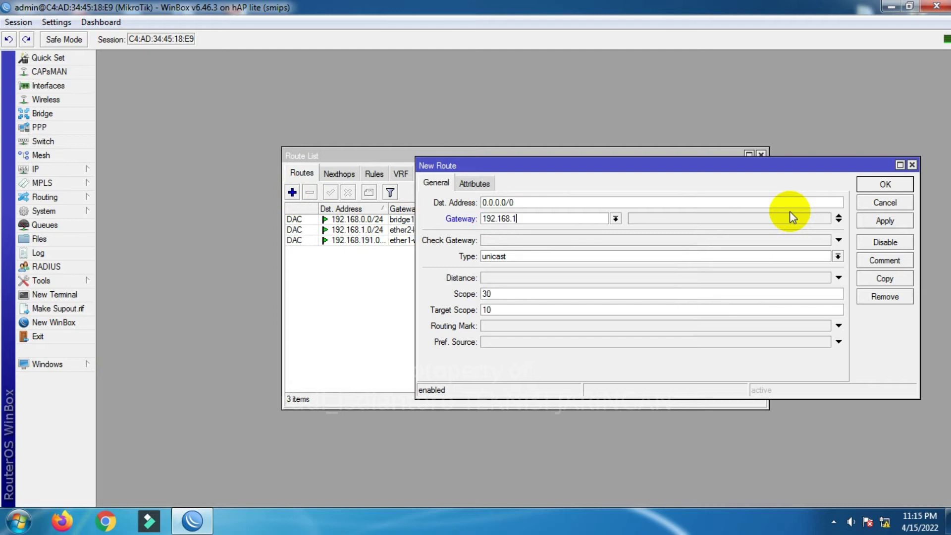
pyautogui.write('91.1')
pyautogui.click(884, 221)
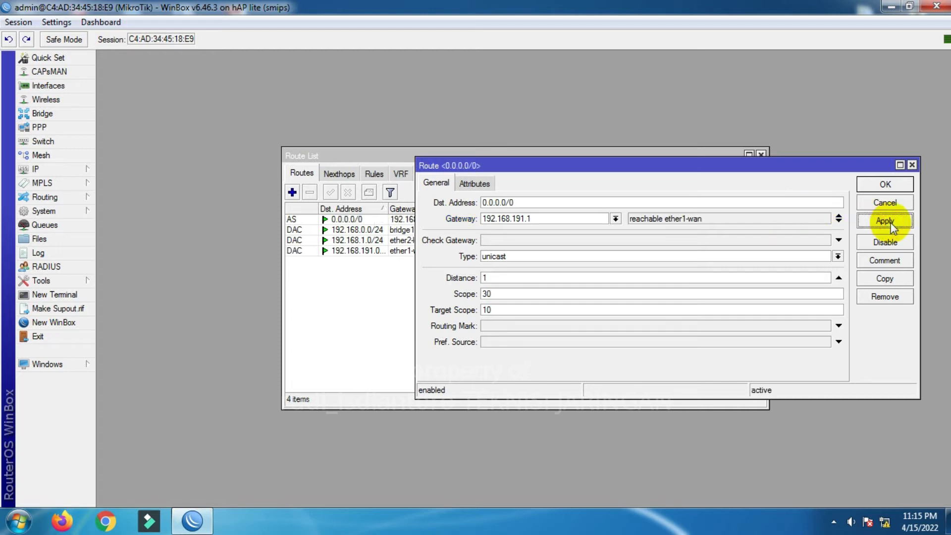
pyautogui.click(880, 189)
pyautogui.click(762, 156)
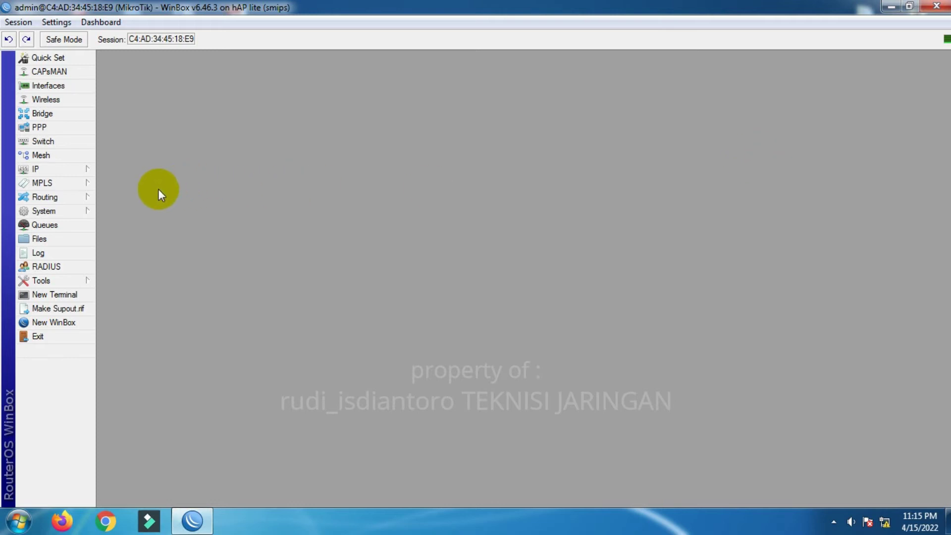
pyautogui.click(66, 297)
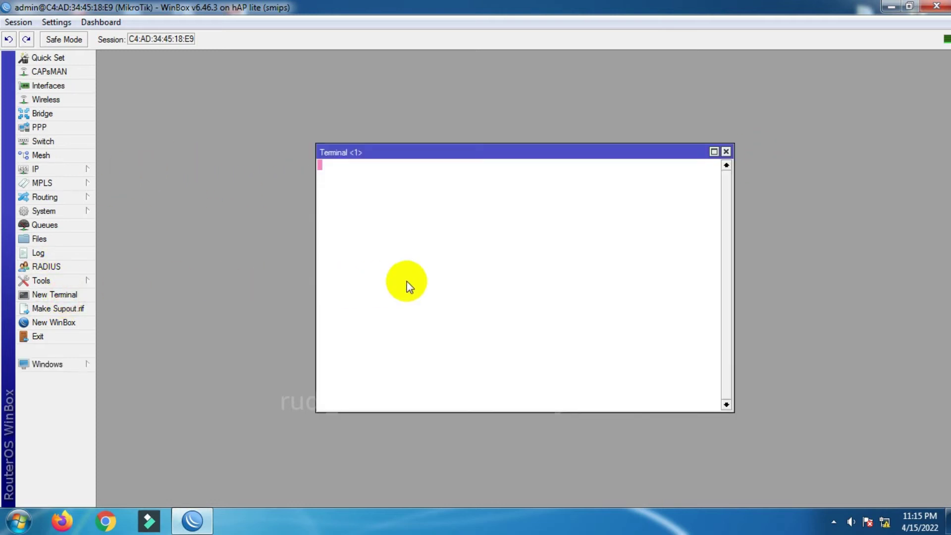
pyautogui.write('ping ')
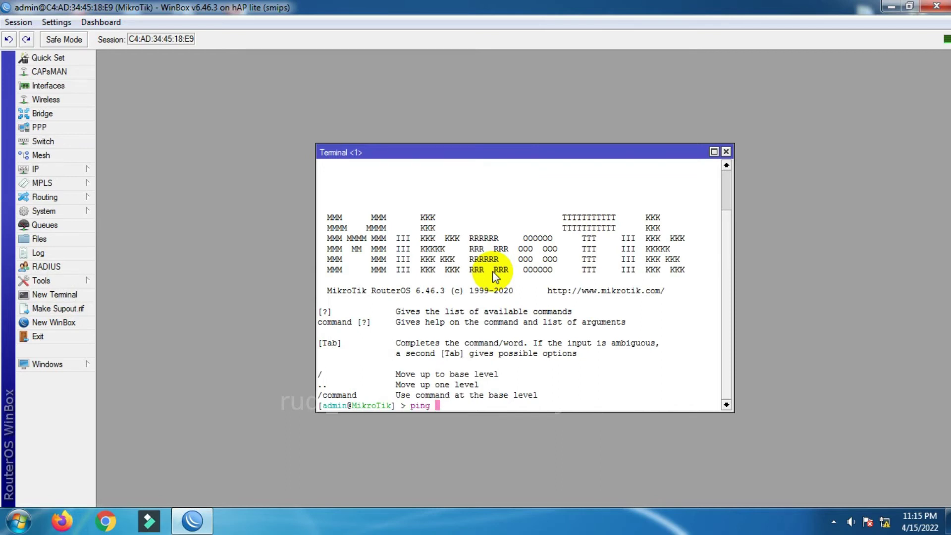
pyautogui.write('www.google.com')
pyautogui.press('Return')
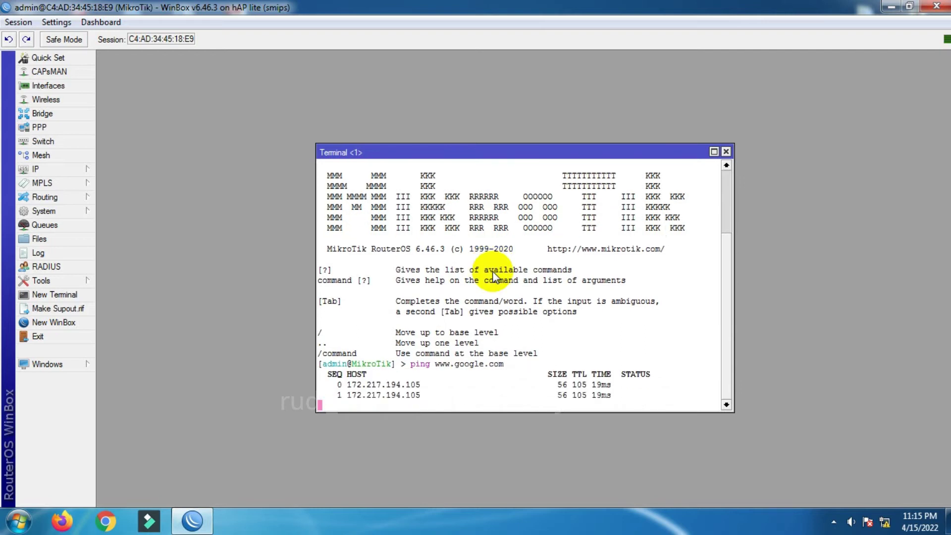
pyautogui.click(725, 152)
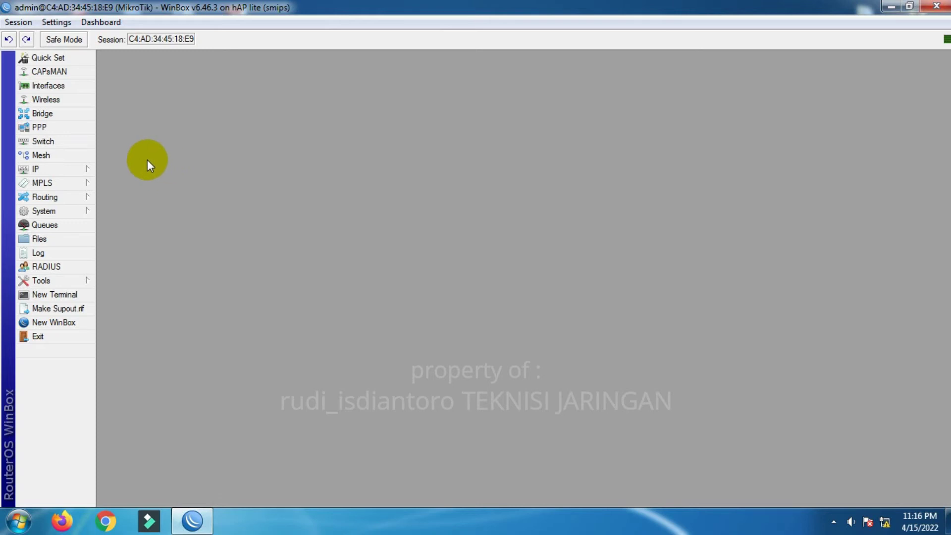
# - Start the Hotspot Setup wizard with bridge1 as the hotspot interface
pyautogui.click(82, 172)
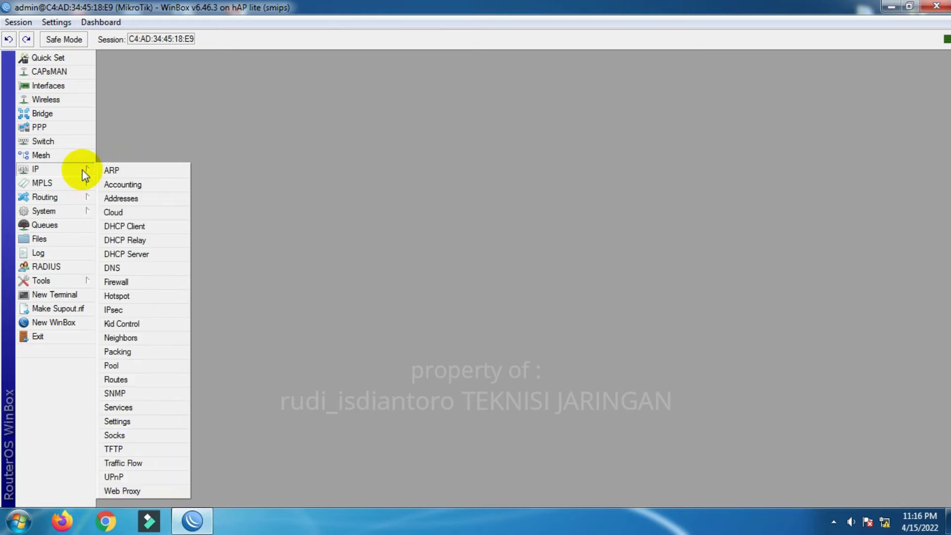
pyautogui.click(149, 295)
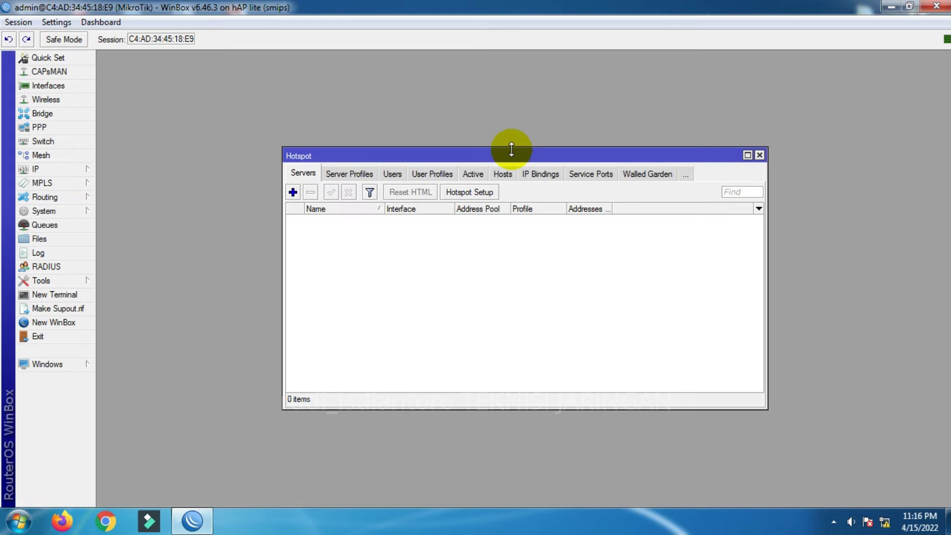
pyautogui.moveTo(510, 150); pyautogui.dragTo(521, 118)
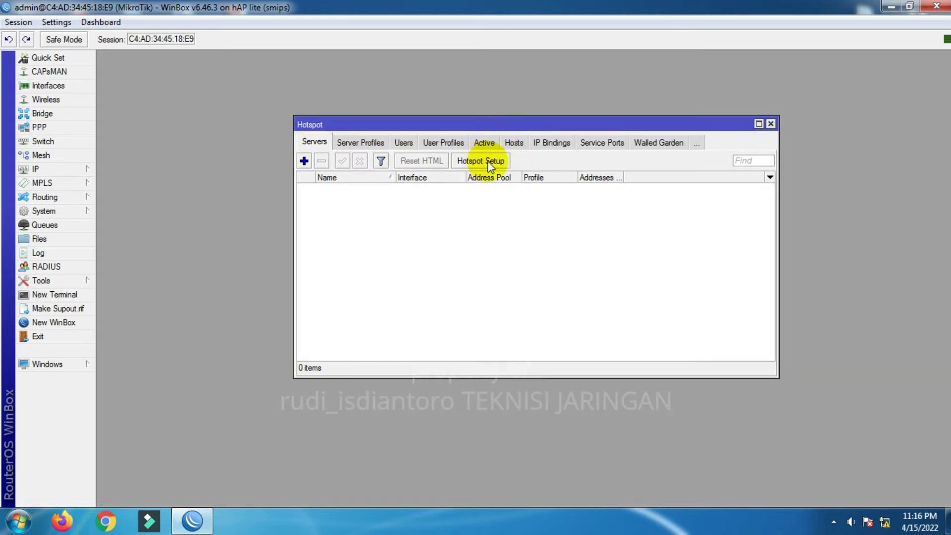
pyautogui.click(490, 161)
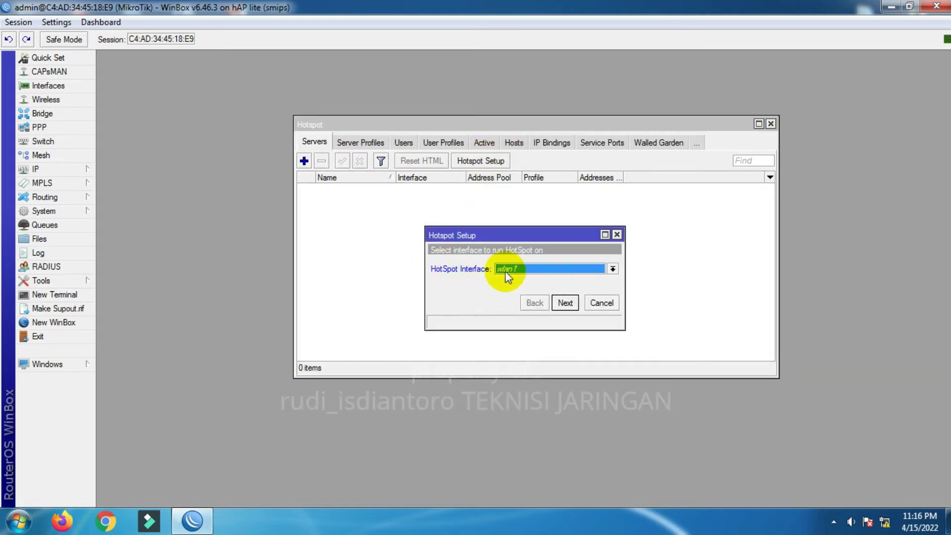
pyautogui.click(544, 268)
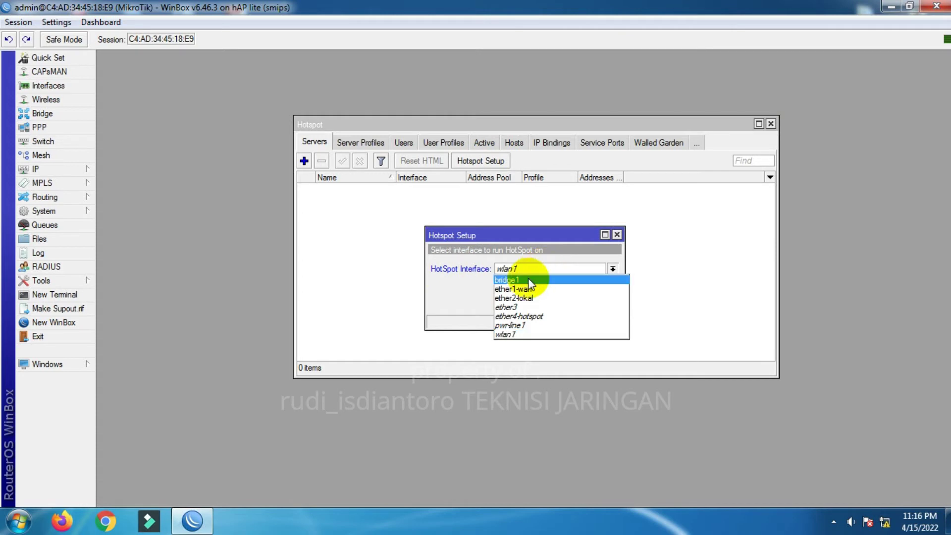
pyautogui.click(527, 280)
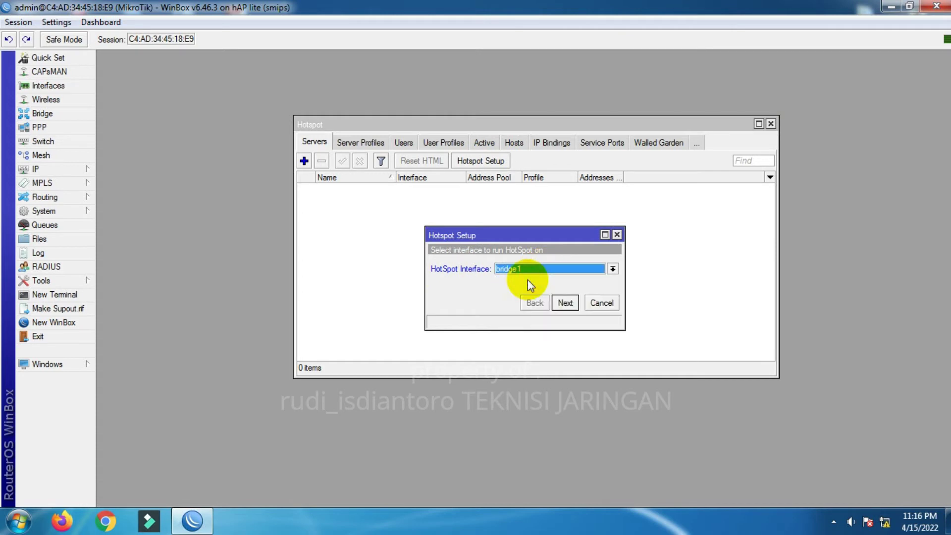
pyautogui.click(565, 303)
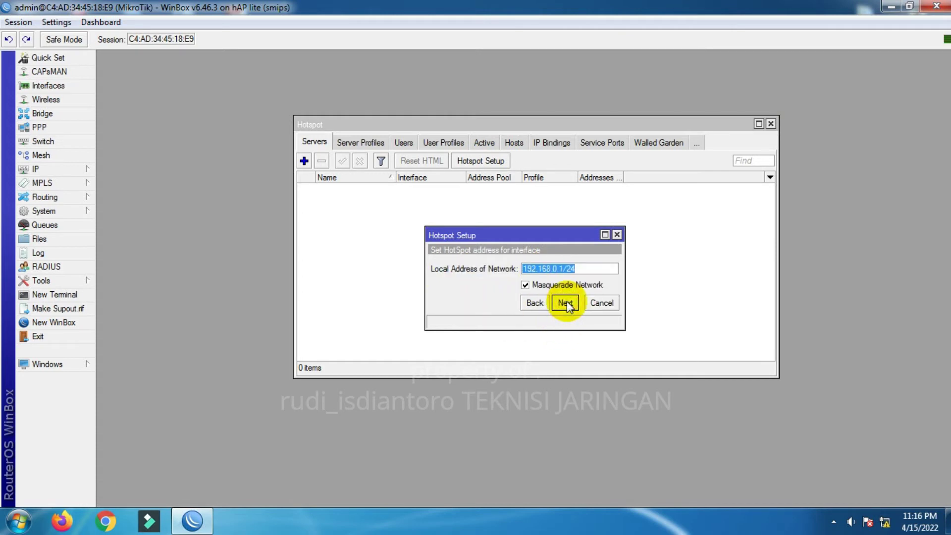
pyautogui.click(565, 302)
pyautogui.click(565, 302)
pyautogui.click(565, 303)
pyautogui.click(565, 302)
pyautogui.click(565, 303)
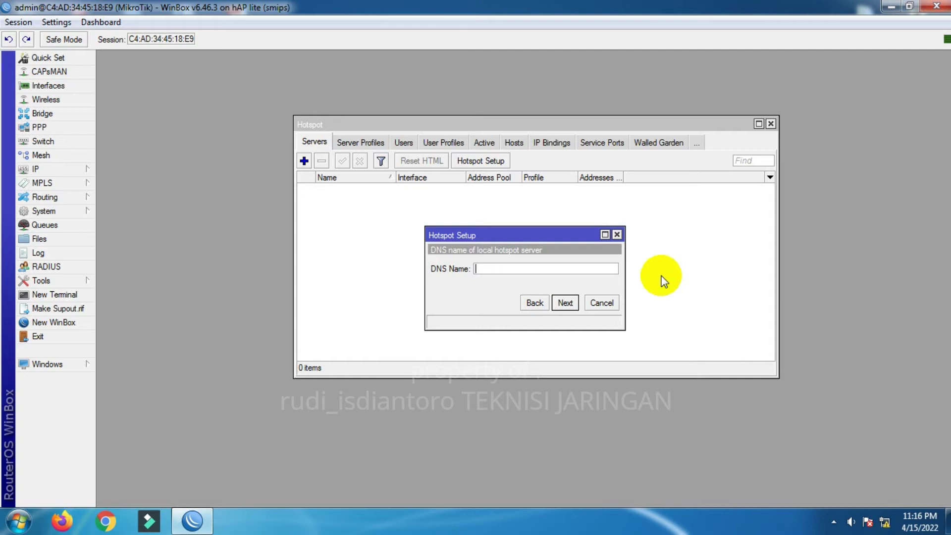
pyautogui.write('www.hotspot.com')
pyautogui.click(565, 303)
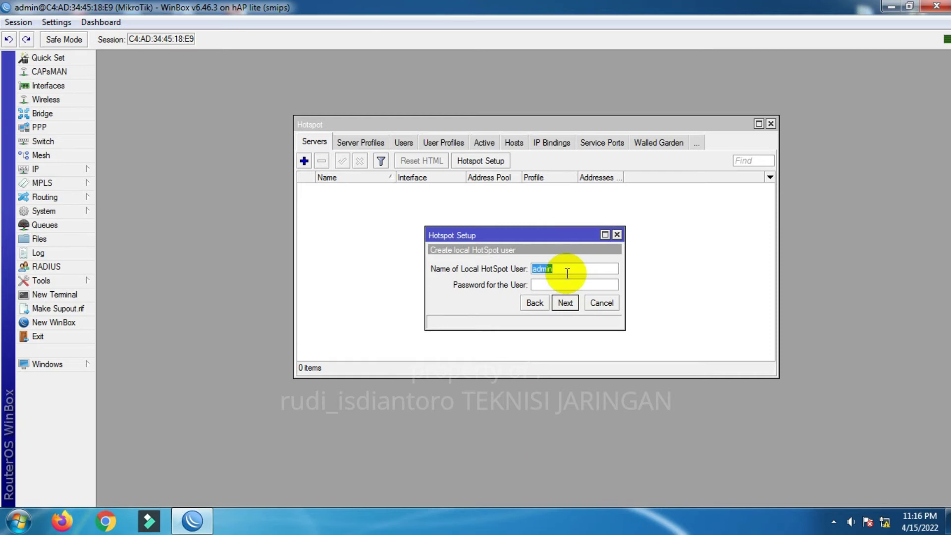
# - Enter the hotspot user, finish setup, check the hsprof1 profile and close the Hotspot window
pyautogui.write('Ad')
pyautogui.click(566, 302)
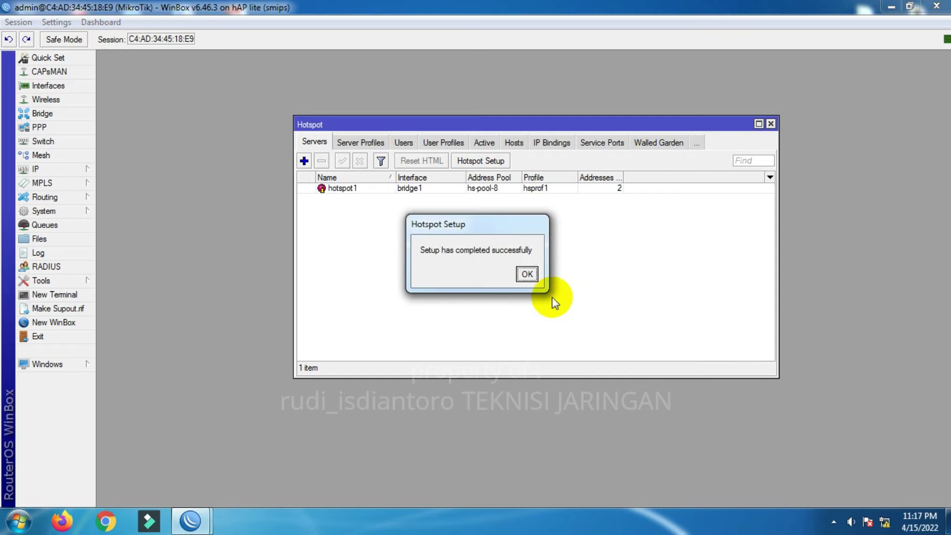
pyautogui.click(527, 274)
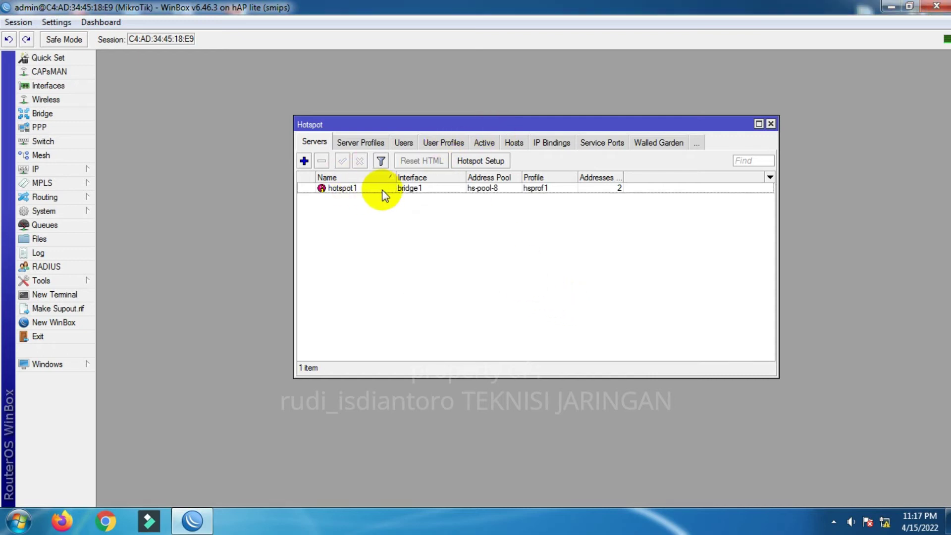
pyautogui.click(399, 189)
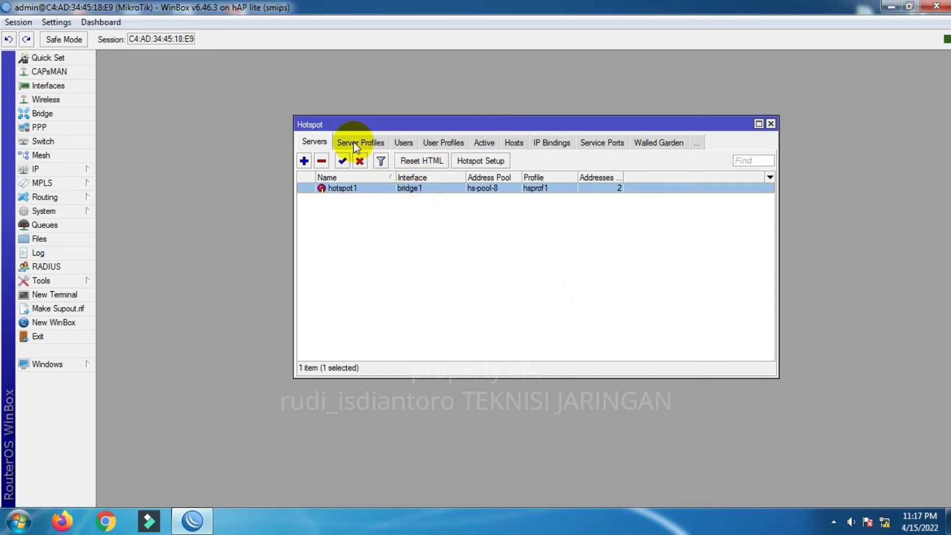
pyautogui.click(370, 143)
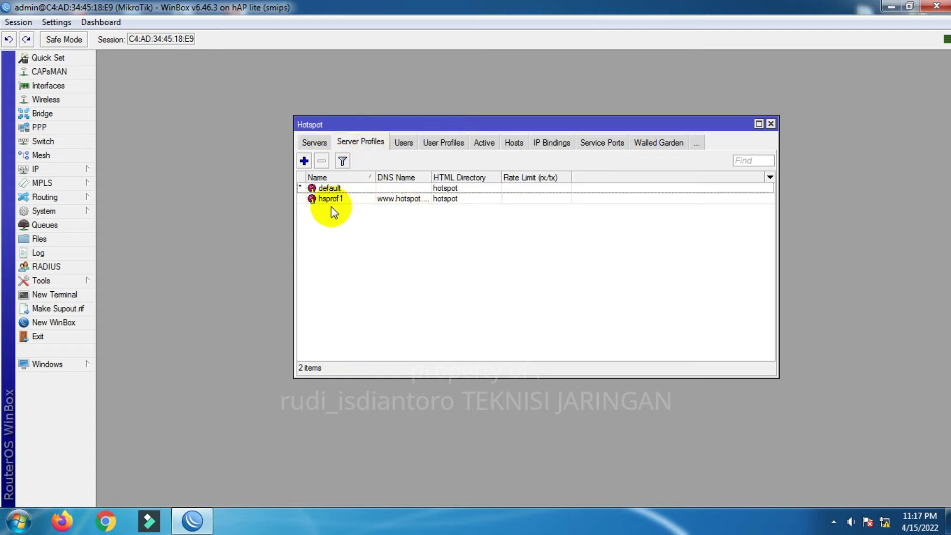
pyautogui.click(312, 144)
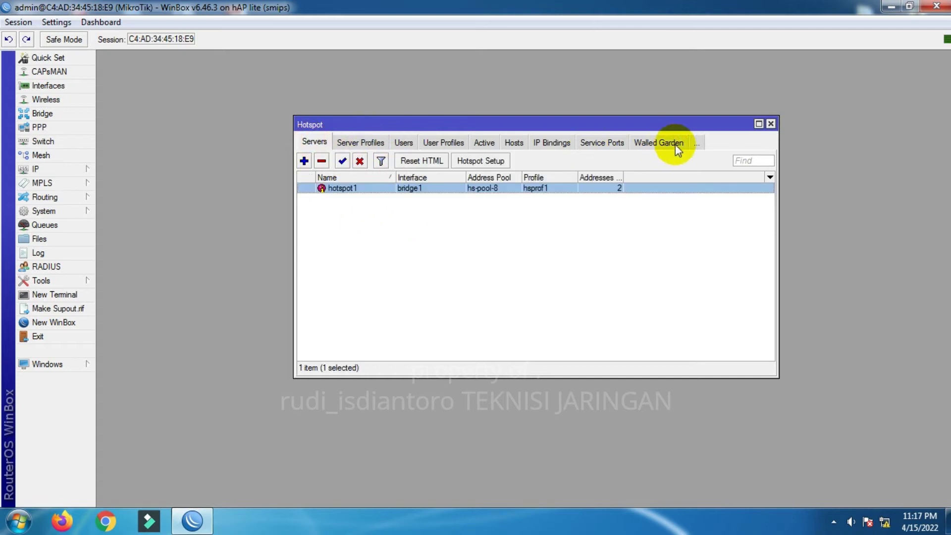
pyautogui.click(771, 125)
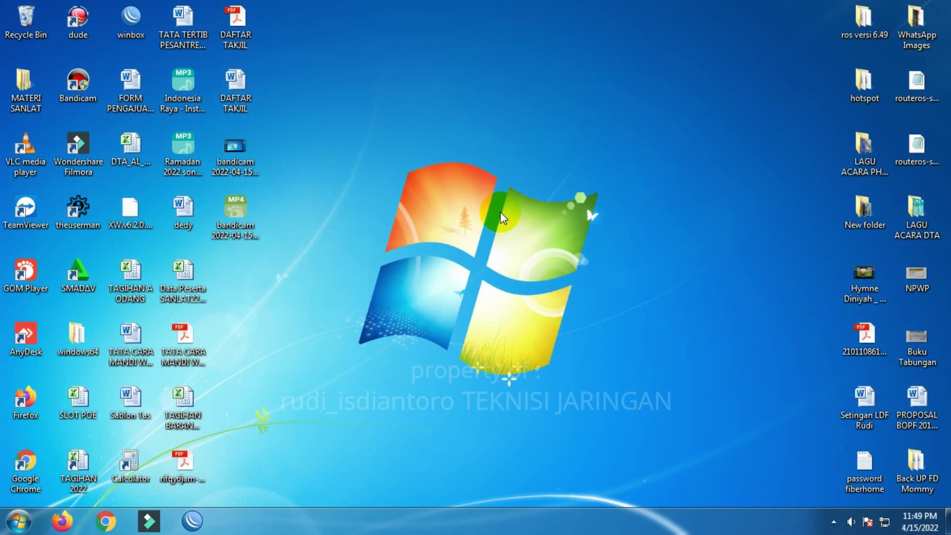
# - Open Local Area Connection 2's properties from the Network and Sharing Center
pyautogui.rightClick(486, 186)
pyautogui.click(517, 224)
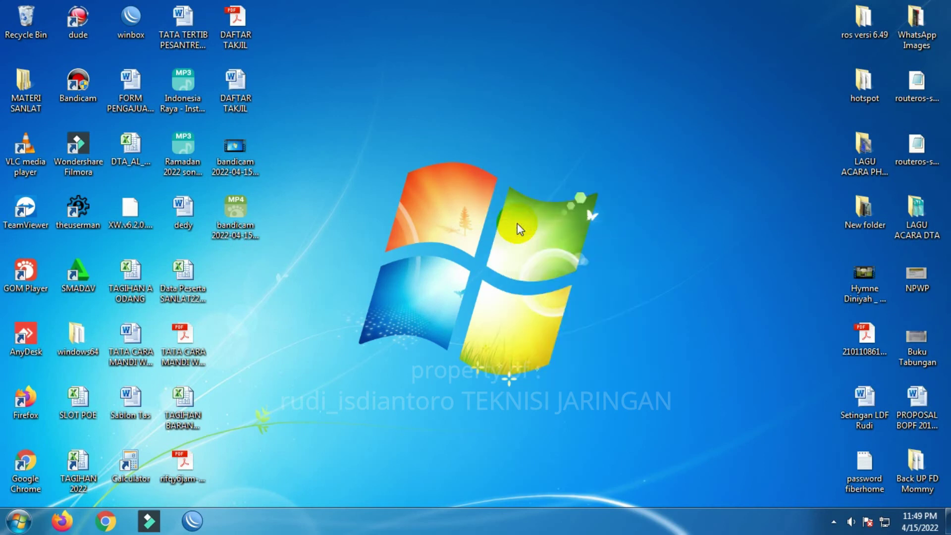
pyautogui.rightClick(886, 522)
pyautogui.click(842, 510)
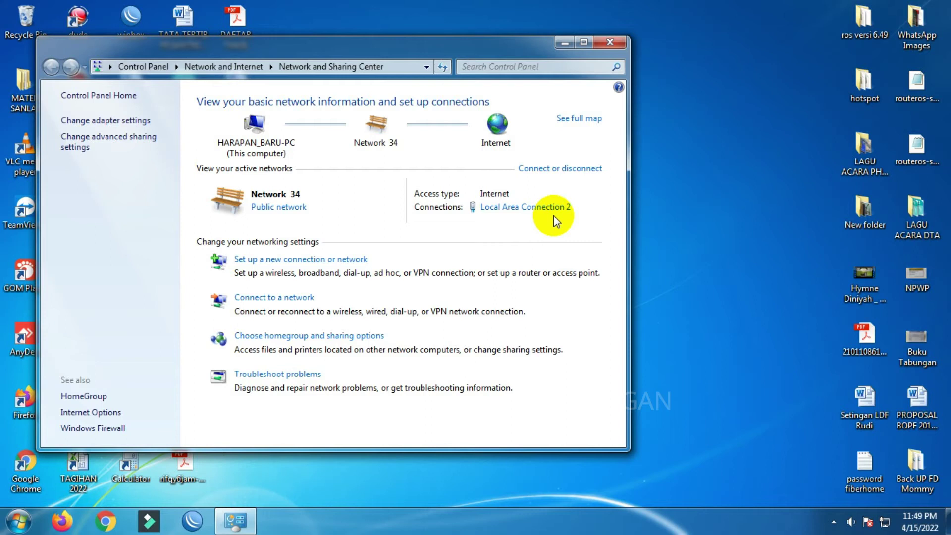
pyautogui.click(554, 215)
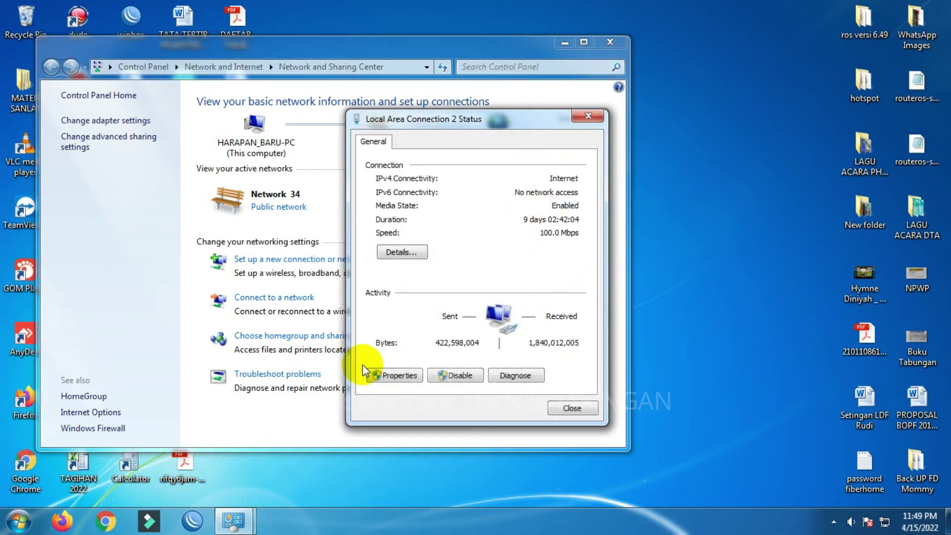
pyautogui.click(381, 375)
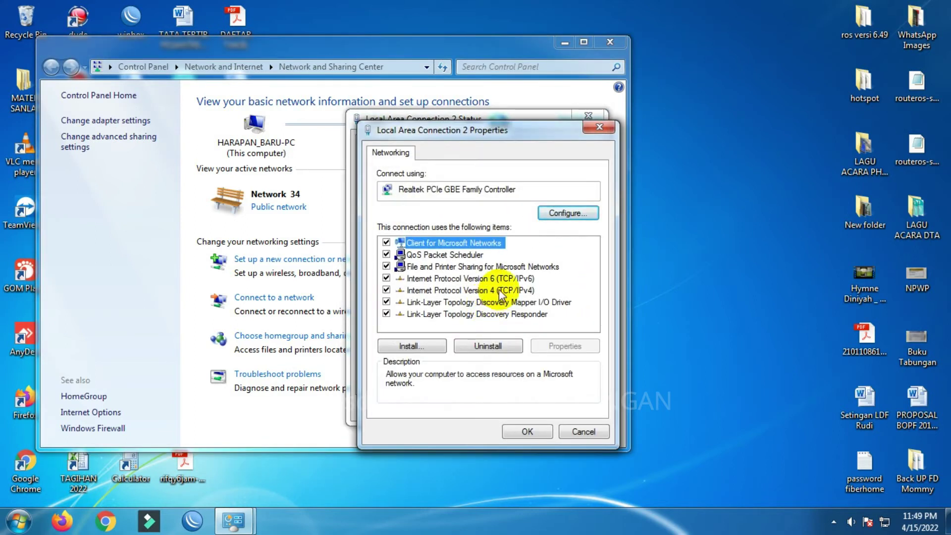
# - Set IPv4 to static 192.168.110.2, mask 255.255.255.0, gateway 192.168.110.1
pyautogui.doubleClick(498, 290)
pyautogui.click(488, 284)
pyautogui.click(551, 299)
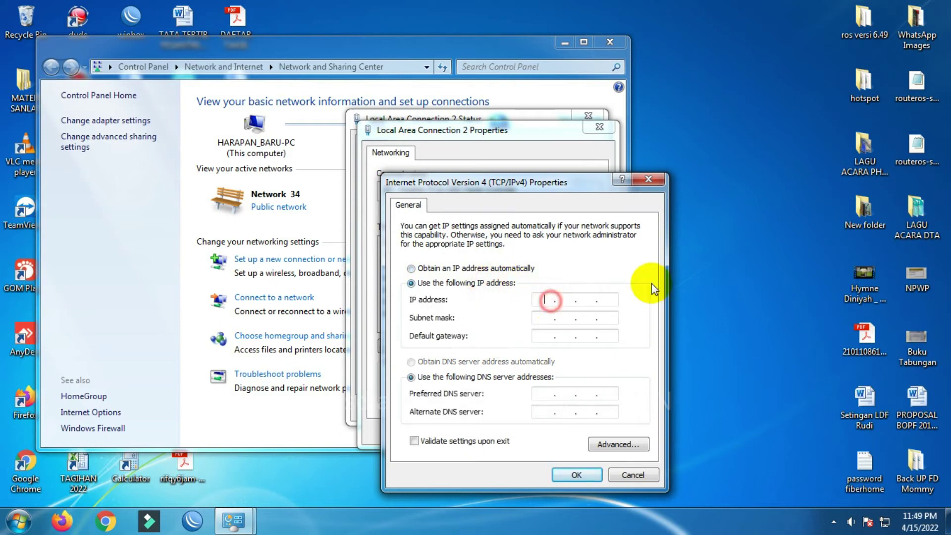
pyautogui.write('192 . 168 . 110 . 2')
pyautogui.press('Tab')
pyautogui.press('Tab')
pyautogui.write('1')
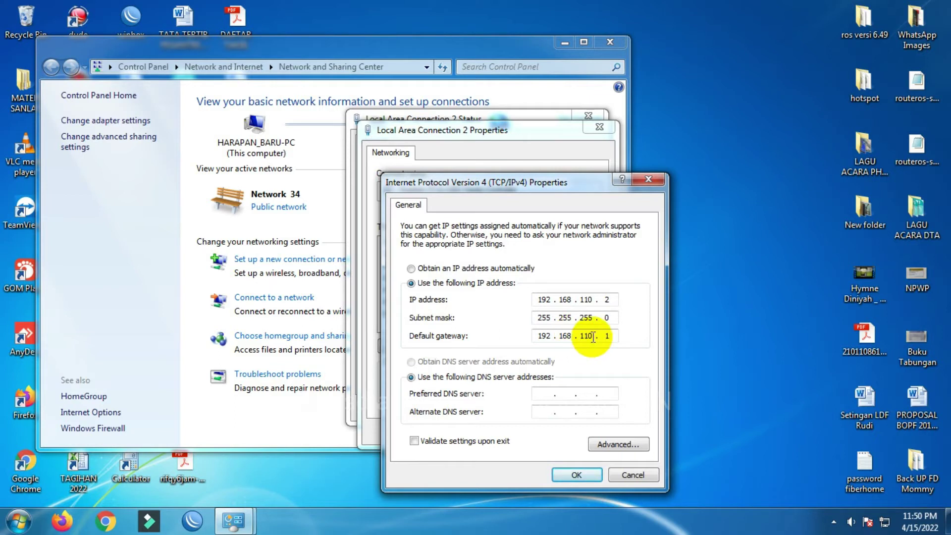
pyautogui.doubleClick(586, 336)
pyautogui.click(607, 336)
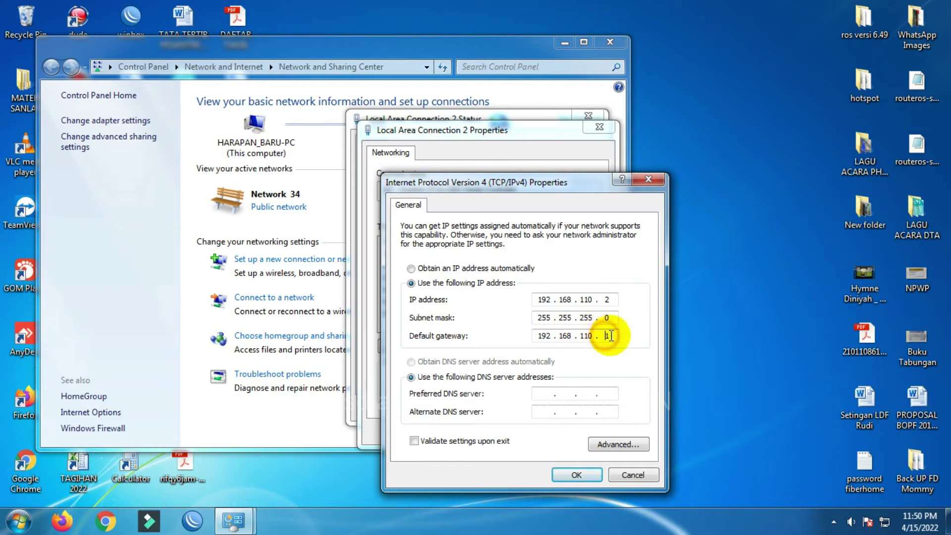
pyautogui.doubleClick(585, 300)
pyautogui.click(605, 299)
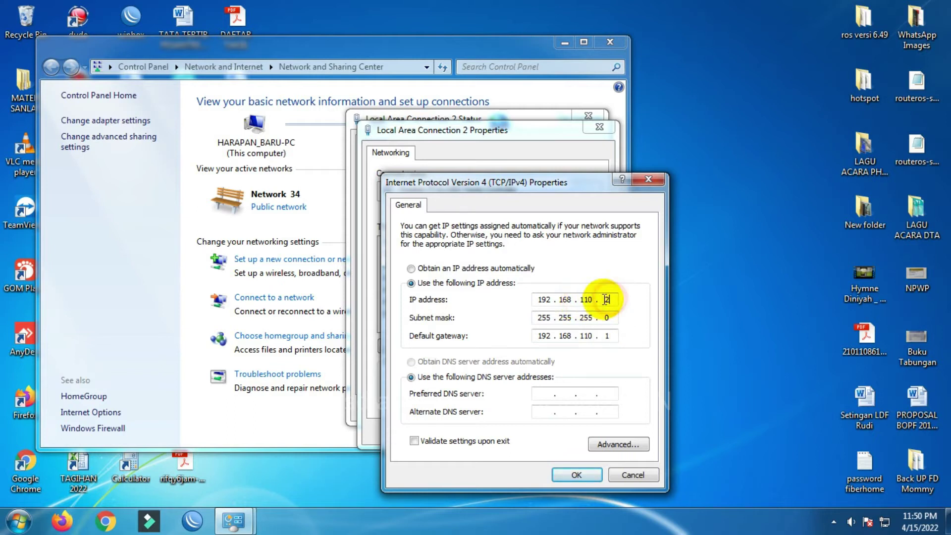
# - Save the IPv4 settings and close the connection and Network and Sharing Center windows
pyautogui.click(576, 473)
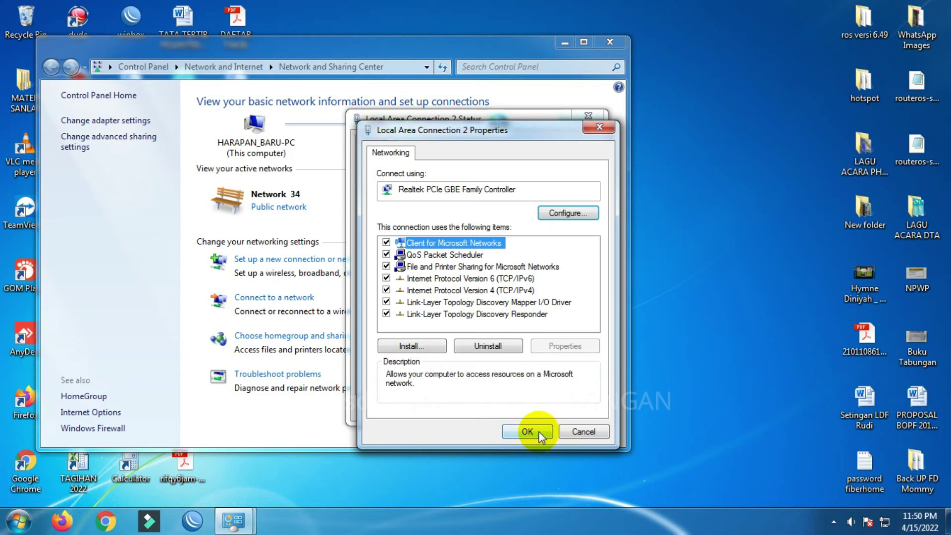
pyautogui.click(540, 433)
pyautogui.click(564, 409)
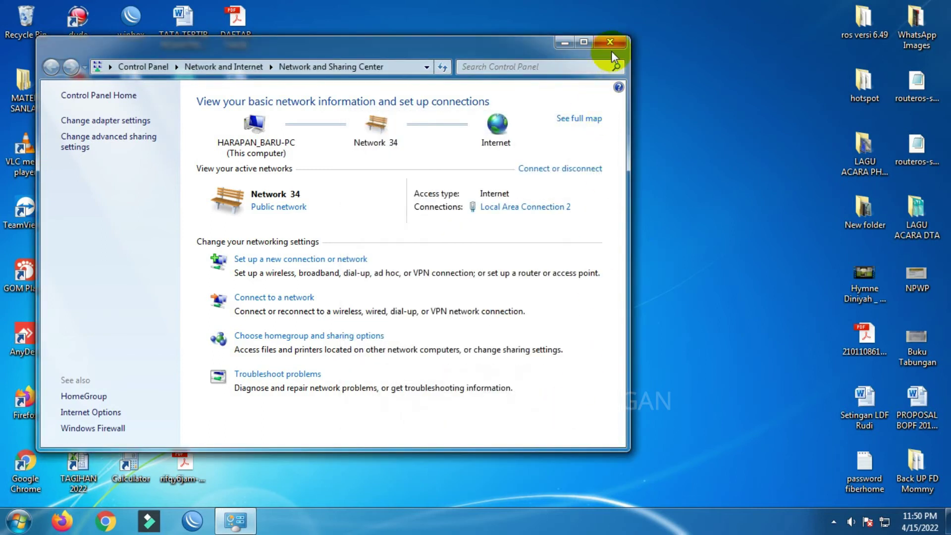
pyautogui.click(610, 42)
# - Open Command Prompt and run a continuous ping 192.168.110.1 -t
pyautogui.click(19, 520)
pyautogui.write('c')
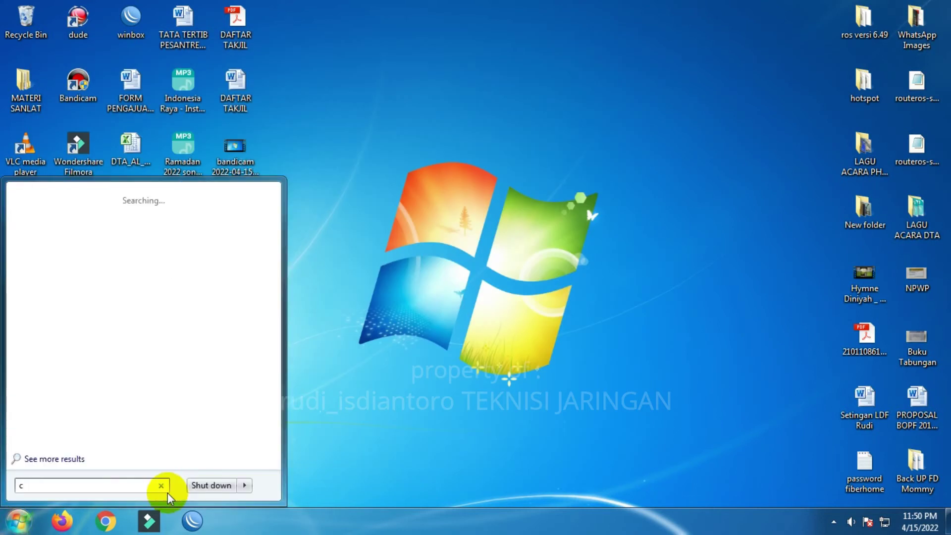
pyautogui.write('md')
pyautogui.press('Return')
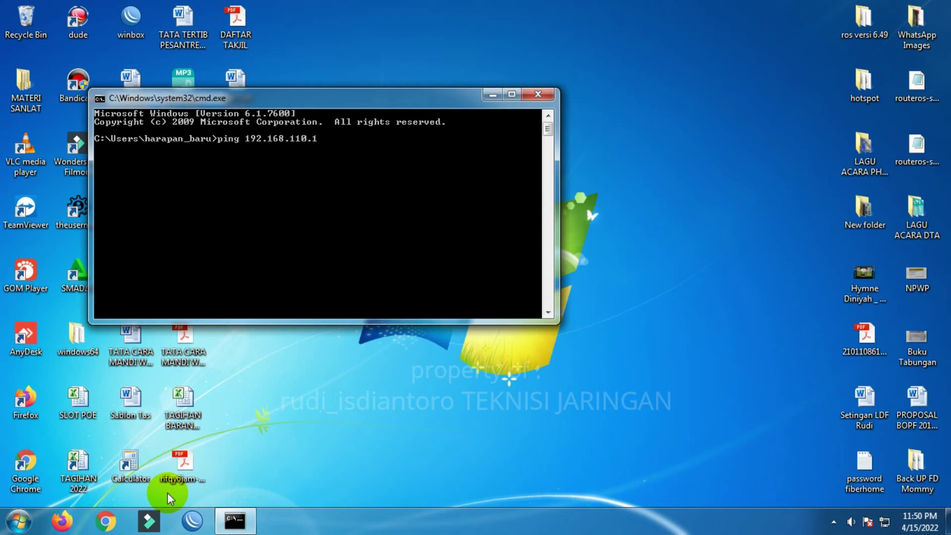
pyautogui.press('Return')
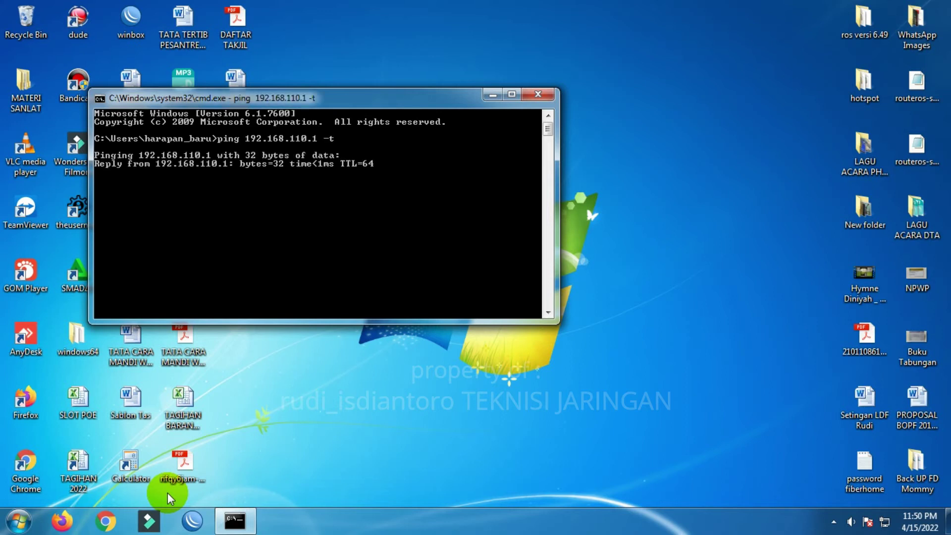
# - Close Command Prompt, refresh the desktop and launch Firefox
pyautogui.click(538, 94)
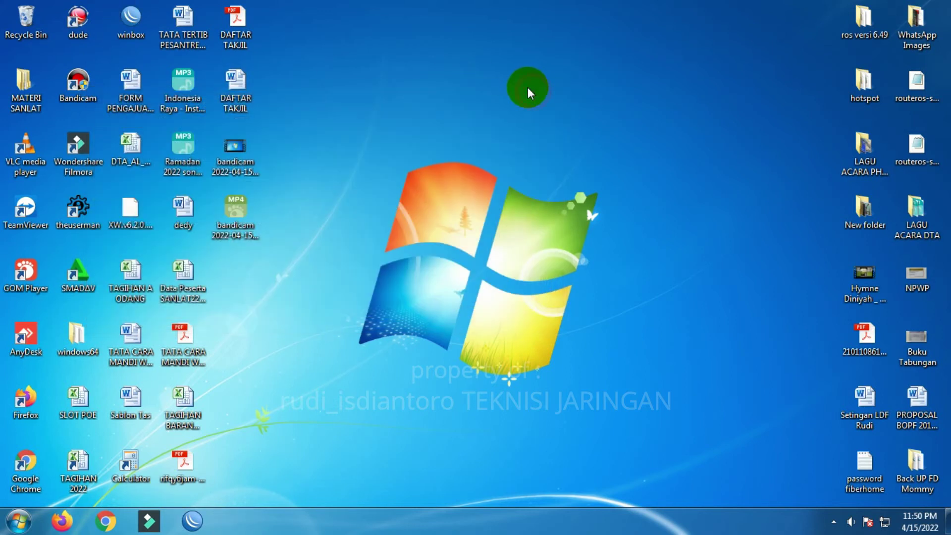
pyautogui.rightClick(528, 89)
pyautogui.click(579, 129)
pyautogui.click(61, 520)
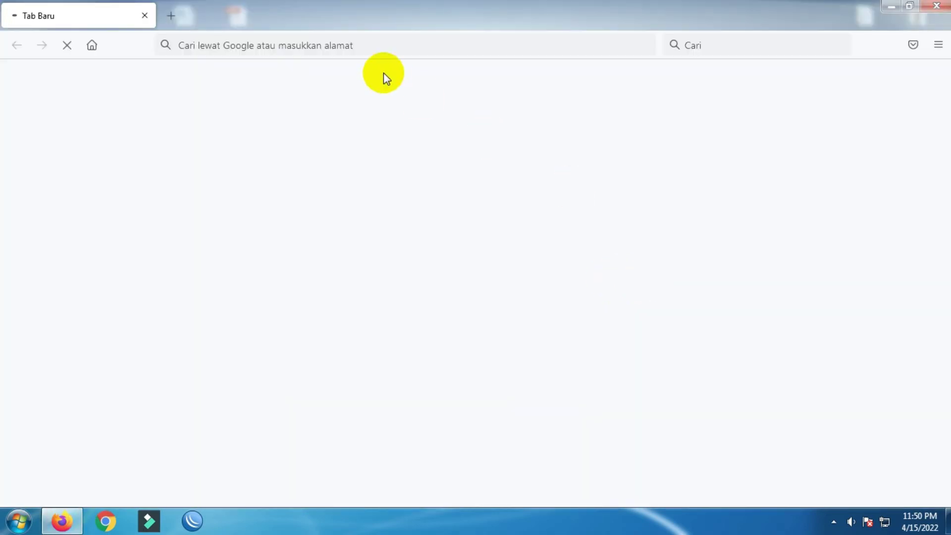
# - Load the Ruijie router page at 192.168.110.1 and start its configuration
pyautogui.click(395, 51)
pyautogui.write('192')
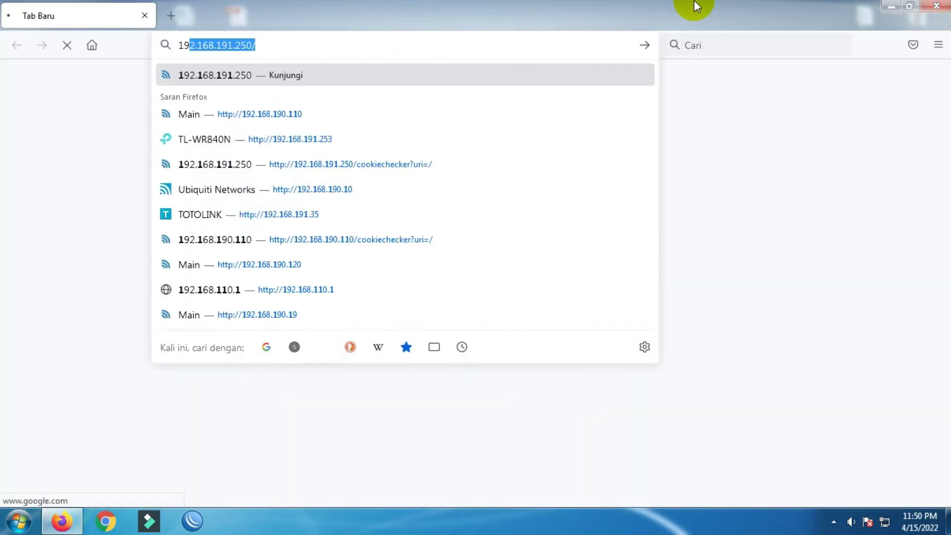
pyautogui.write('.168')
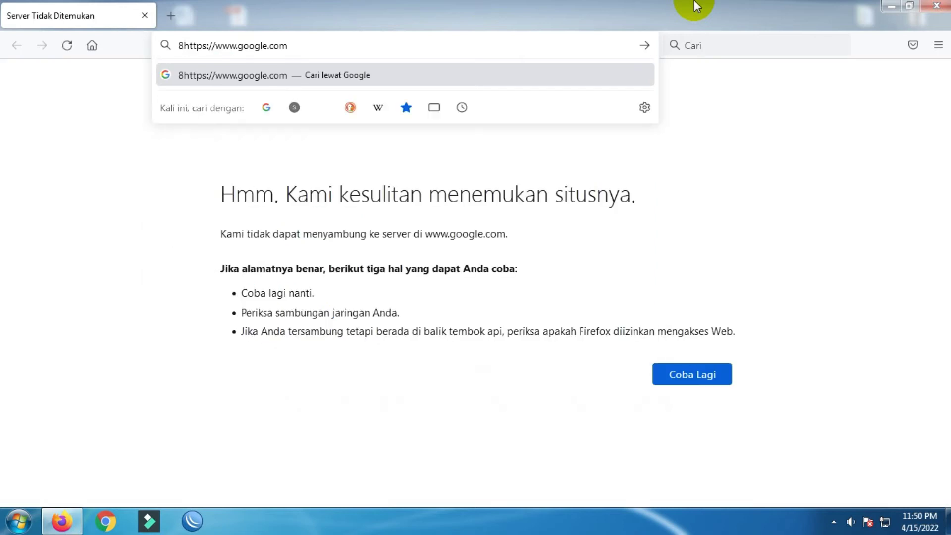
pyautogui.hotkey('ctrl', 'a')
pyautogui.write('192.168.1')
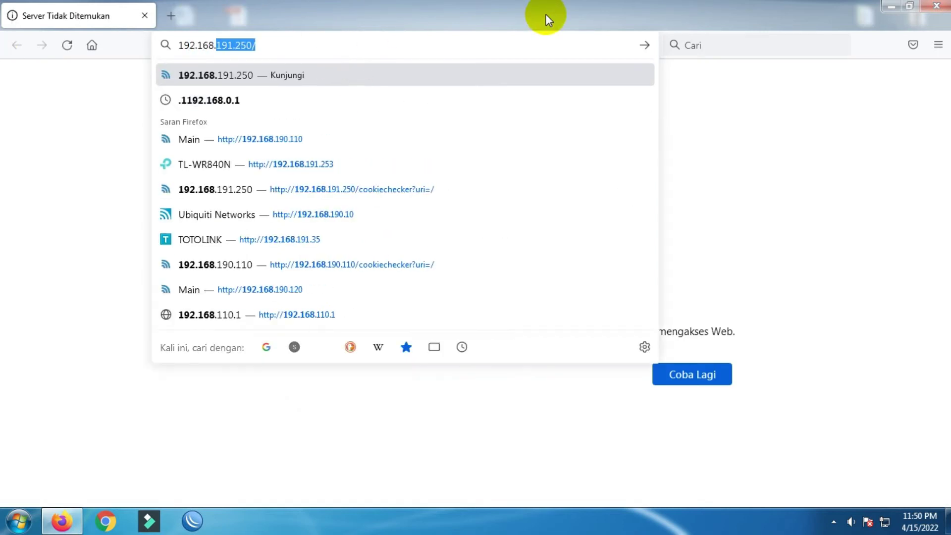
pyautogui.write('10.1')
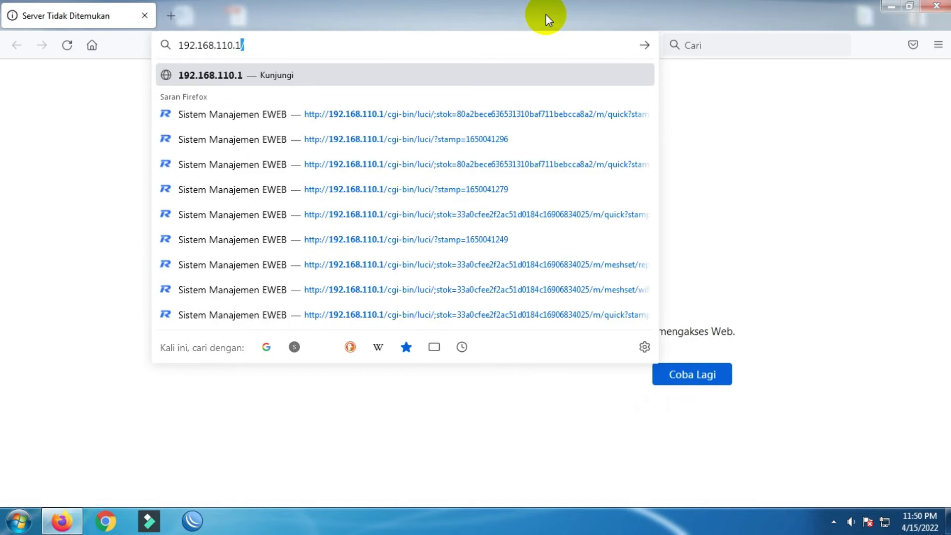
pyautogui.press('Return')
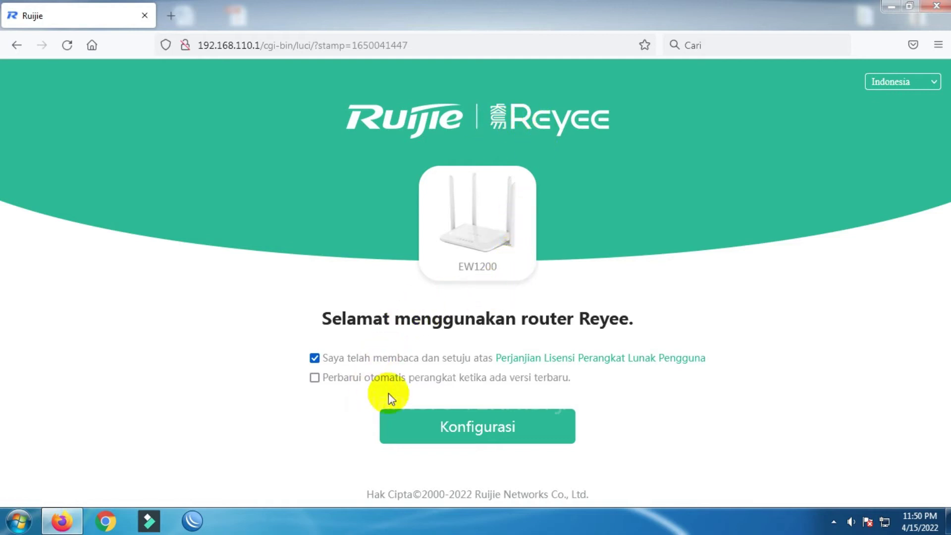
pyautogui.click(462, 431)
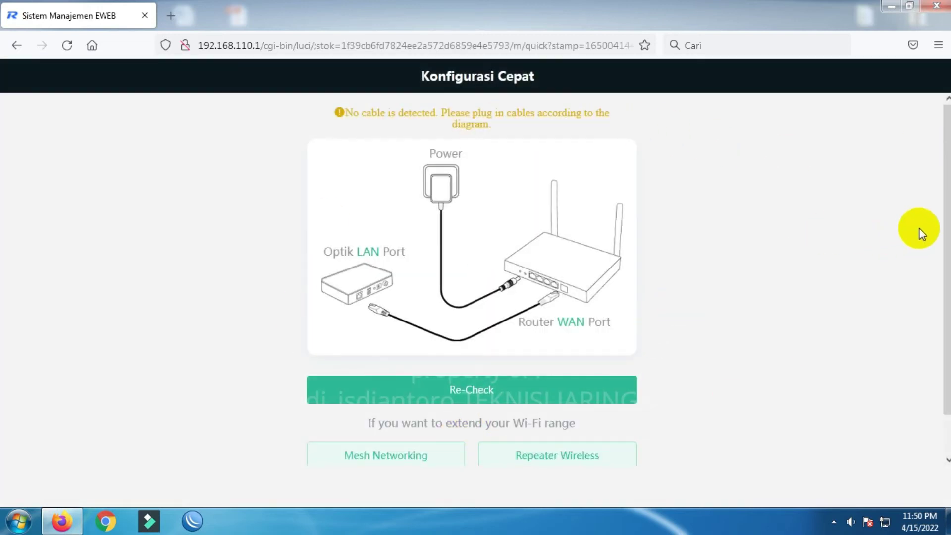
# - Choose to configure without a cable and continue past the DHCP internet step
pyautogui.scroll(-2, 794, 265)
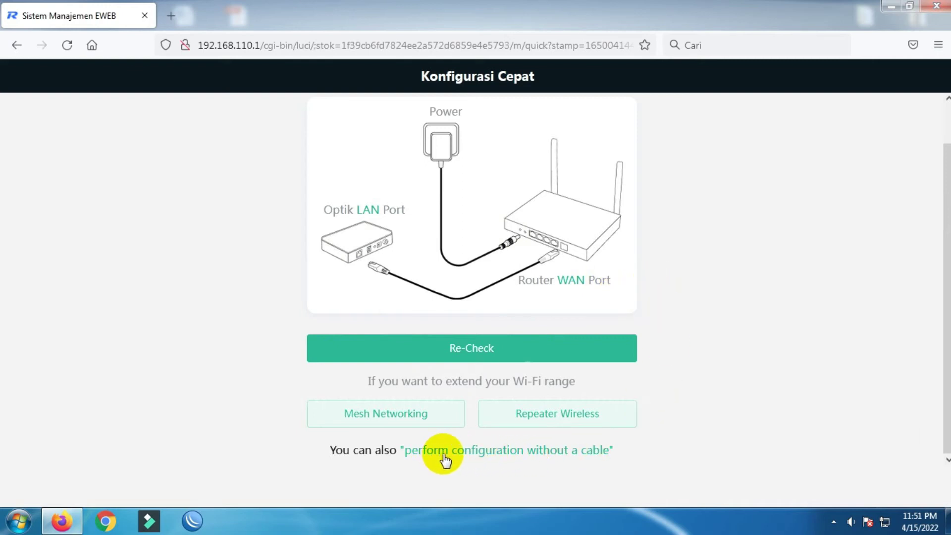
pyautogui.click(557, 452)
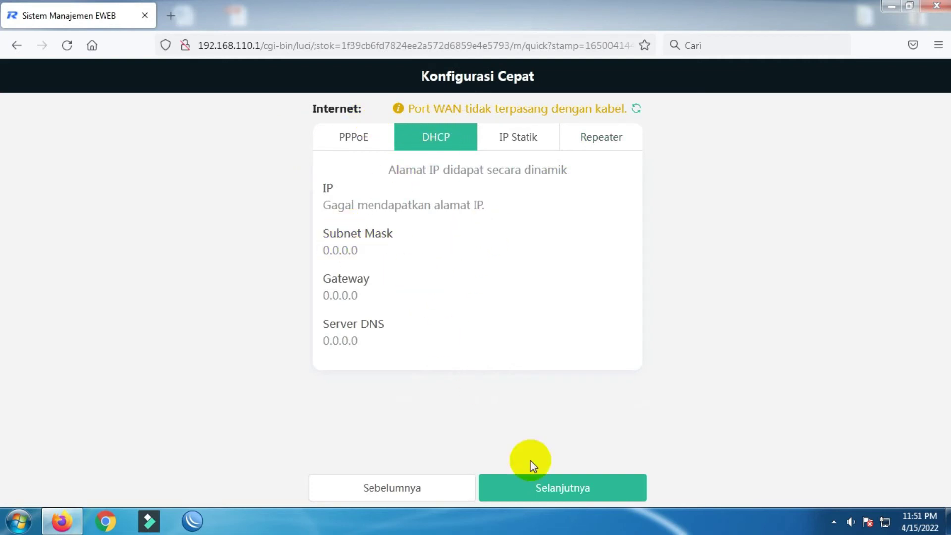
pyautogui.click(573, 493)
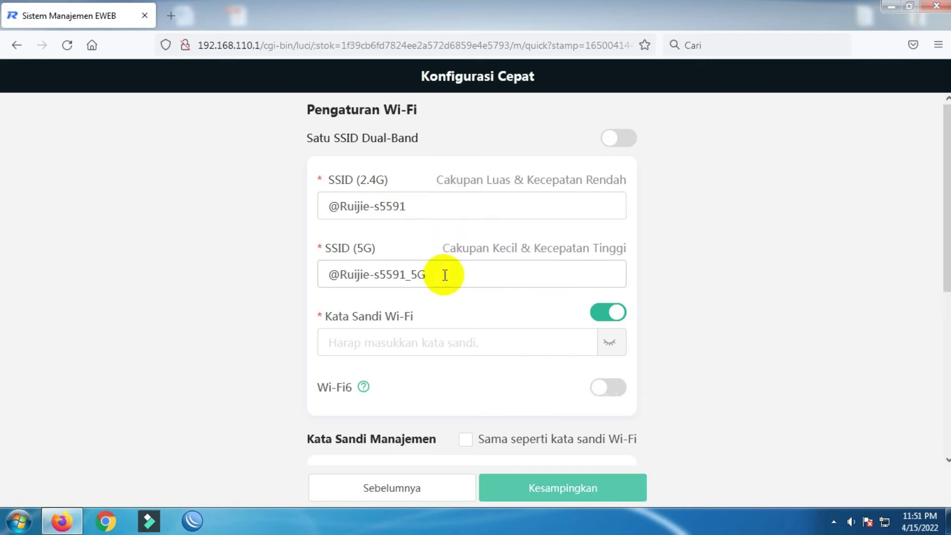
# - Use a single dual-band SSID renamed to AP_Hotspot_RuijieReyee
pyautogui.click(621, 141)
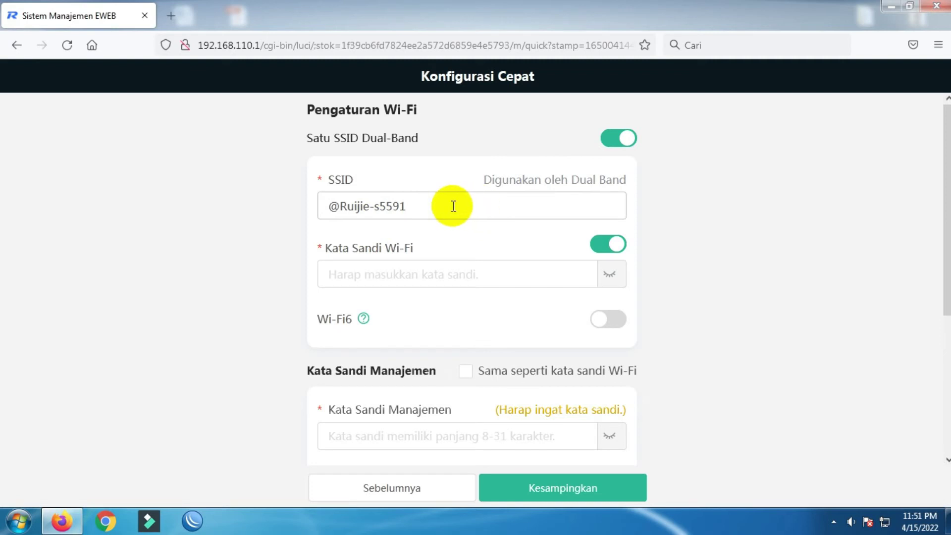
pyautogui.moveTo(454, 206); pyautogui.dragTo(195, 206)
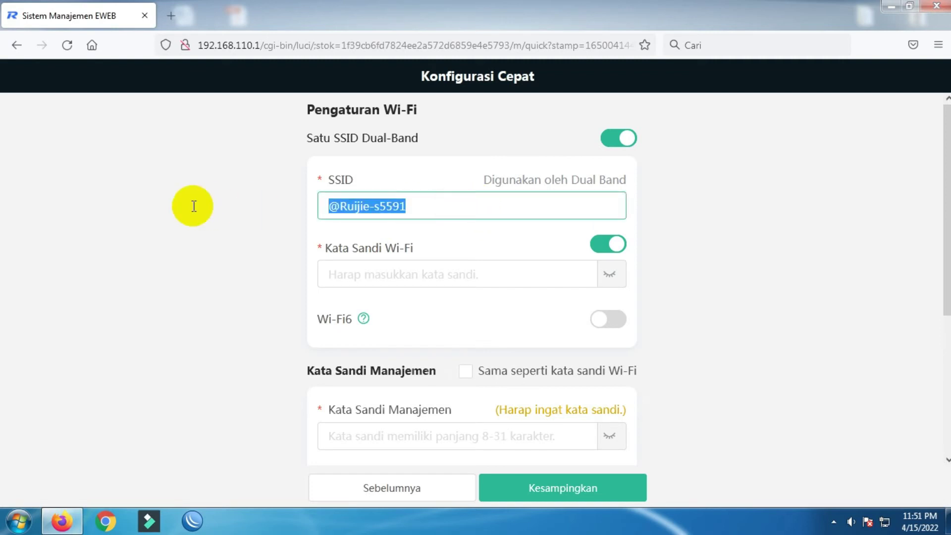
pyautogui.write('AP_')
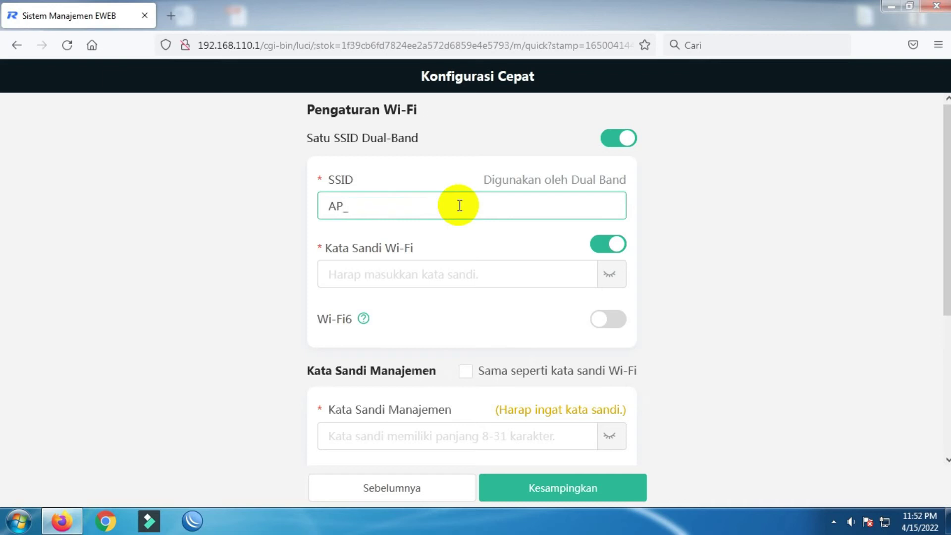
pyautogui.write('Hotspot_RuijieReyee')
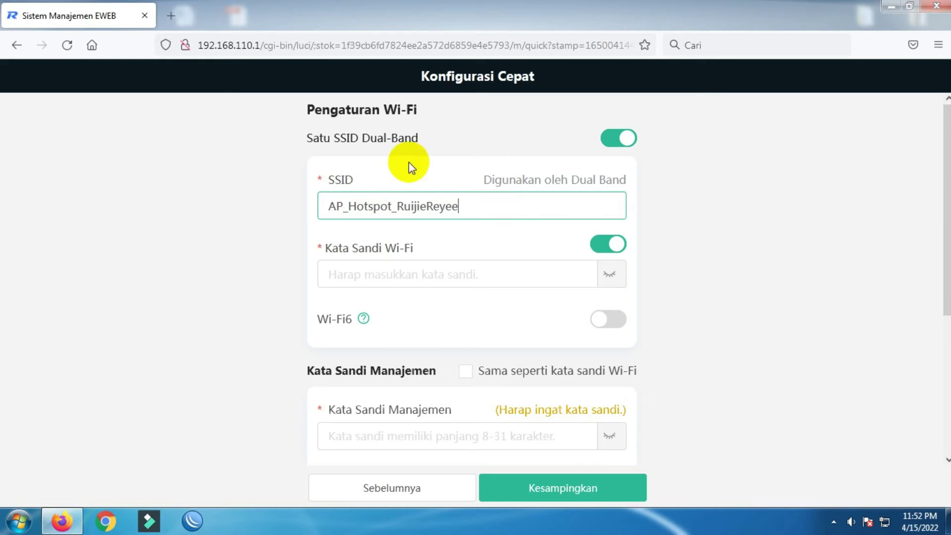
pyautogui.click(396, 206)
pyautogui.moveTo(512, 207); pyautogui.dragTo(601, 204)
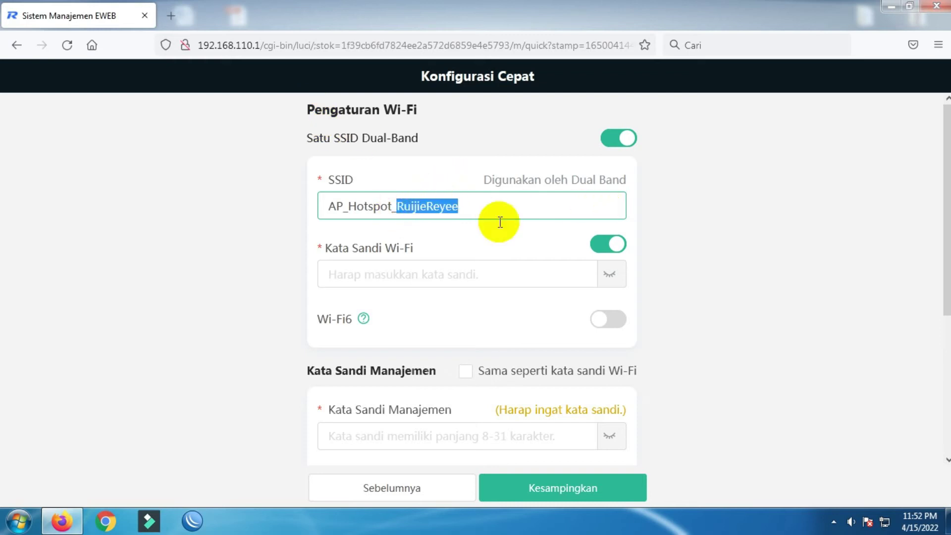
pyautogui.click(508, 237)
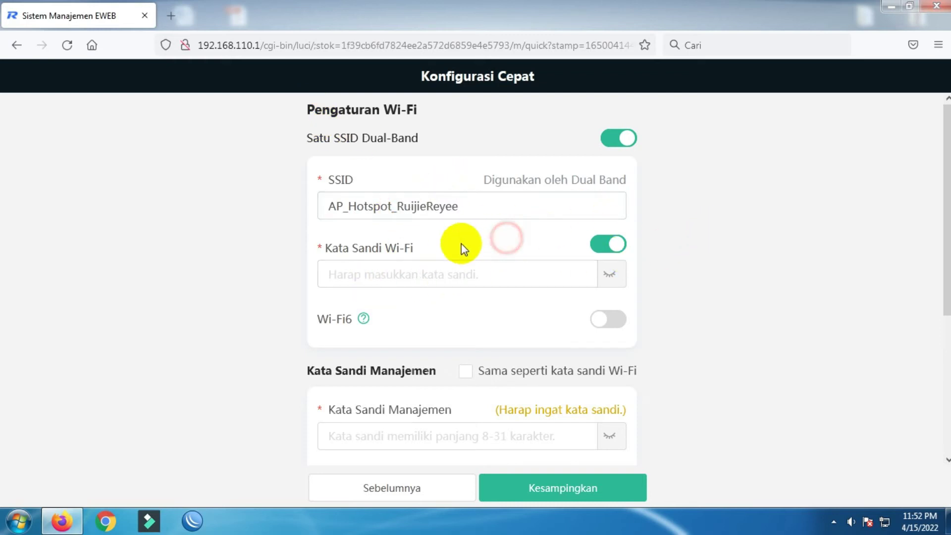
# - Switch off the Wi-Fi password and select the management password field
pyautogui.click(605, 247)
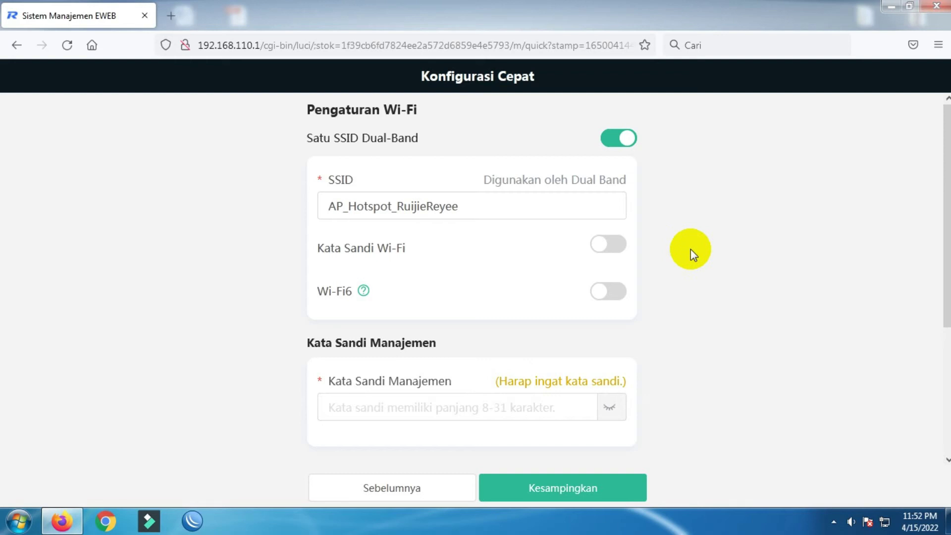
pyautogui.scroll(-4, 691, 255)
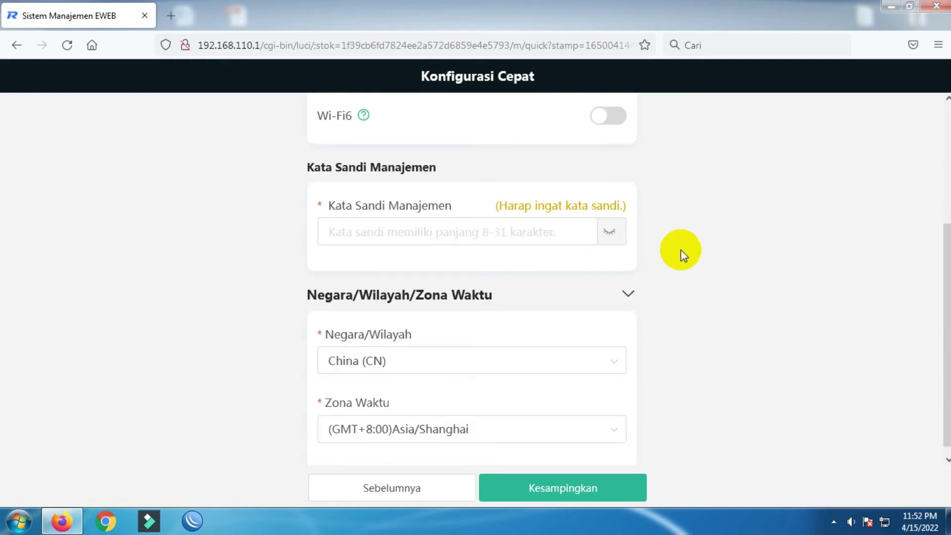
pyautogui.scroll(2, 681, 250)
pyautogui.click(360, 322)
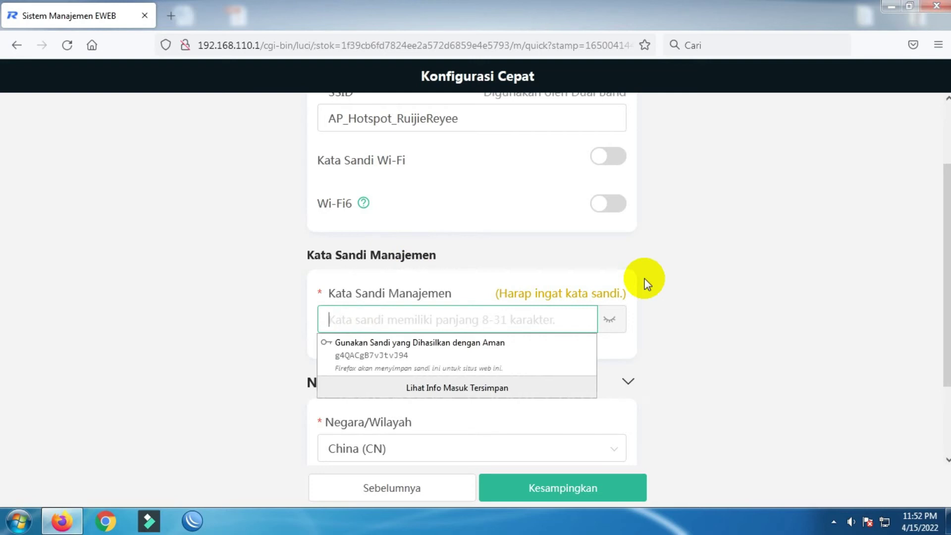
# - Enter the management password and set the country to Indonesia (ID)
pyautogui.write('admin123')
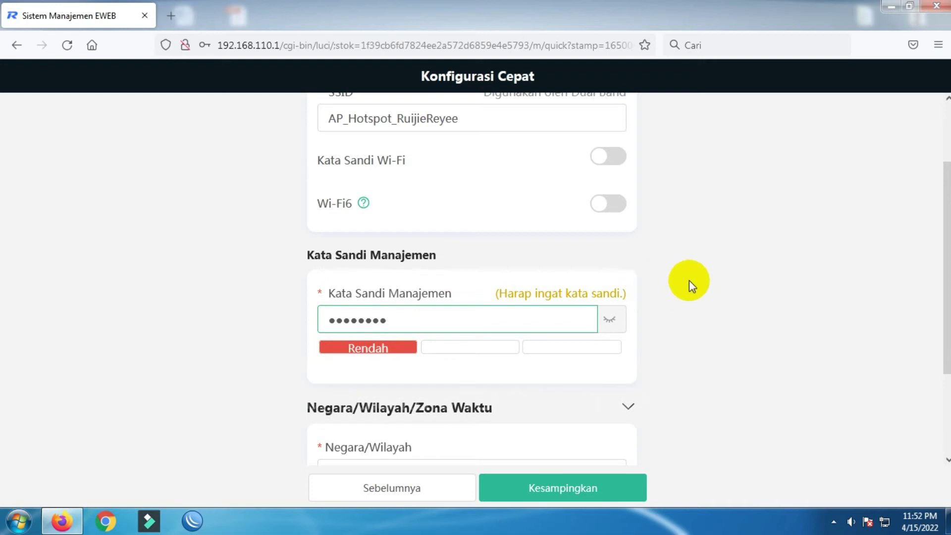
pyautogui.scroll(2, 601, 281)
pyautogui.scroll(-2, 483, 403)
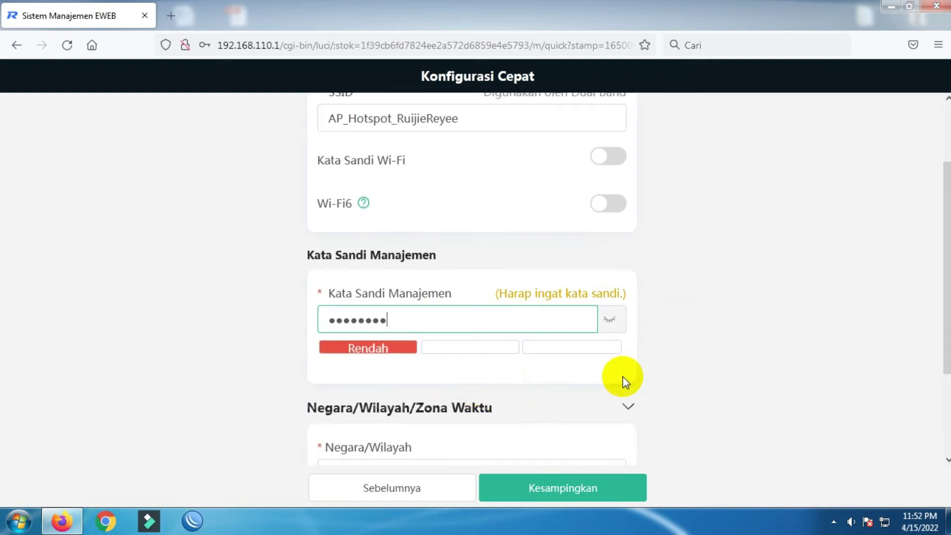
pyautogui.scroll(-2, 706, 367)
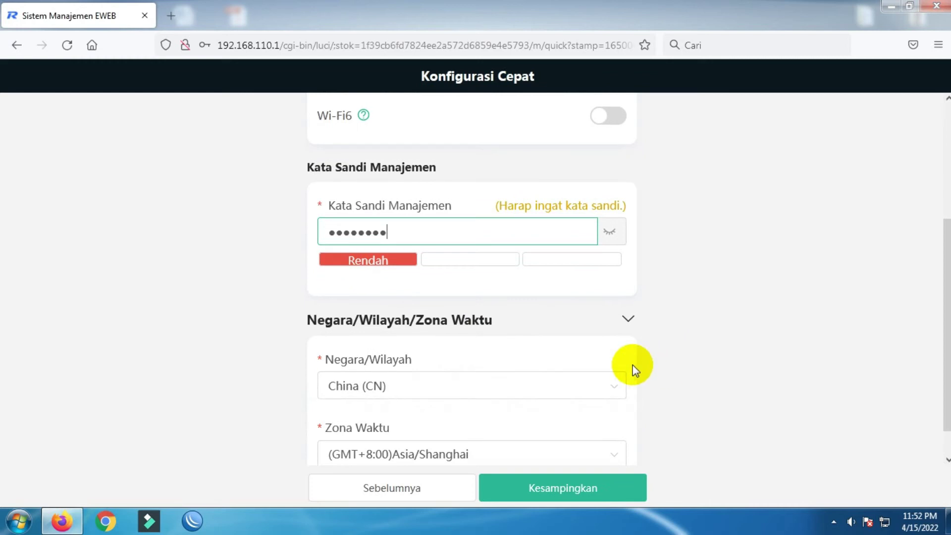
pyautogui.click(576, 396)
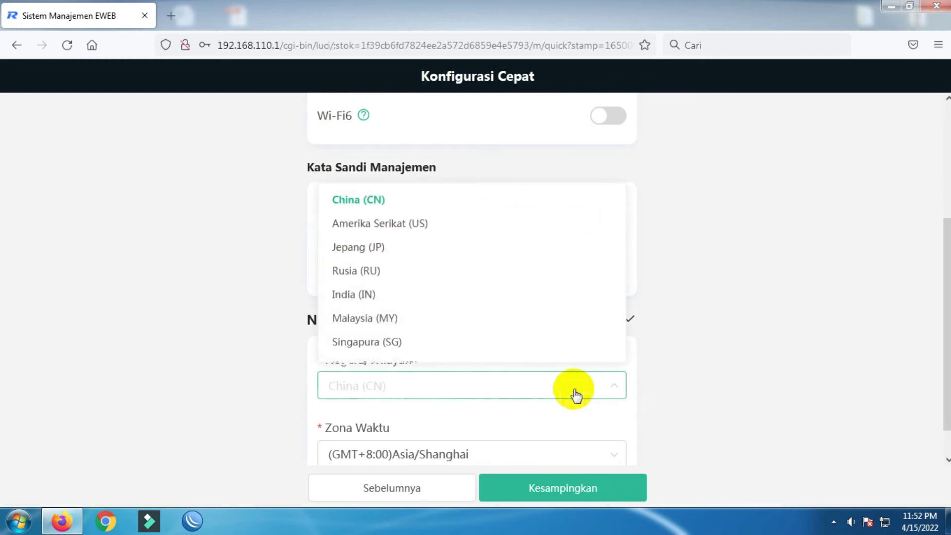
pyautogui.write('id')
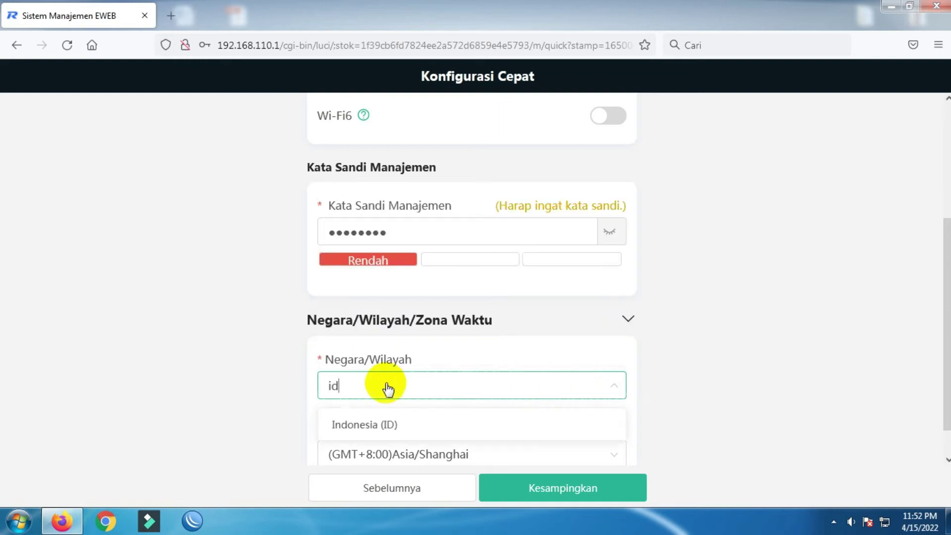
pyautogui.click(400, 431)
# - Set the time zone to (GMT+7:00)Asia/Pontianak and apply the quick setup
pyautogui.scroll(-2, 590, 361)
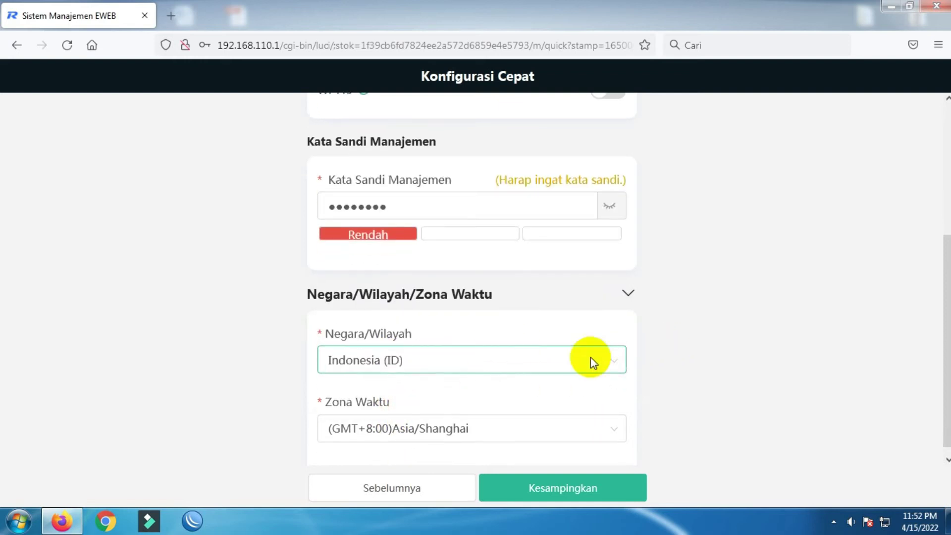
pyautogui.click(430, 417)
pyautogui.scroll(3, 452, 317)
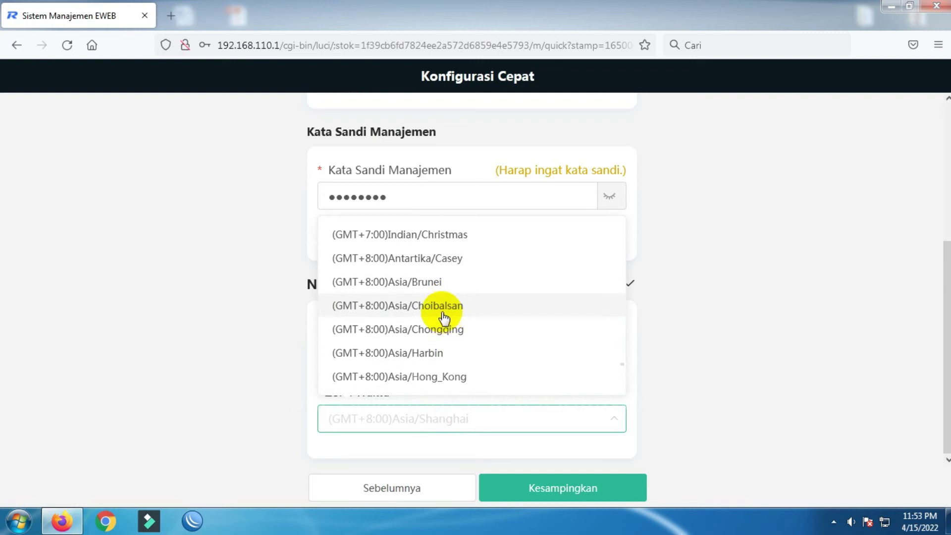
pyautogui.scroll(3, 473, 295)
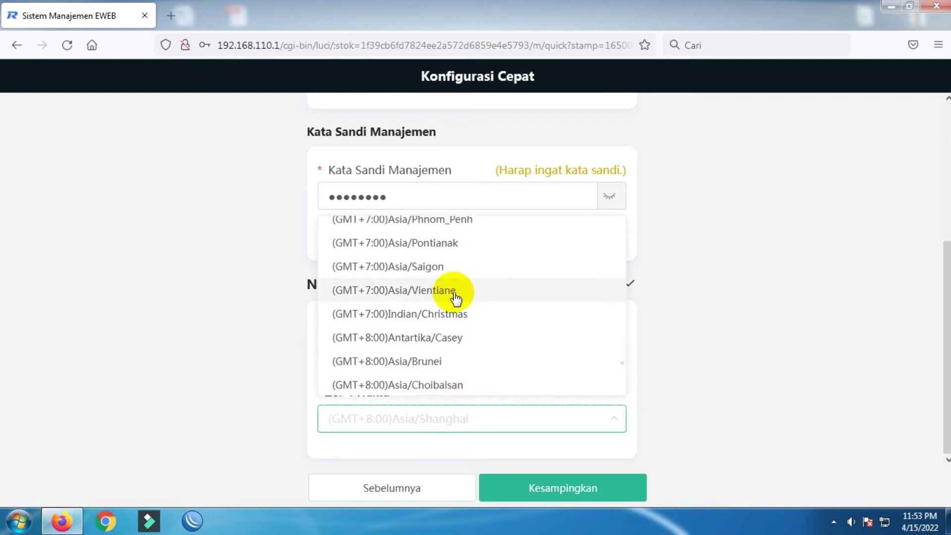
pyautogui.click(417, 243)
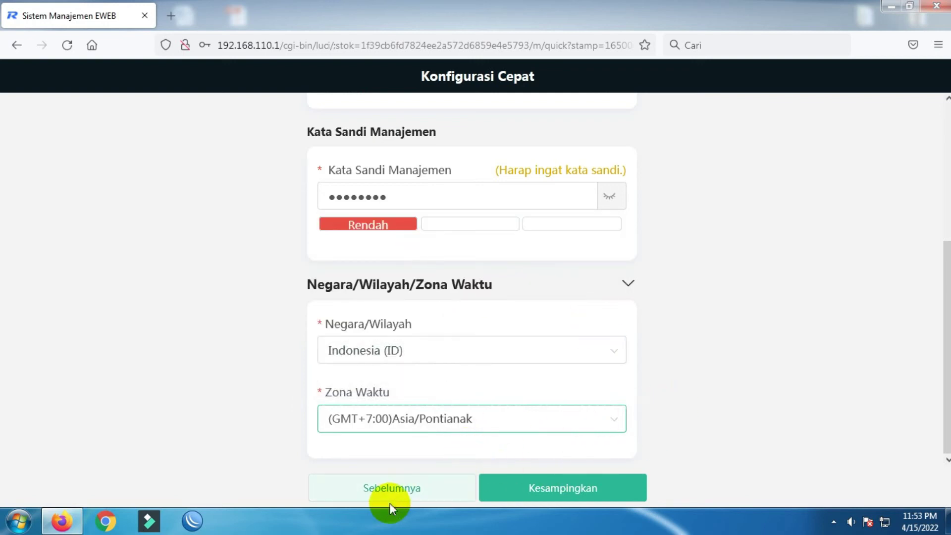
pyautogui.scroll(1, 662, 418)
pyautogui.scroll(1, 660, 416)
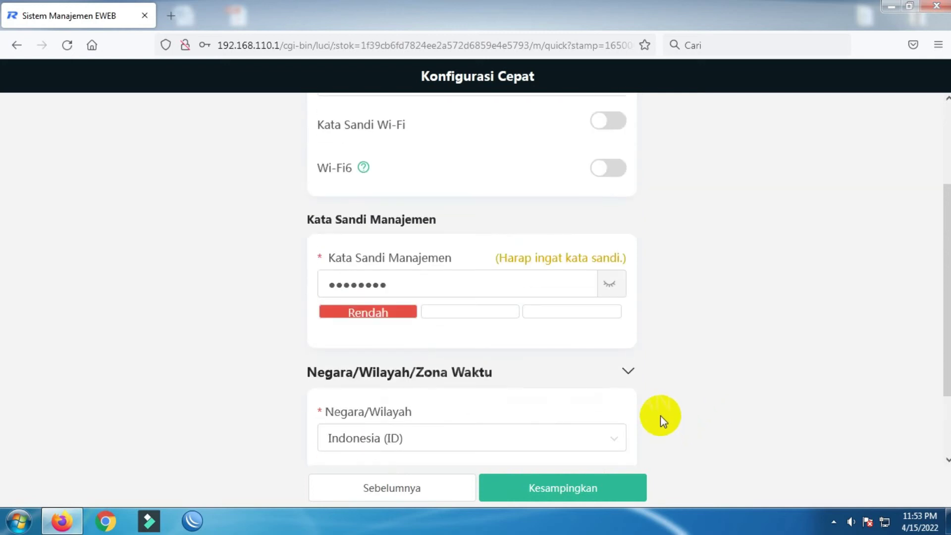
pyautogui.scroll(2, 745, 331)
pyautogui.scroll(-4, 659, 371)
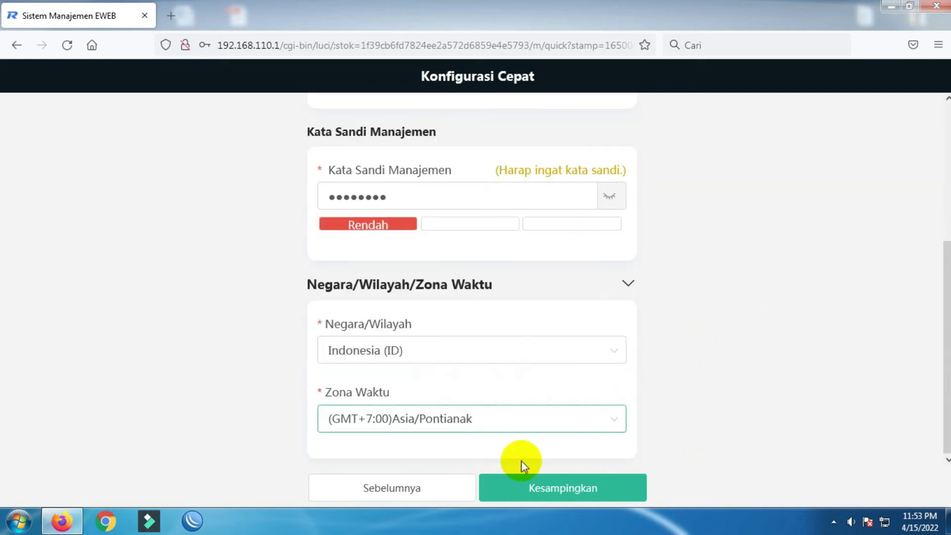
pyautogui.click(565, 488)
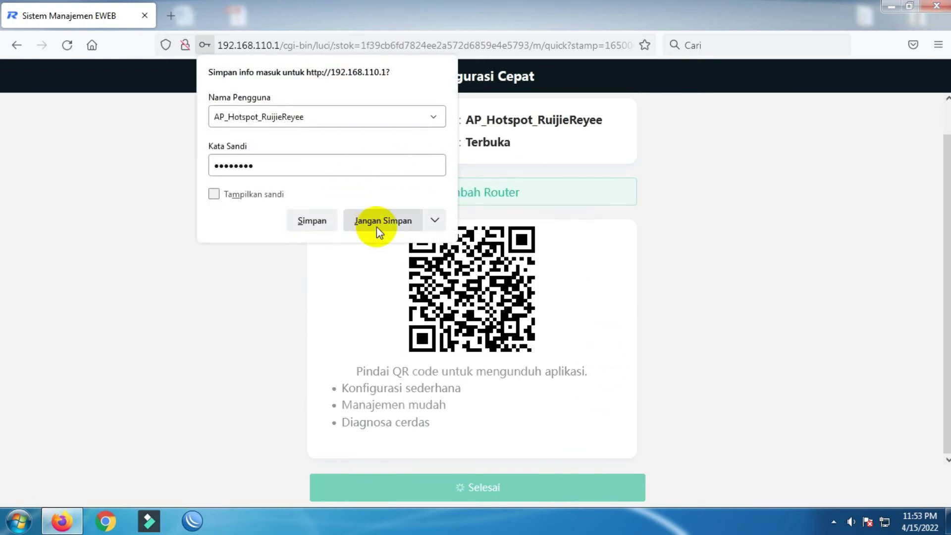
# - Decline Firefox's save-login prompt and finish the quick setup with Selesai
pyautogui.click(381, 222)
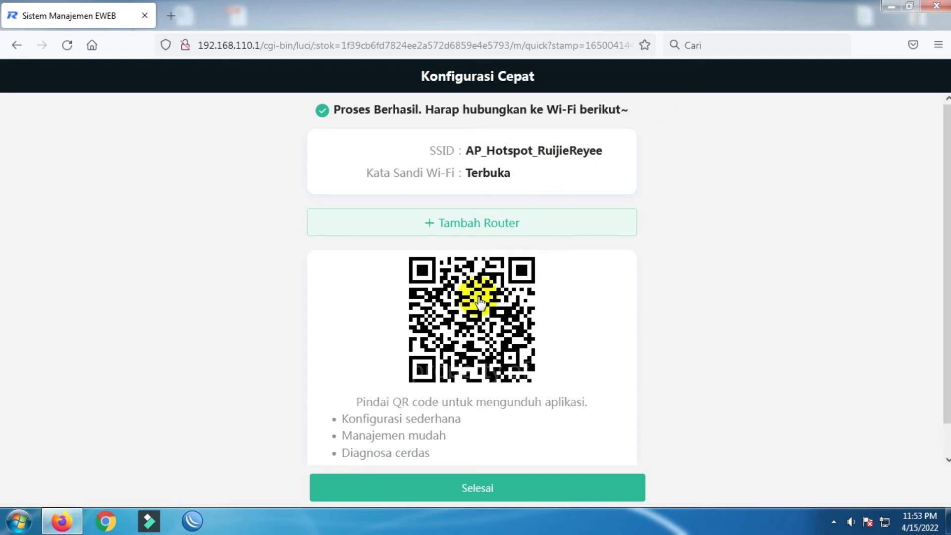
pyautogui.click(476, 489)
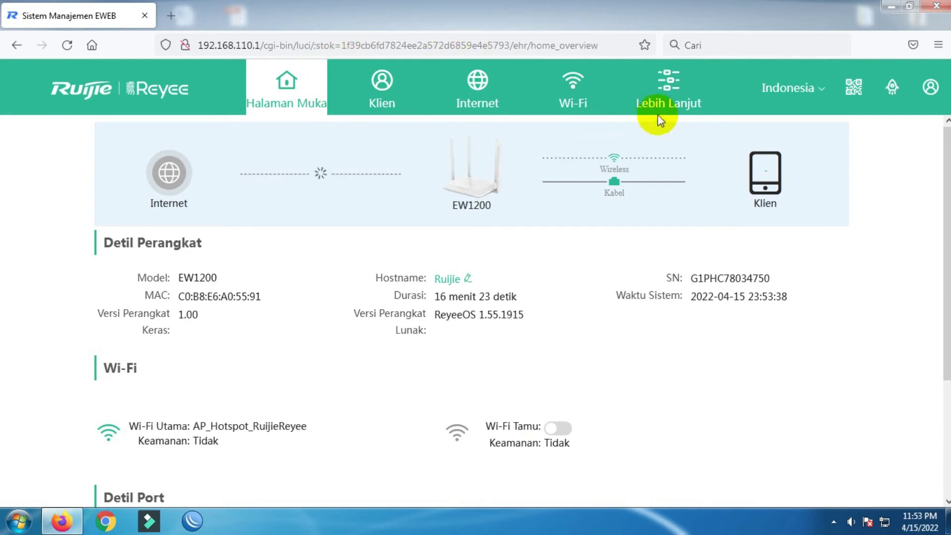
# - Change the LAN IP to 192.168.0.254 and switch off the DHCP server
pyautogui.click(668, 94)
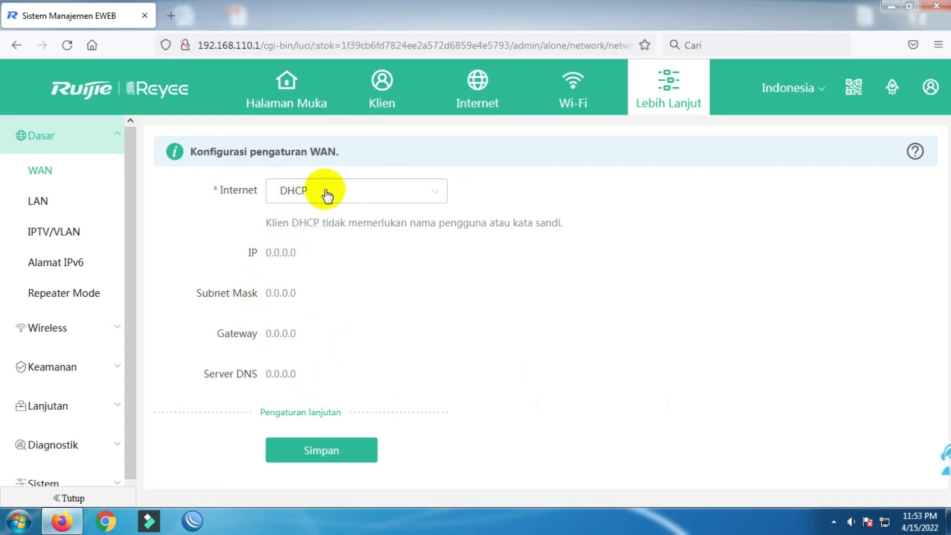
pyautogui.click(43, 206)
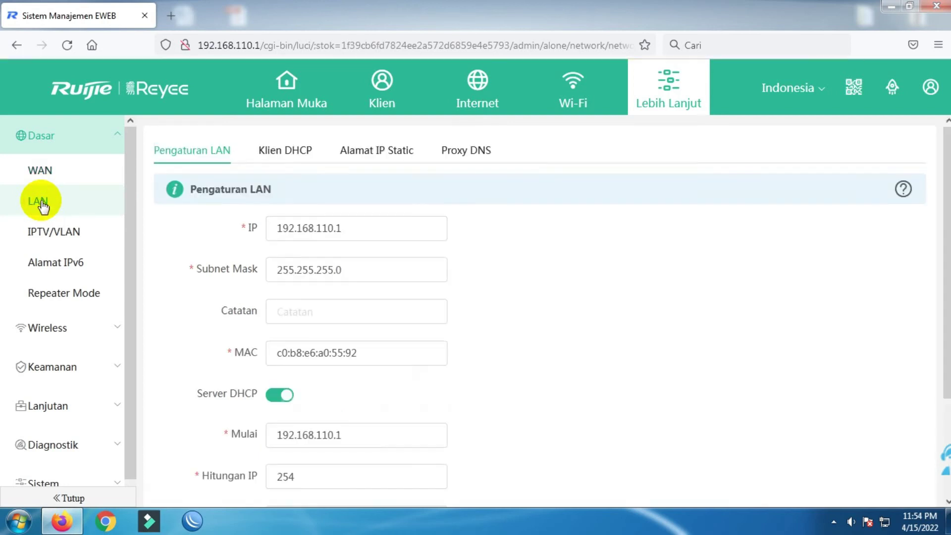
pyautogui.click(381, 228)
pyautogui.moveTo(387, 227); pyautogui.dragTo(319, 239)
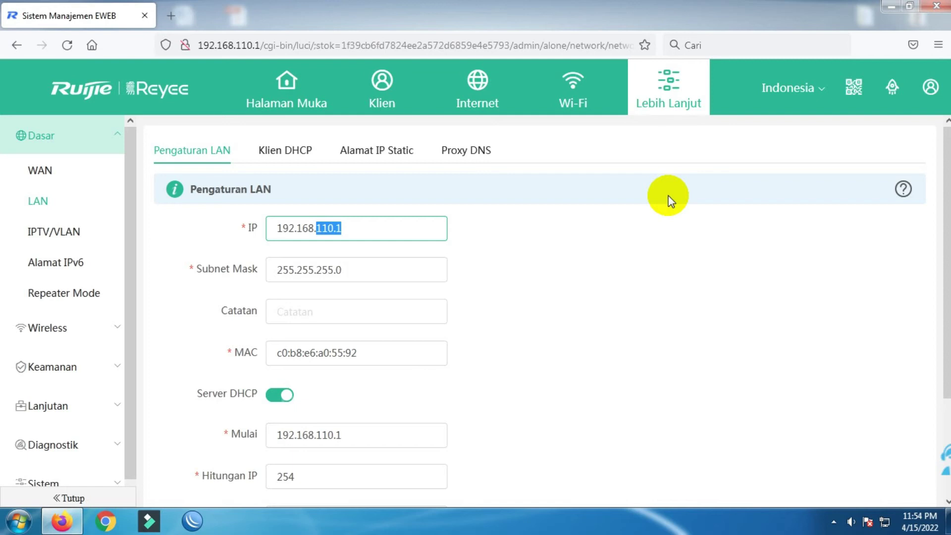
pyautogui.write('0')
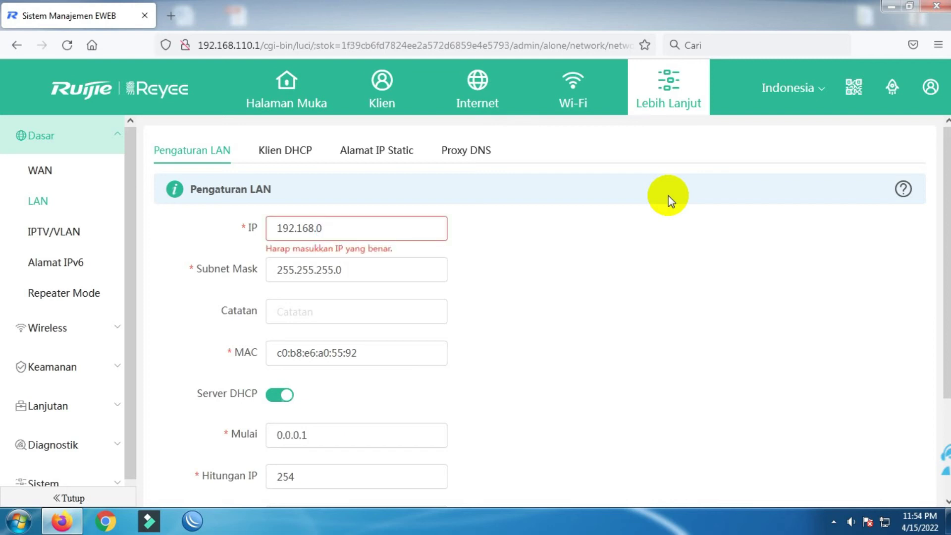
pyautogui.write('.25')
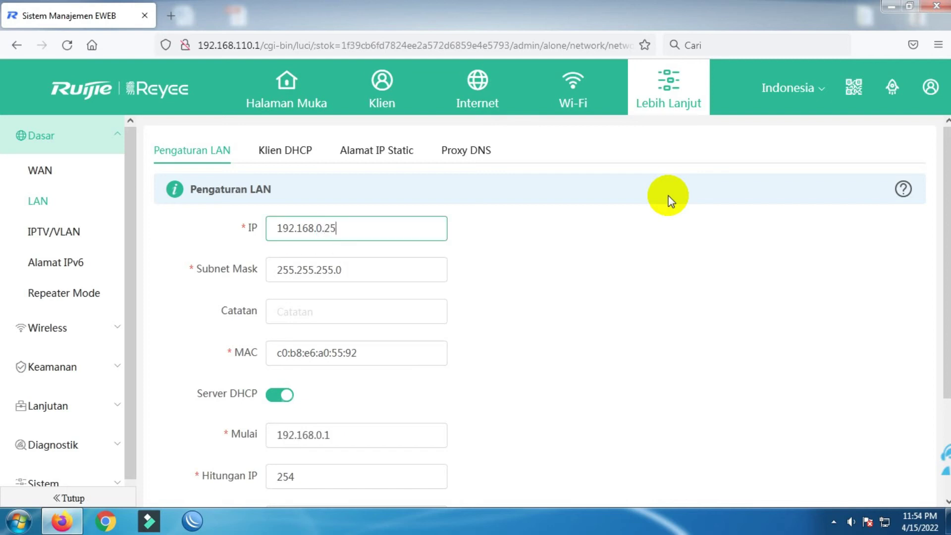
pyautogui.write('4')
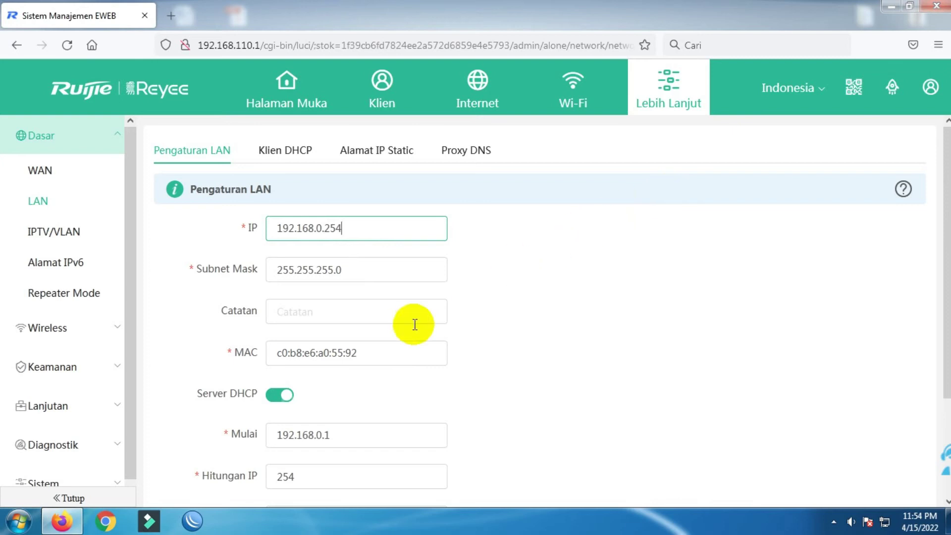
pyautogui.scroll(-2, 409, 341)
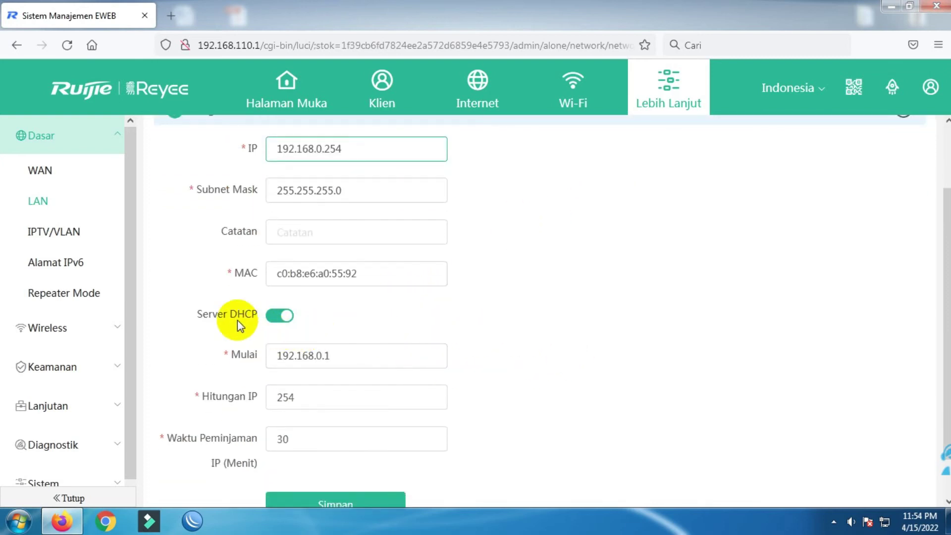
pyautogui.click(287, 320)
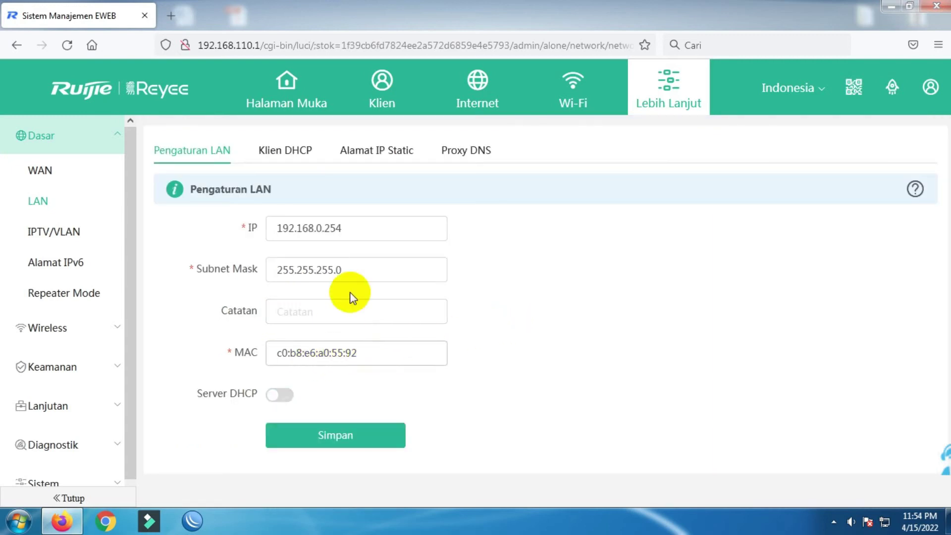
# - Copy the LAN MAC address into a new Notepad note, then save the LAN settings
pyautogui.moveTo(374, 353); pyautogui.dragTo(221, 352)
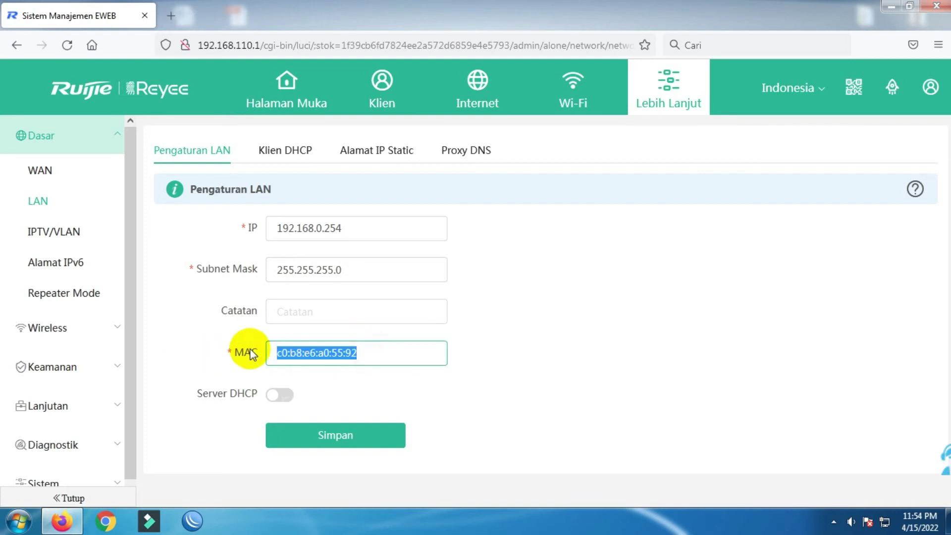
pyautogui.rightClick(311, 353)
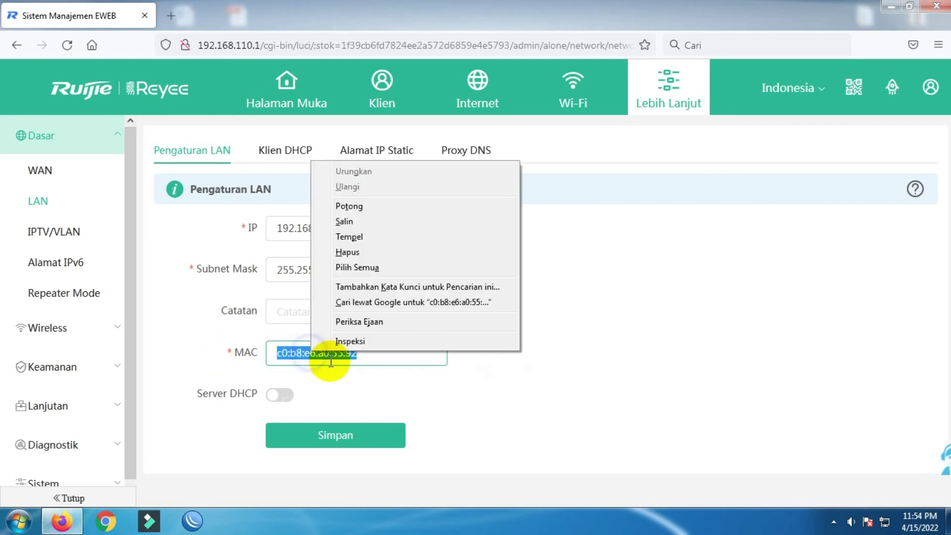
pyautogui.click(351, 223)
pyautogui.click(19, 520)
pyautogui.click(51, 275)
pyautogui.hotkey('ctrl', 'v')
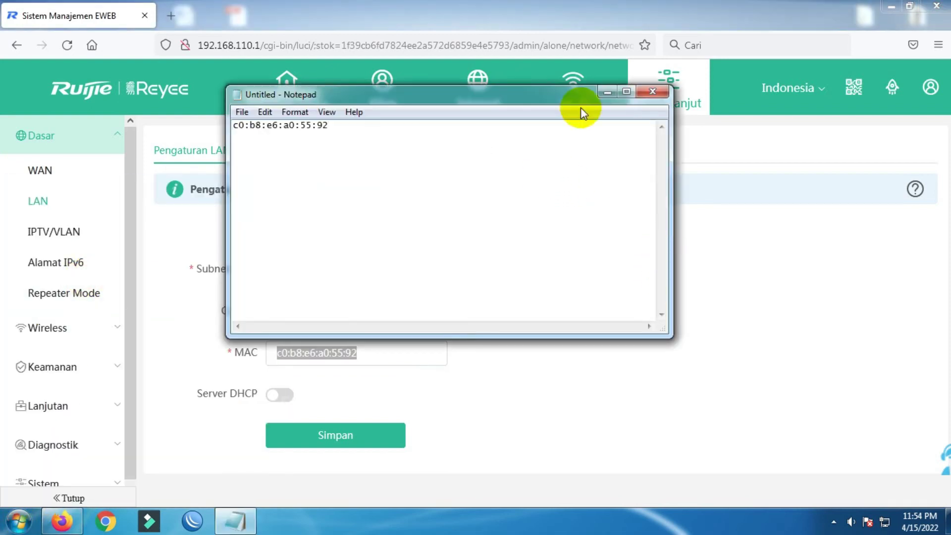
pyautogui.click(607, 93)
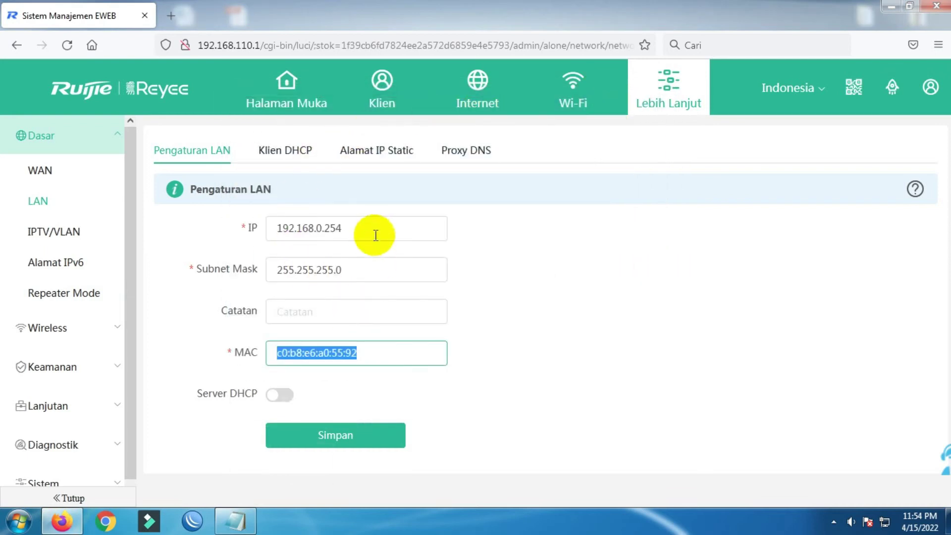
pyautogui.click(375, 229)
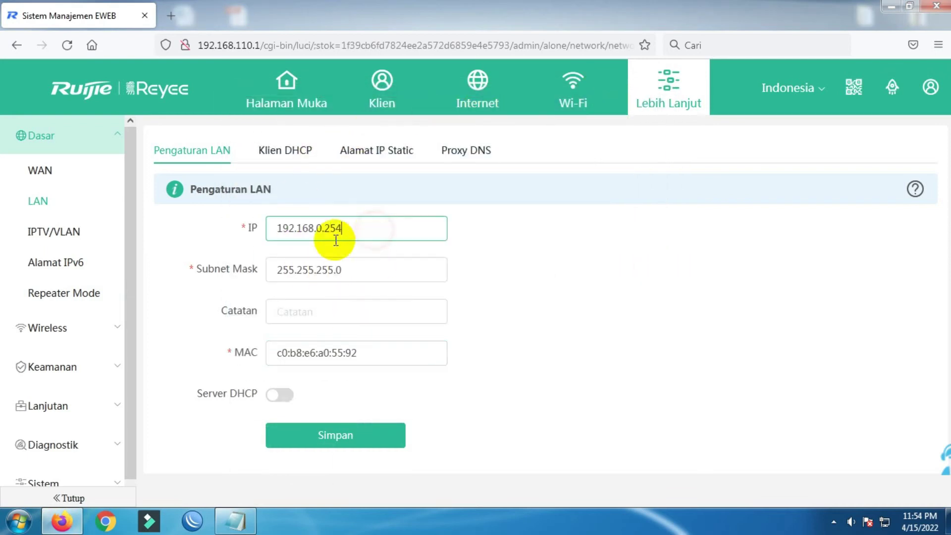
pyautogui.click(331, 438)
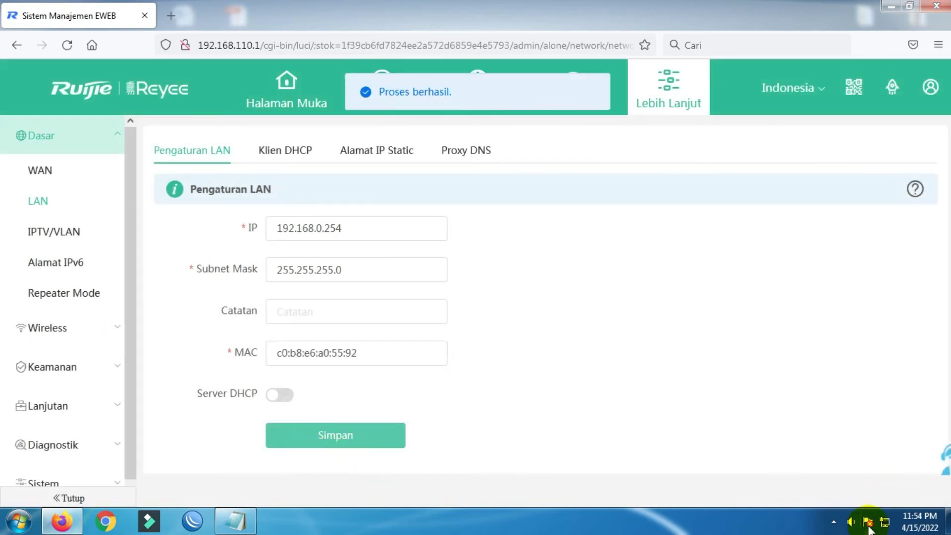
# - Open the IPv4 properties of Local Area Connection 2 from the Network and Sharing Center
pyautogui.rightClick(886, 523)
pyautogui.click(881, 512)
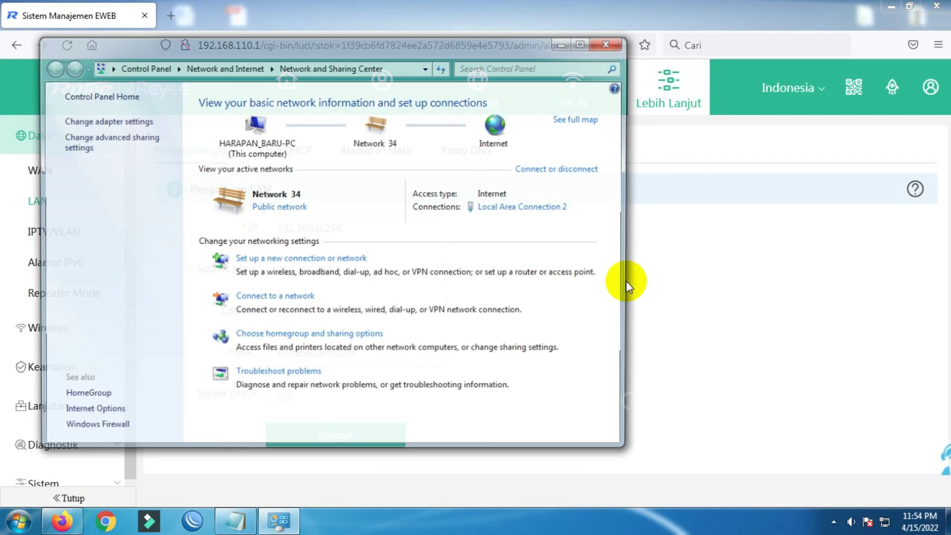
pyautogui.click(526, 207)
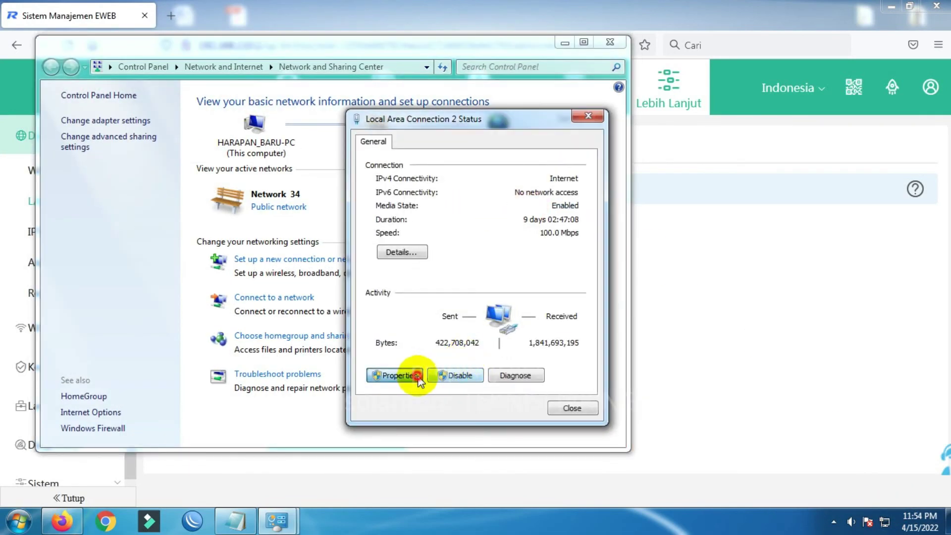
pyautogui.click(404, 374)
pyautogui.doubleClick(516, 292)
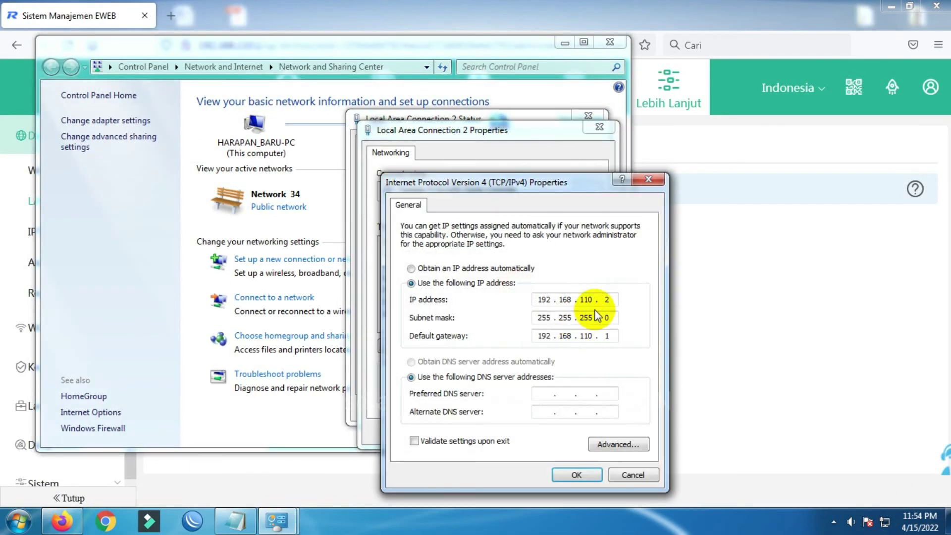
# - Change the IP to 192.168.0.2 and gateway to 192.168.0.1, confirm, and close the network window
pyautogui.moveTo(591, 299); pyautogui.dragTo(523, 304)
pyautogui.write('0')
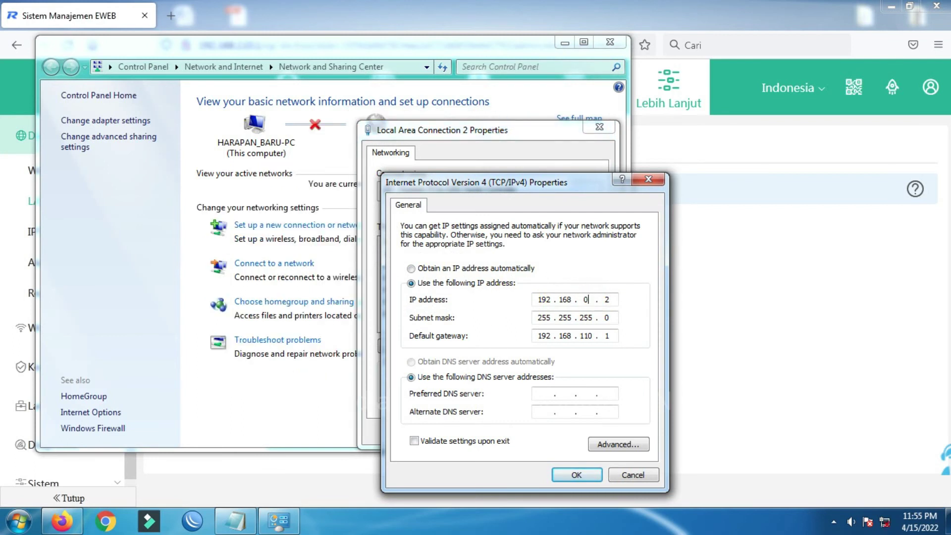
pyautogui.moveTo(597, 339); pyautogui.dragTo(496, 329)
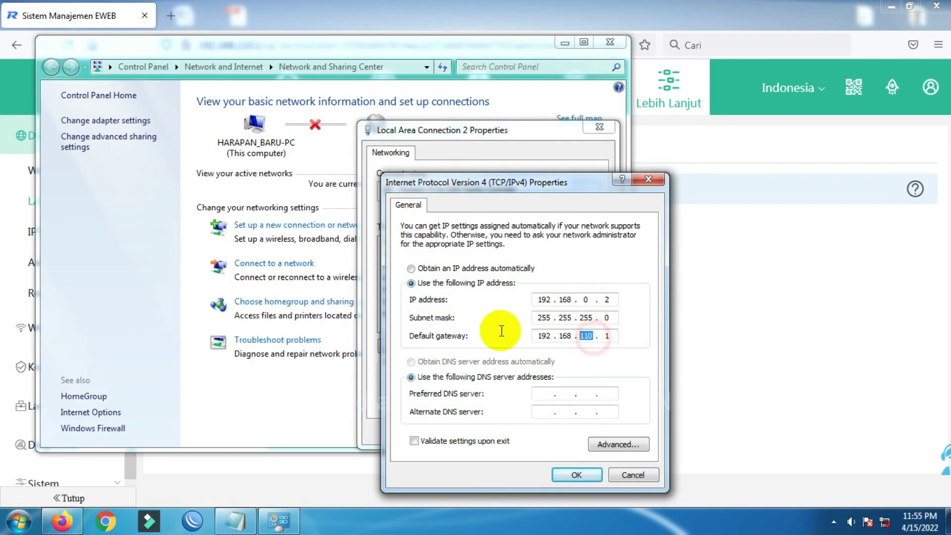
pyautogui.write('0')
pyautogui.click(575, 475)
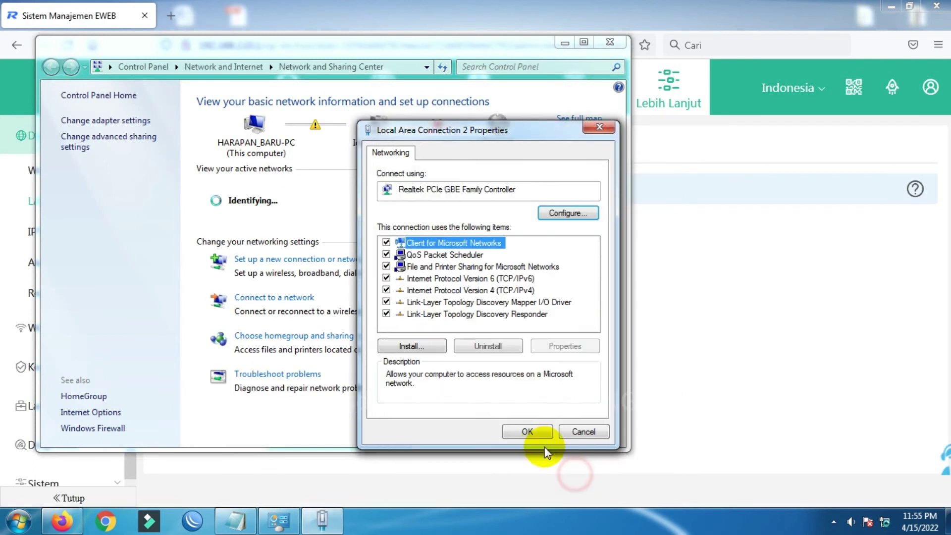
pyautogui.click(532, 430)
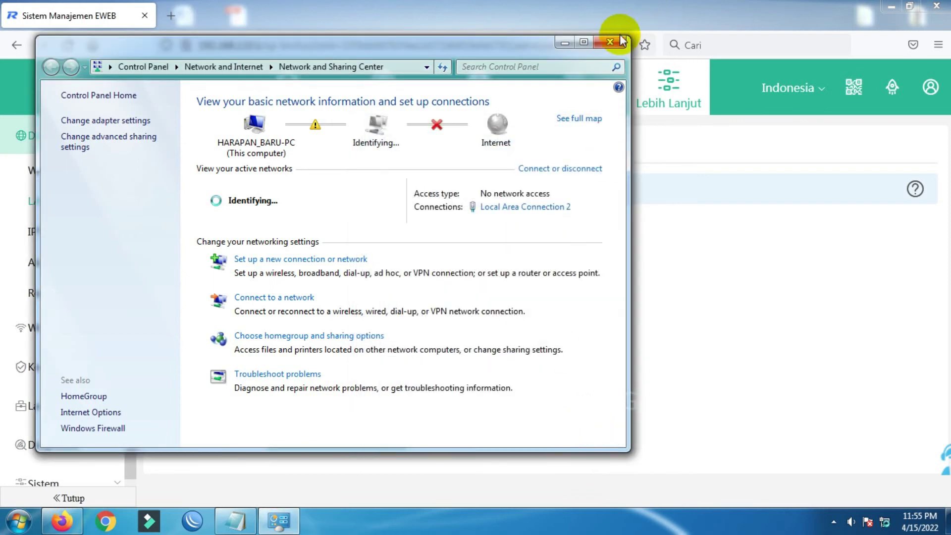
pyautogui.click(611, 42)
# - Point Firefox at 192.168.0.254 to load the Ruijie AP's page
pyautogui.click(558, 43)
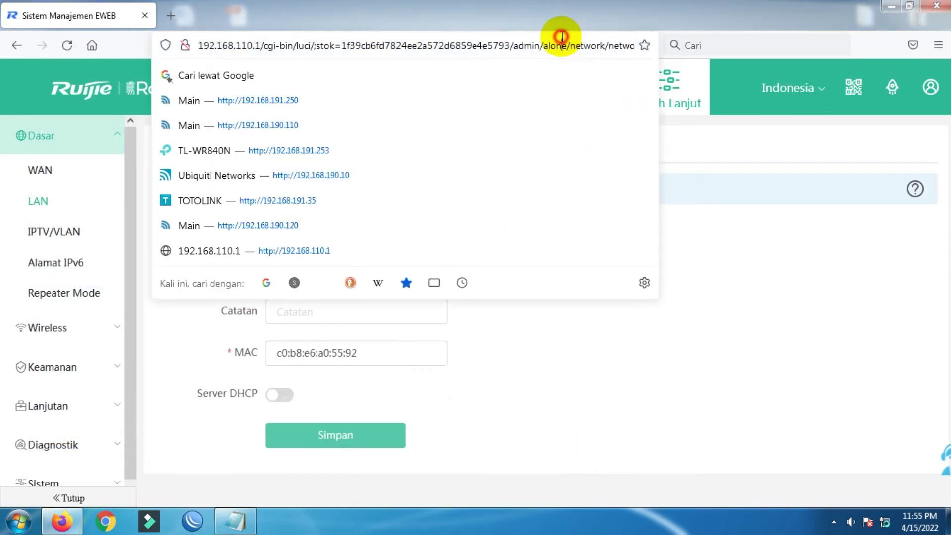
pyautogui.click(240, 45)
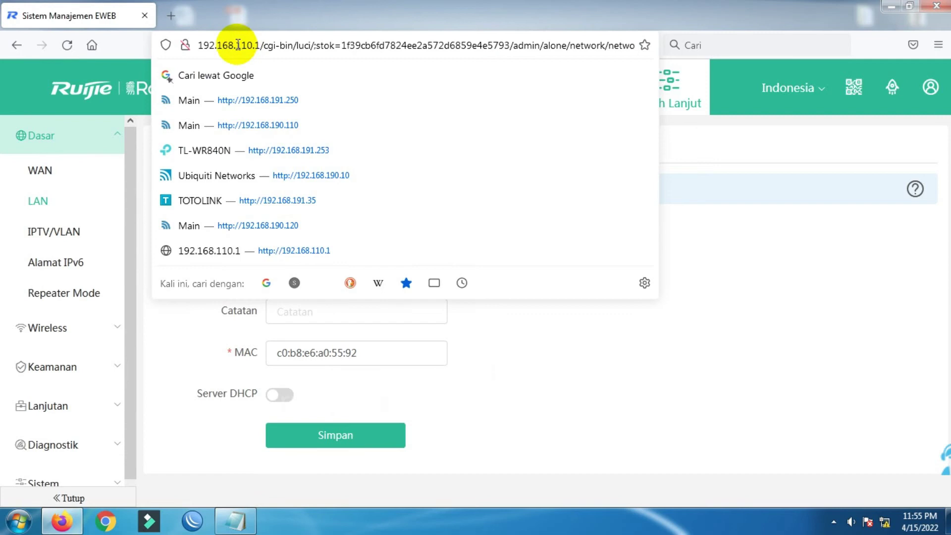
pyautogui.moveTo(237, 45); pyautogui.dragTo(848, 42)
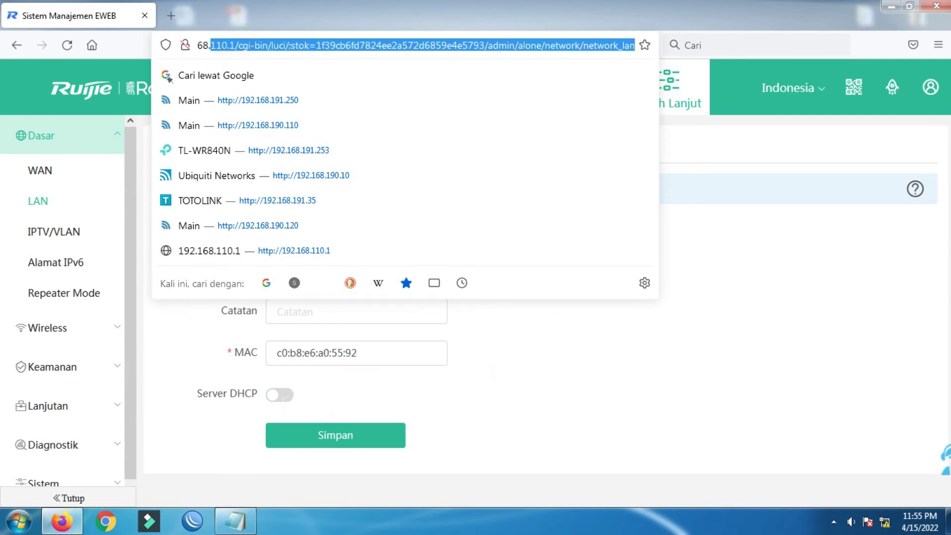
pyautogui.press('BackSpace')
pyautogui.write('0.')
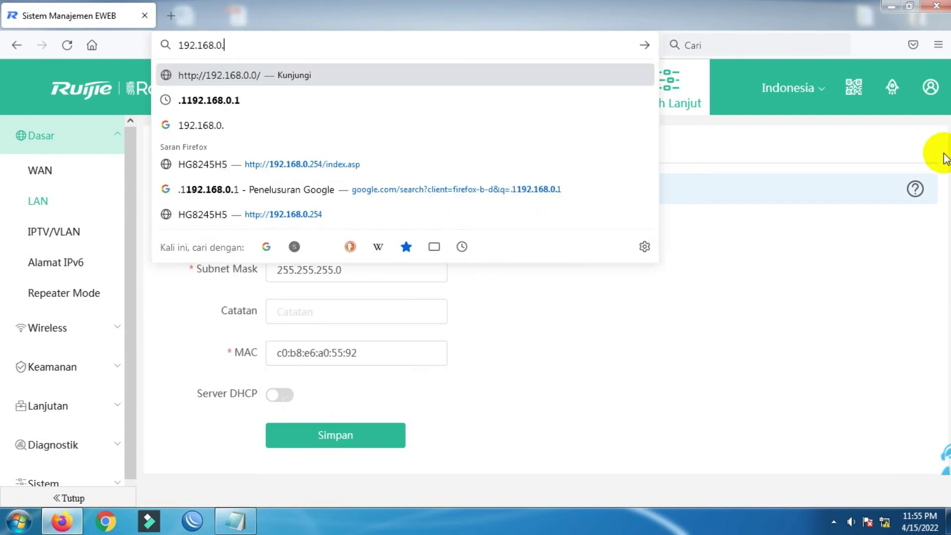
pyautogui.write('254')
pyautogui.press('Return')
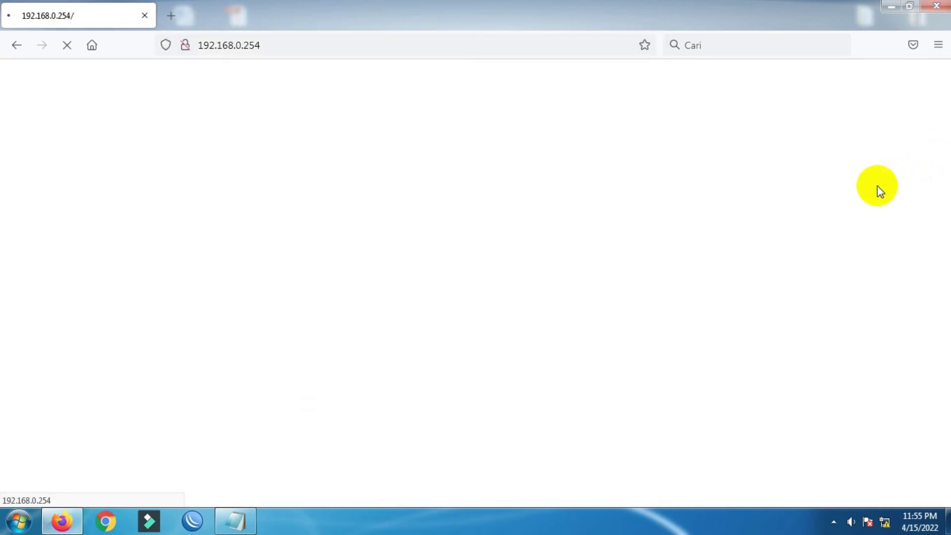
# - Run a continuous ping 192.168.0.254 -t in a command prompt, then minimize it
pyautogui.click(15, 520)
pyautogui.write('cmd')
pyautogui.press('Return')
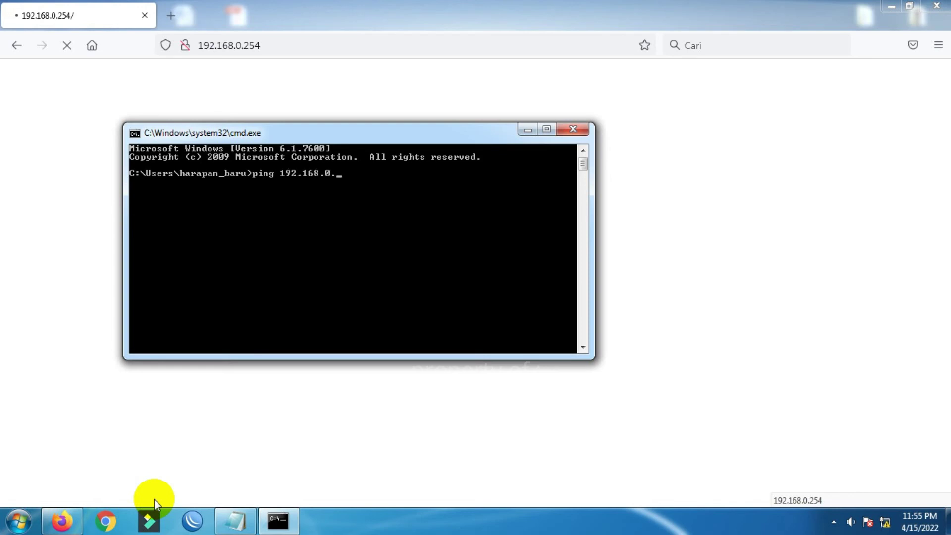
pyautogui.write('ping 192.168.0.254 -t')
pyautogui.press('Return')
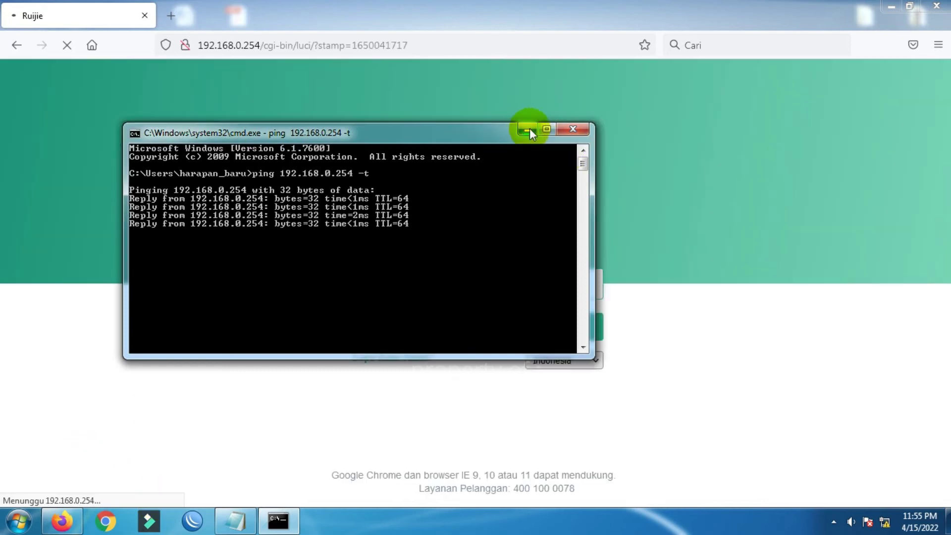
pyautogui.click(528, 129)
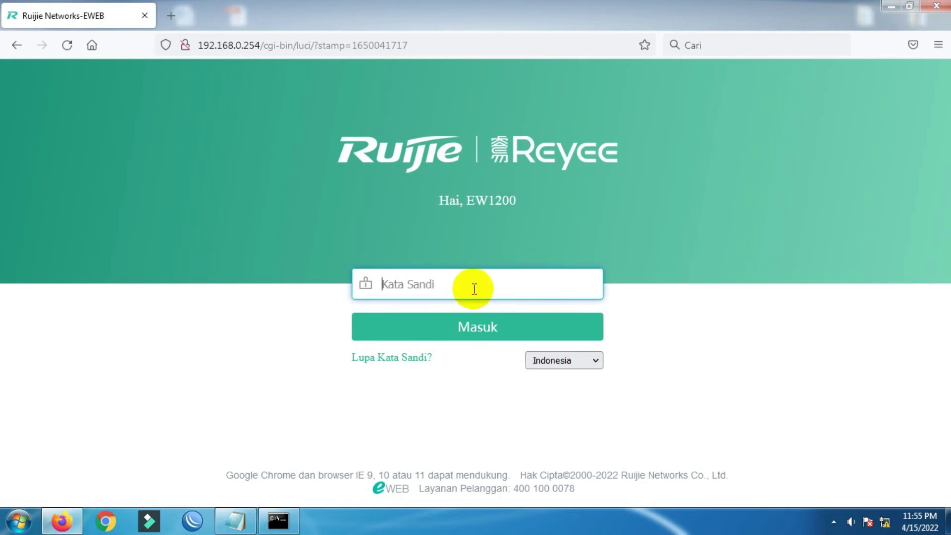
# - Log in to the Ruijie EW1200 web interface with the router password, decline saving it, and close Firefox
pyautogui.write('ad')
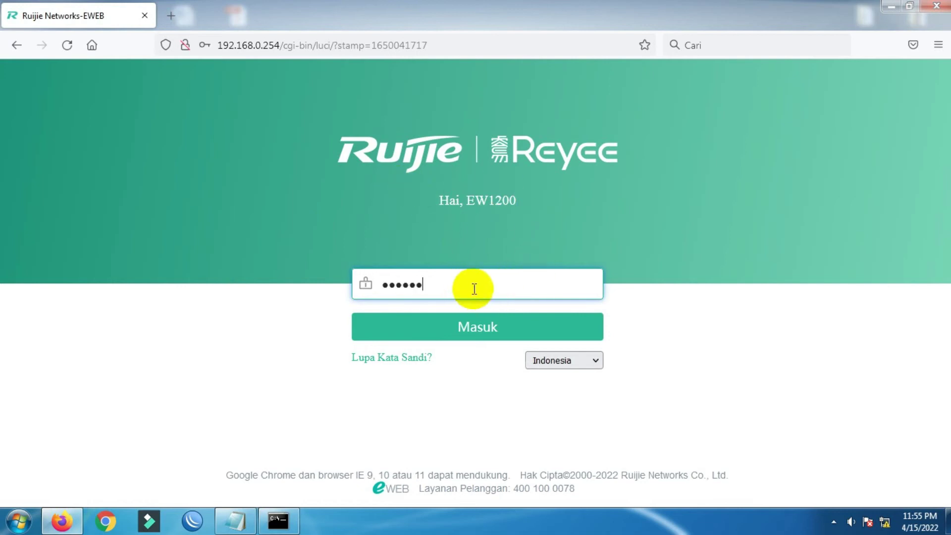
pyautogui.click(483, 332)
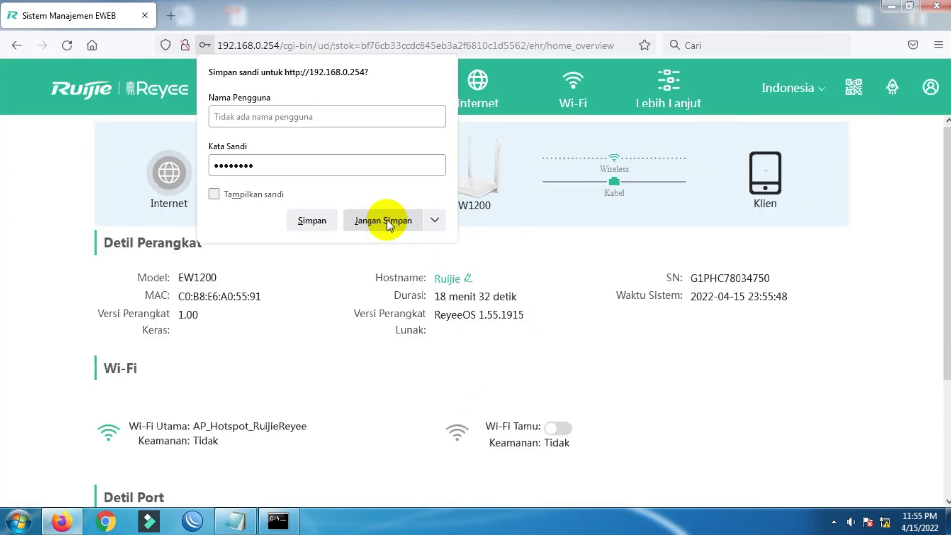
pyautogui.click(388, 223)
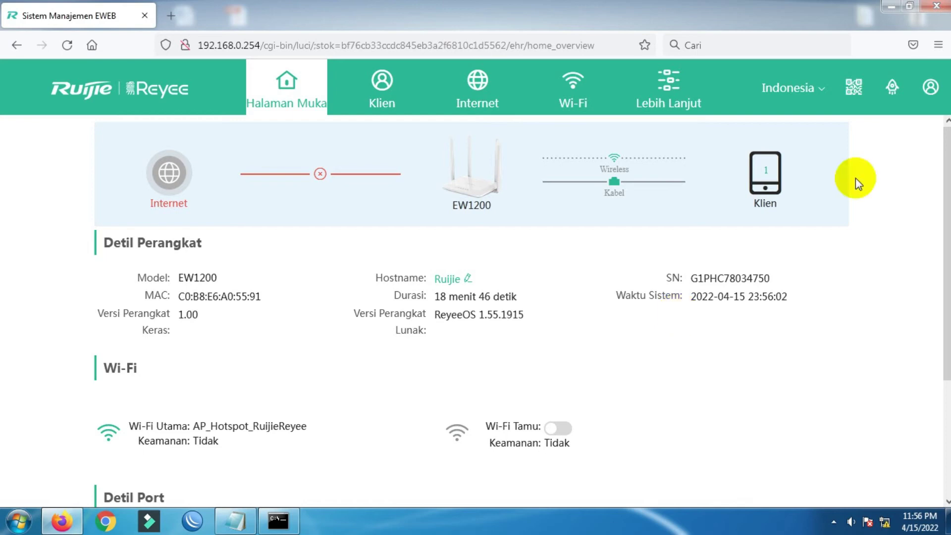
pyautogui.click(938, 7)
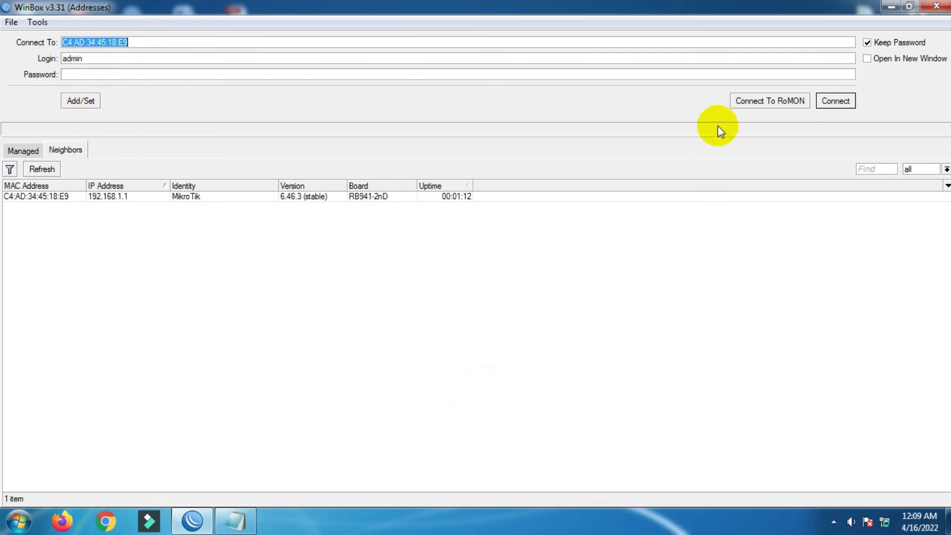
# - Connect WinBox to the MikroTik and open wlan1's settings from the Interfaces list
pyautogui.click(835, 101)
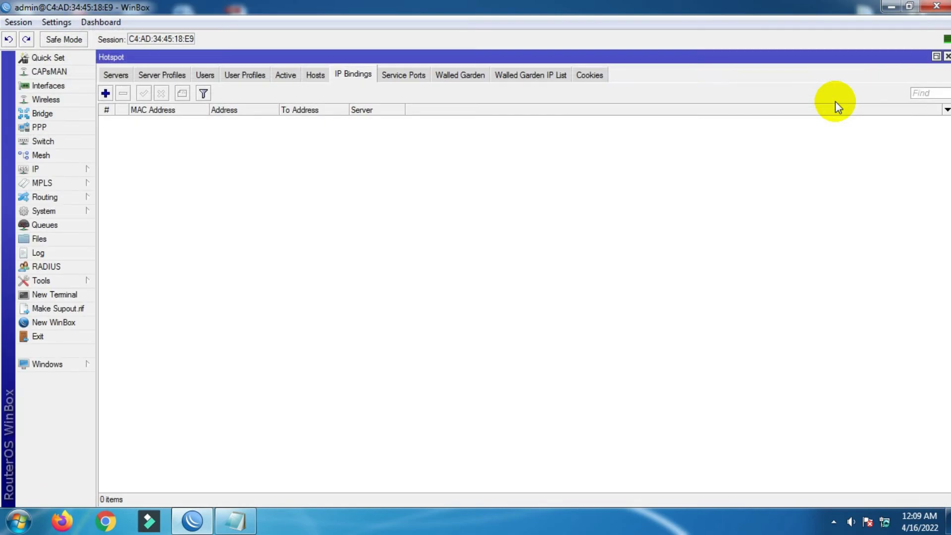
pyautogui.click(947, 56)
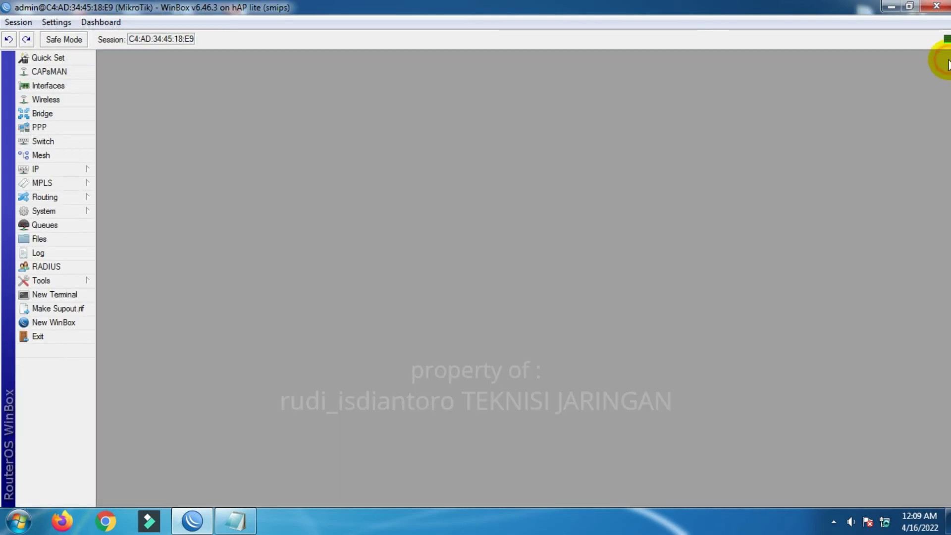
pyautogui.click(36, 85)
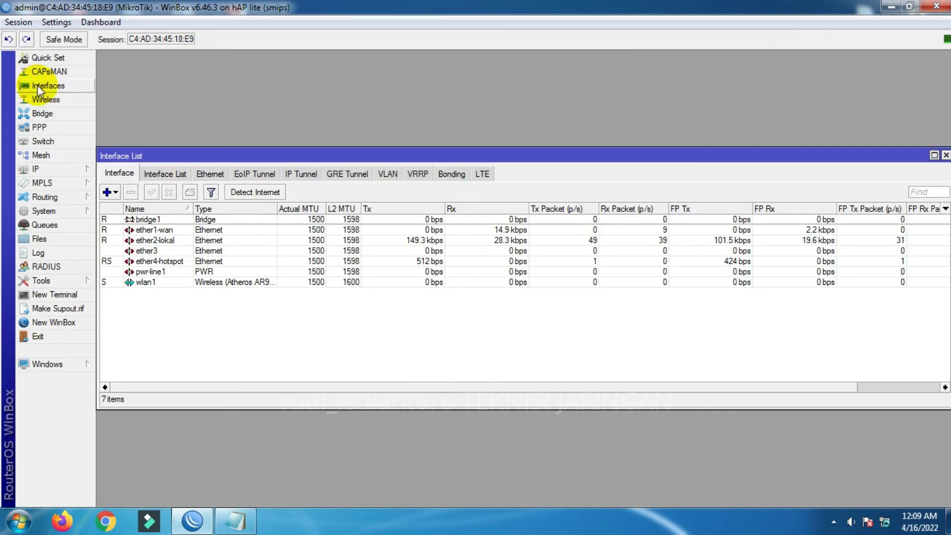
pyautogui.doubleClick(146, 282)
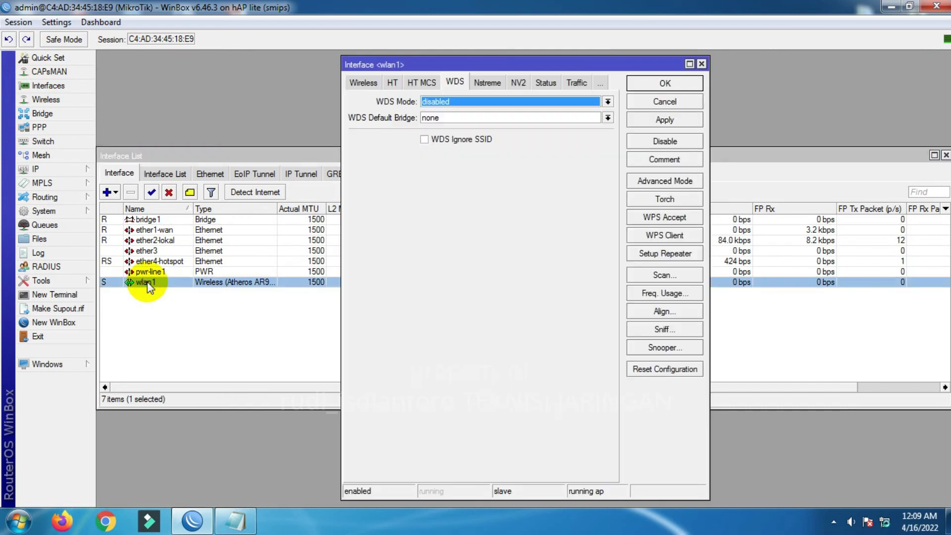
# - Set wlan1's WDS mode to dynamic with default bridge bridge1, apply, and close the interface list
pyautogui.click(436, 102)
pyautogui.click(439, 122)
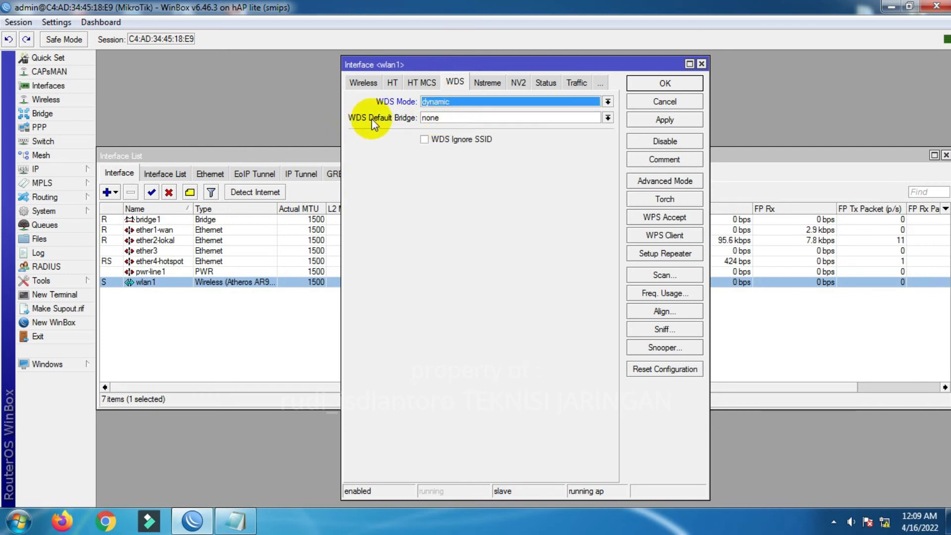
pyautogui.click(461, 118)
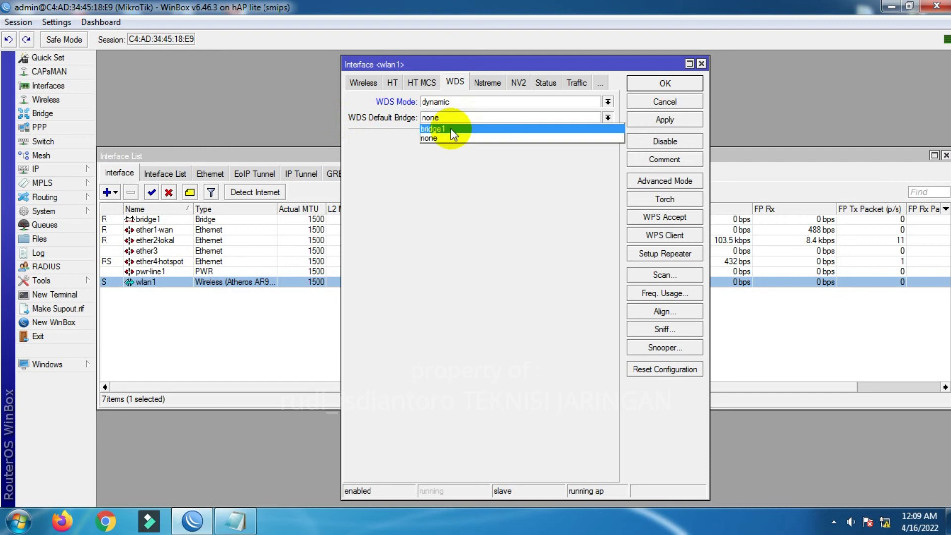
pyautogui.click(452, 130)
pyautogui.click(645, 124)
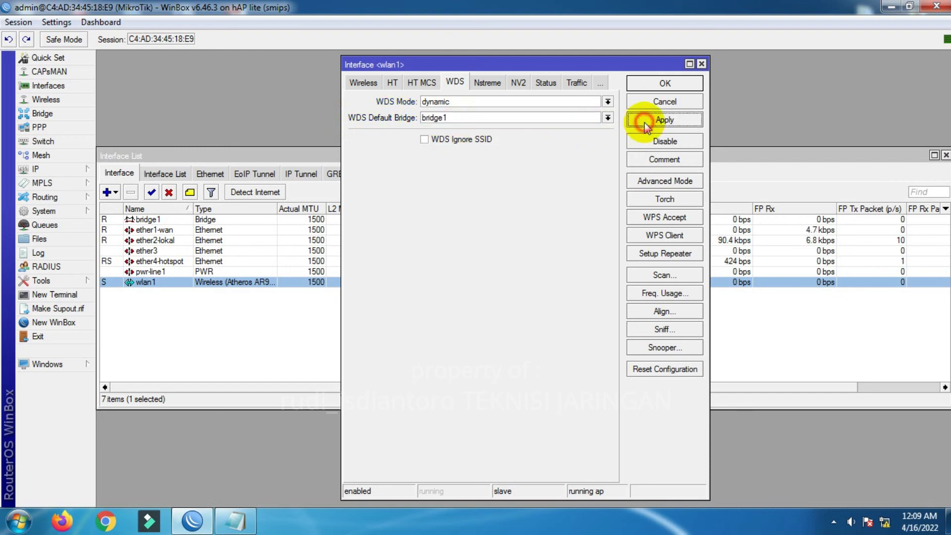
pyautogui.click(665, 82)
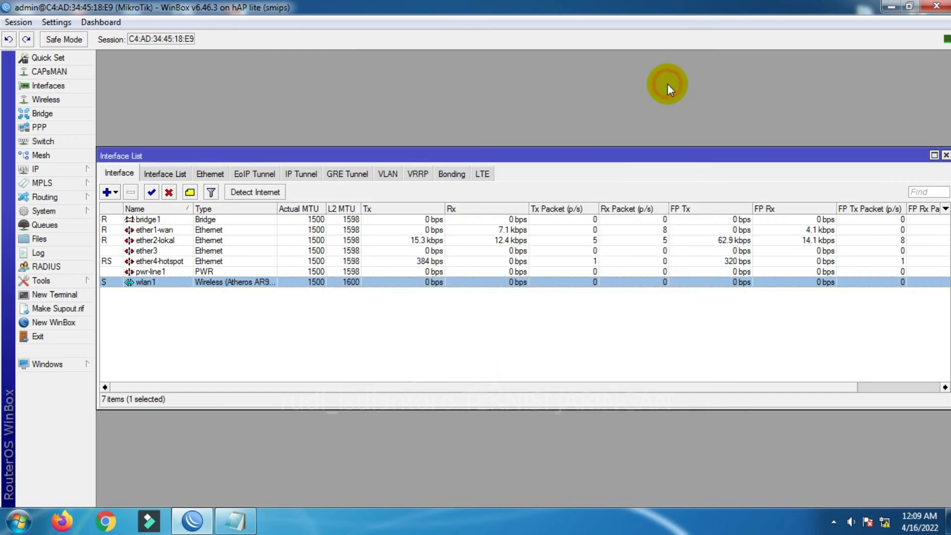
pyautogui.click(945, 156)
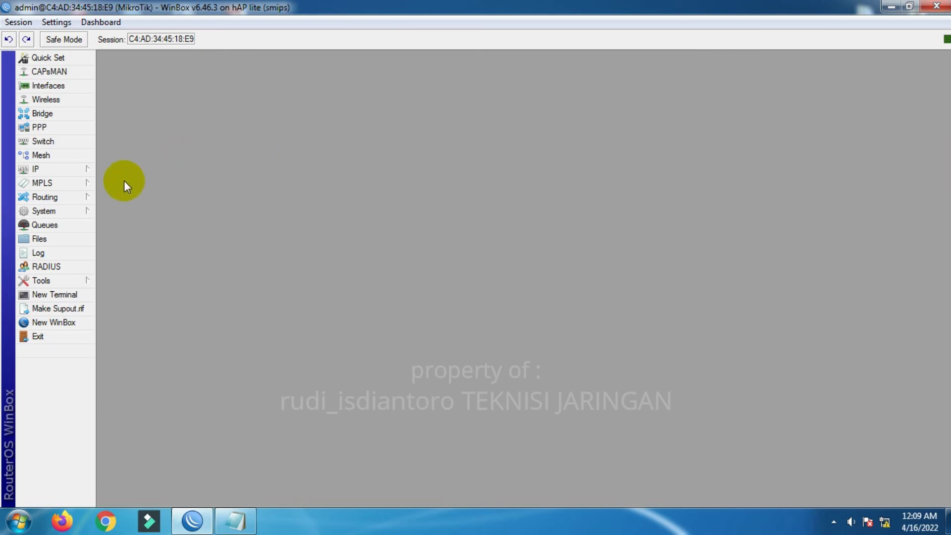
# - Start a new hotspot IP binding and paste the AP's MAC C0:B8:E6:A0:55:92 from the notes
pyautogui.click(74, 171)
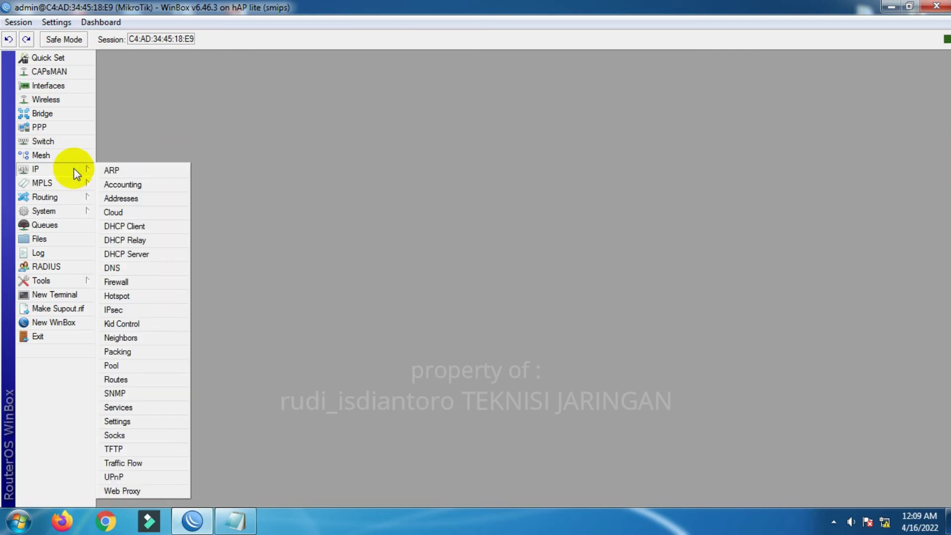
pyautogui.click(122, 295)
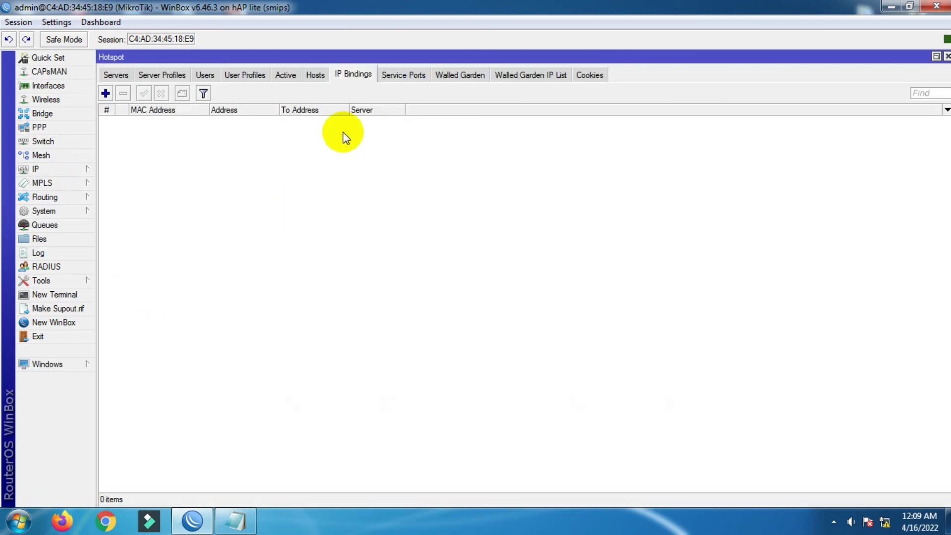
pyautogui.click(105, 94)
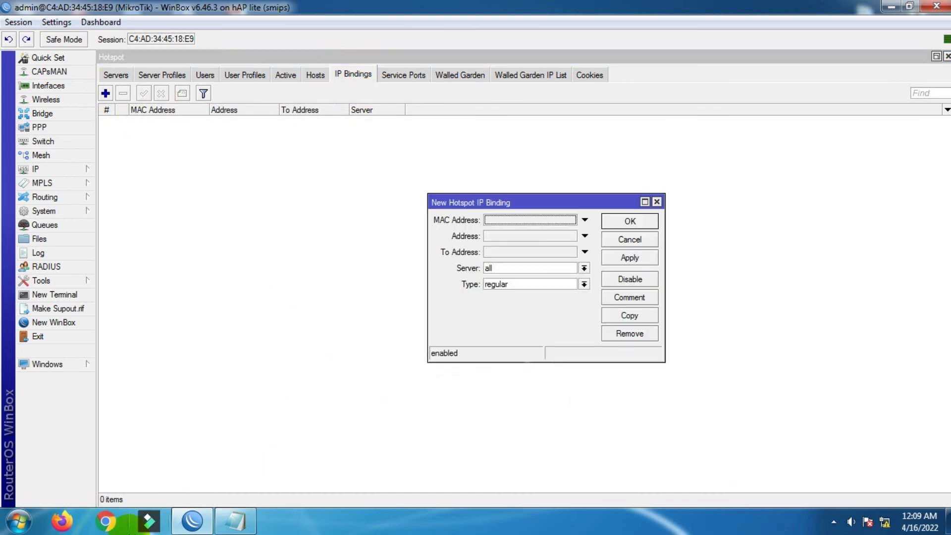
pyautogui.click(235, 521)
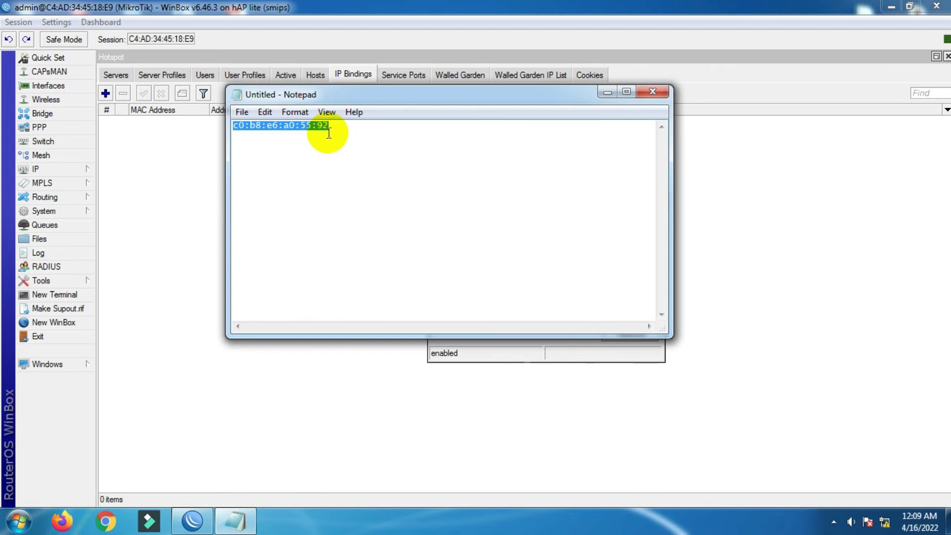
pyautogui.rightClick(308, 125)
pyautogui.click(361, 172)
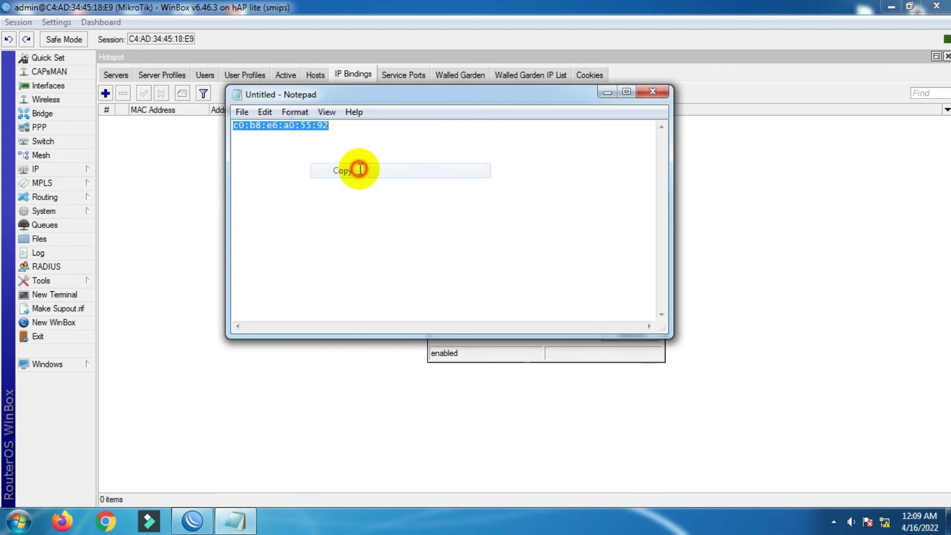
pyautogui.click(602, 93)
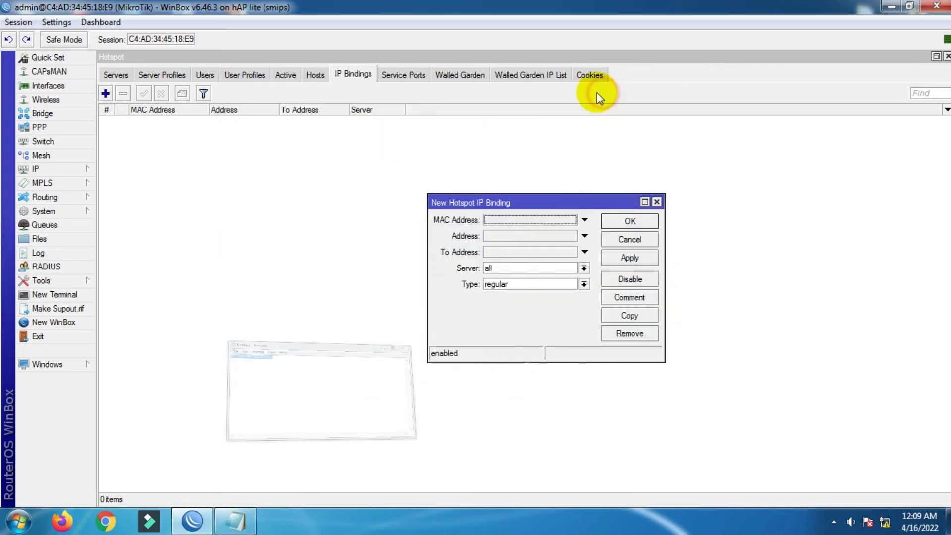
pyautogui.doubleClick(507, 219)
pyautogui.hotkey('ctrl', 'v')
# - Set Address and To Address to 192.168.0.254, server hotspot1, and type bypassed
pyautogui.click(498, 236)
pyautogui.write('192.1')
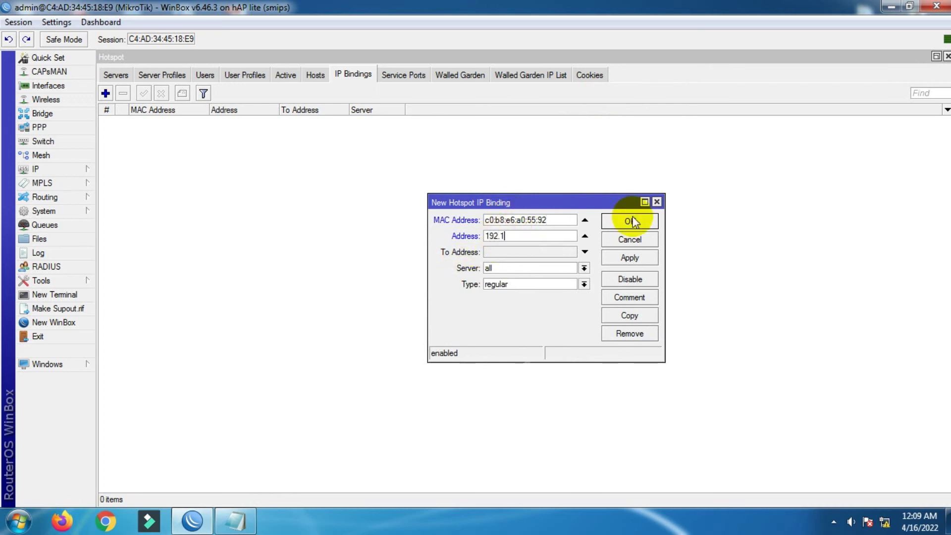
pyautogui.write('68.0.254')
pyautogui.click(585, 251)
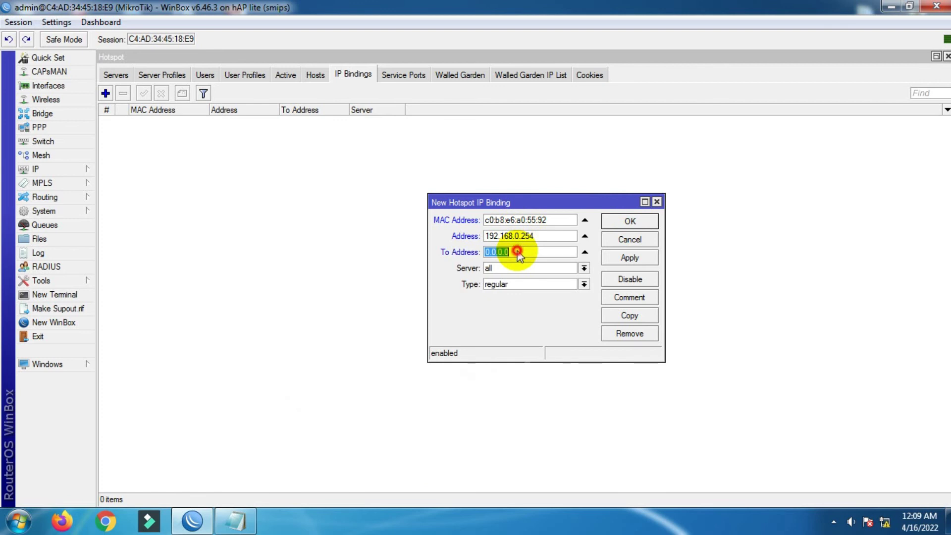
pyautogui.write('192')
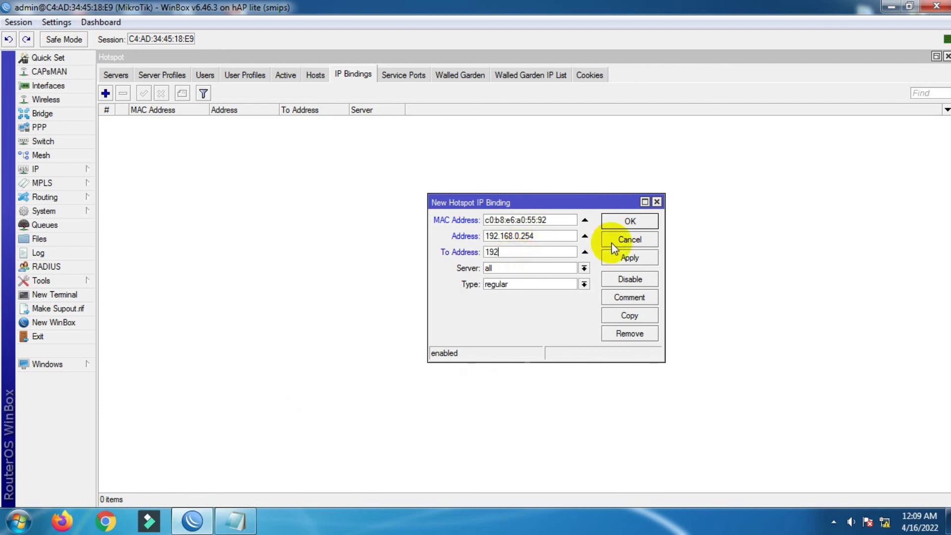
pyautogui.write('.168.0.254')
pyautogui.click(525, 268)
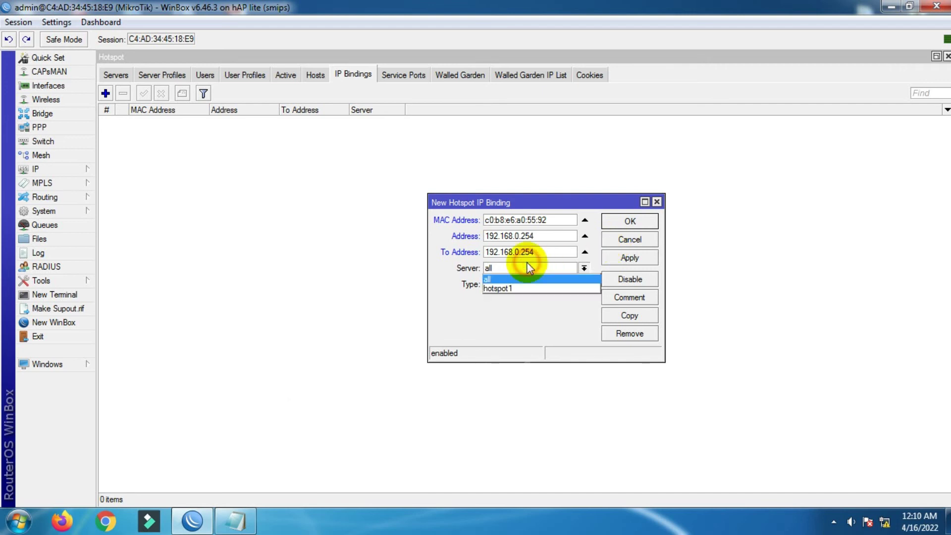
pyautogui.click(520, 291)
pyautogui.click(498, 285)
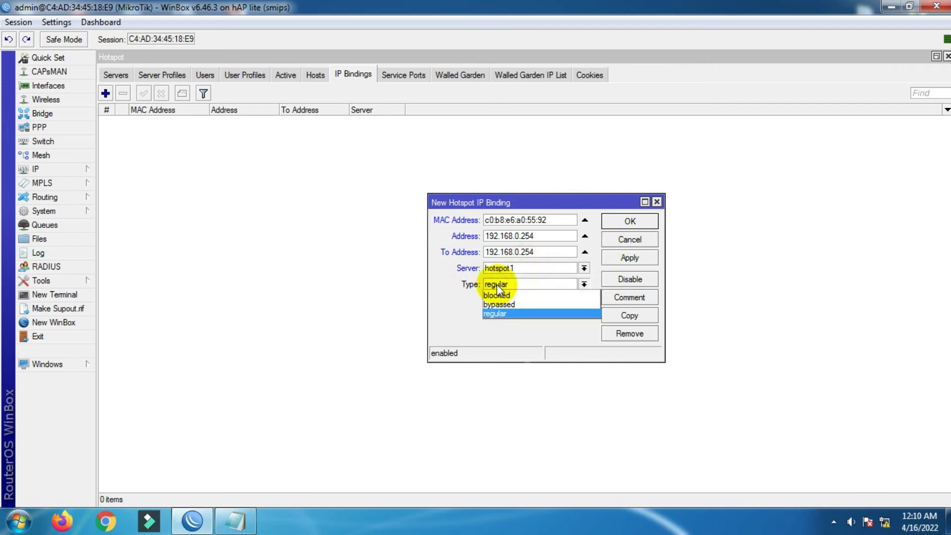
pyautogui.click(501, 304)
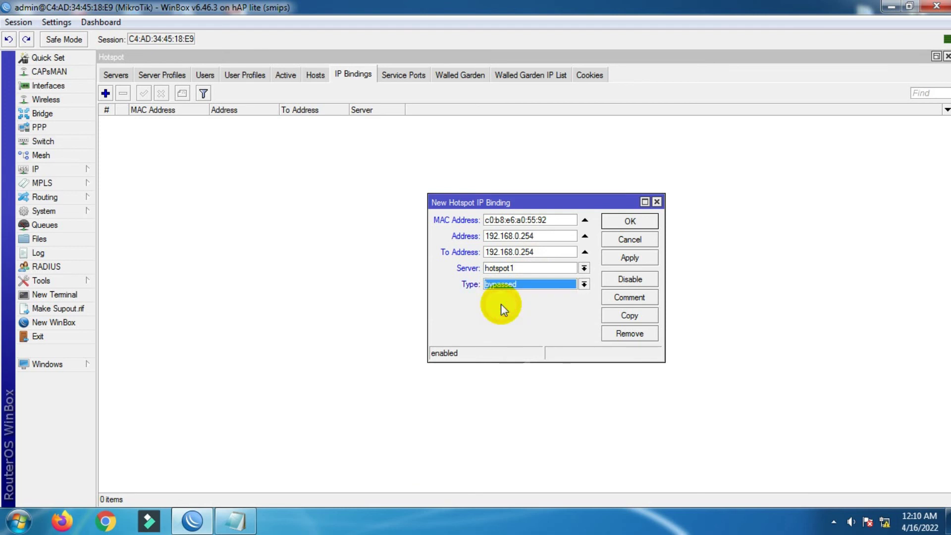
# - Apply the binding, comment it ap_ruidjiereyee1200, save it, and close the Hotspot window
pyautogui.click(622, 257)
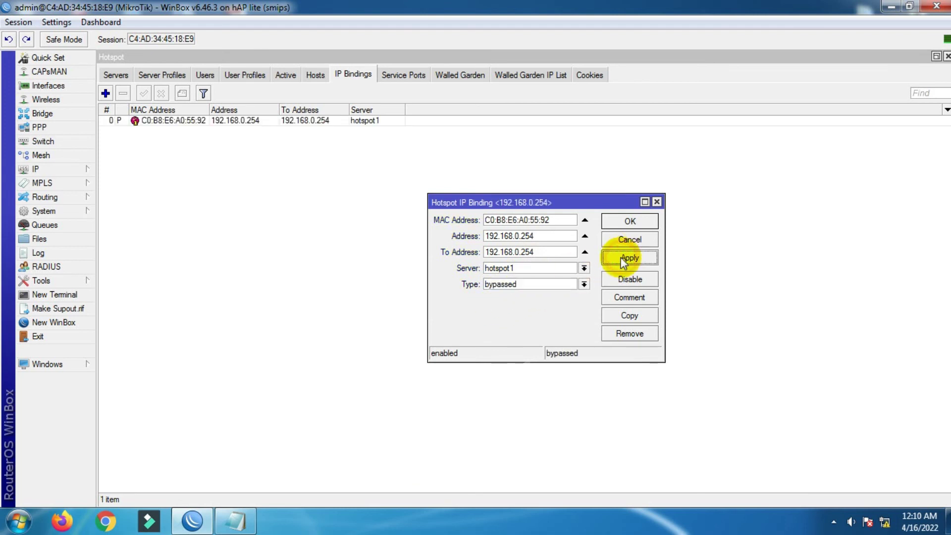
pyautogui.click(637, 298)
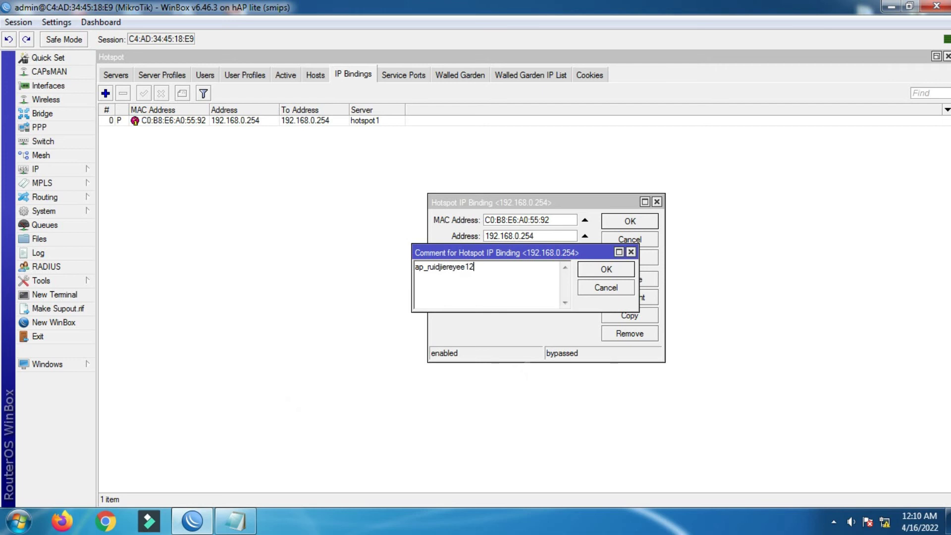
pyautogui.click(610, 270)
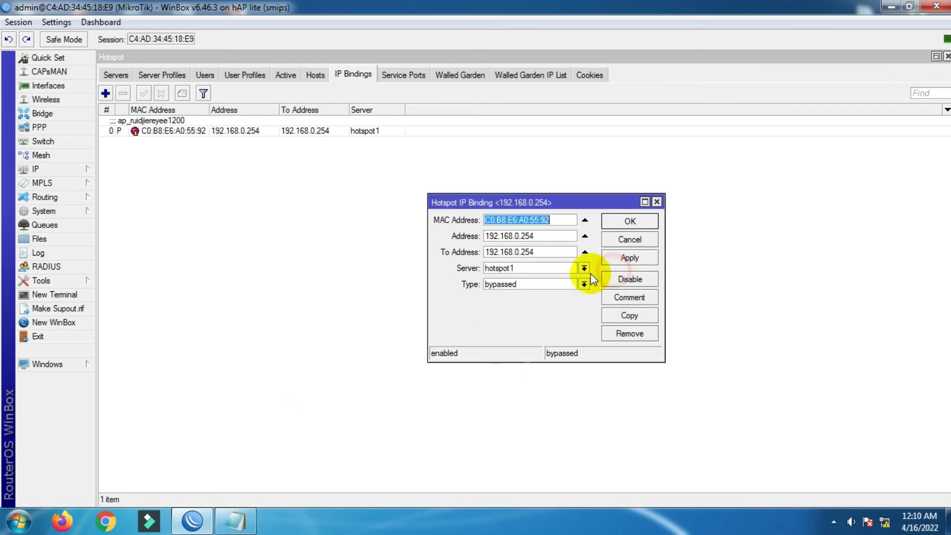
pyautogui.click(629, 222)
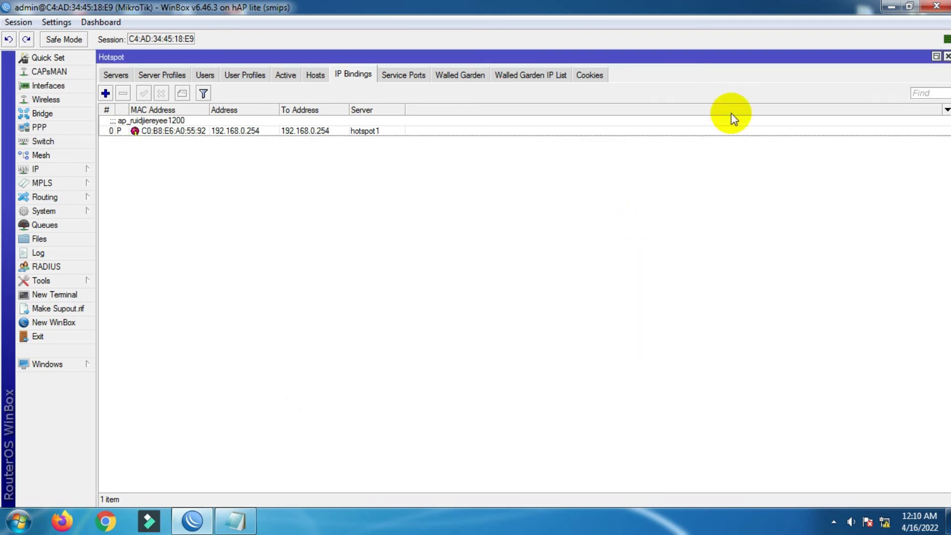
pyautogui.click(947, 57)
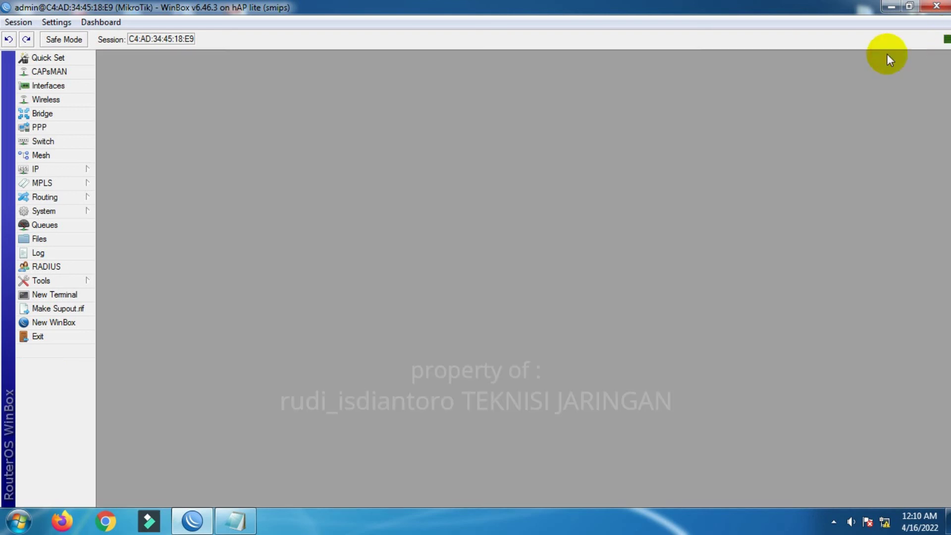
# - Ping 192.168.0.254 from a new WinBox terminal, fixing a typo in the address
pyautogui.click(67, 295)
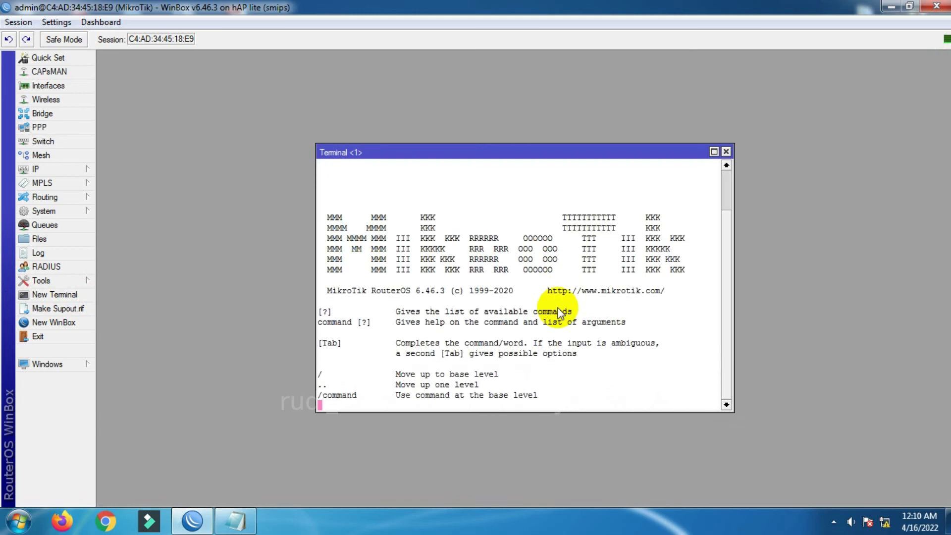
pyautogui.write('ping ')
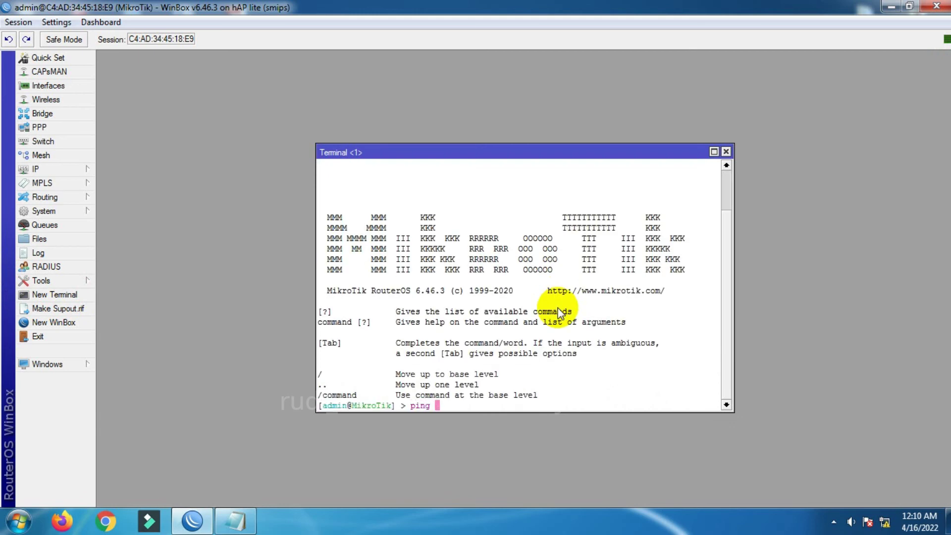
pyautogui.write('192.1680.')
pyautogui.press('BackSpace')
pyautogui.press('BackSpace')
pyautogui.write('8.0.254')
pyautogui.press('Return')
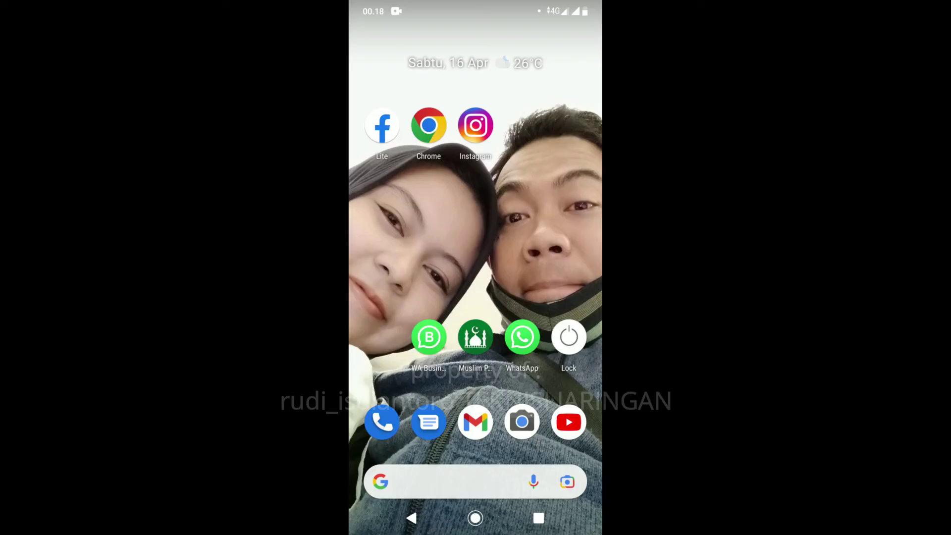
# - On the phone, open Wi-Fi from quick settings and connect to AP_Hotspot_Mikrotik
pyautogui.moveTo(475, 5); pyautogui.dragTo(475, 178)
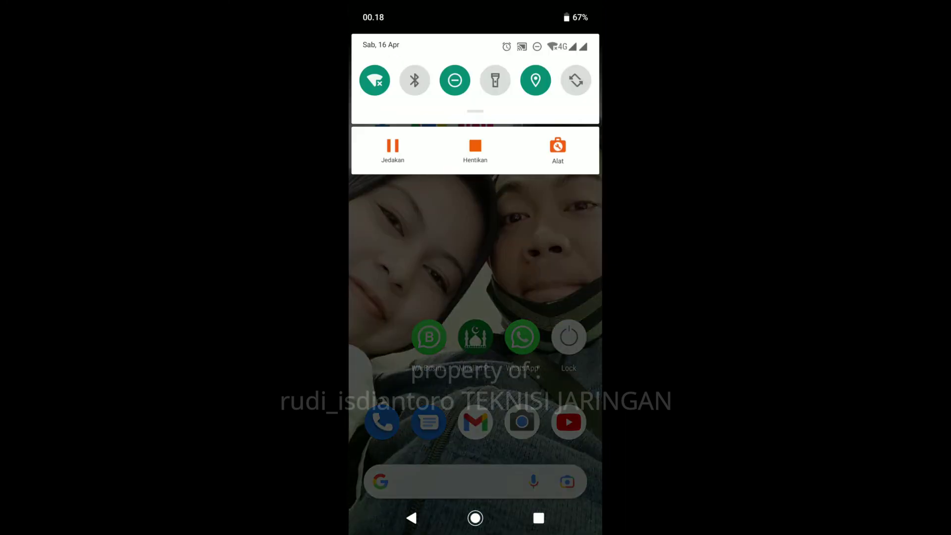
pyautogui.moveTo(475, 114); pyautogui.dragTo(475, 397)
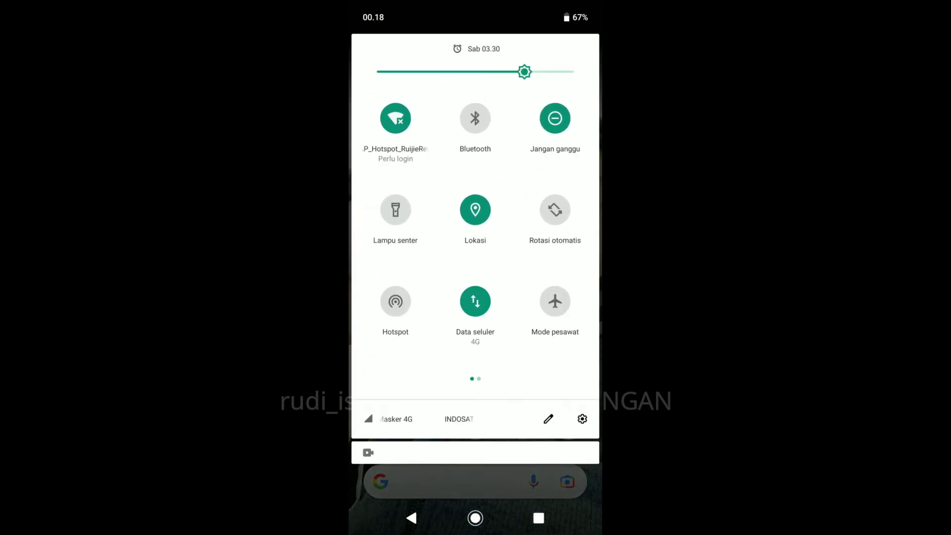
pyautogui.click(395, 118)
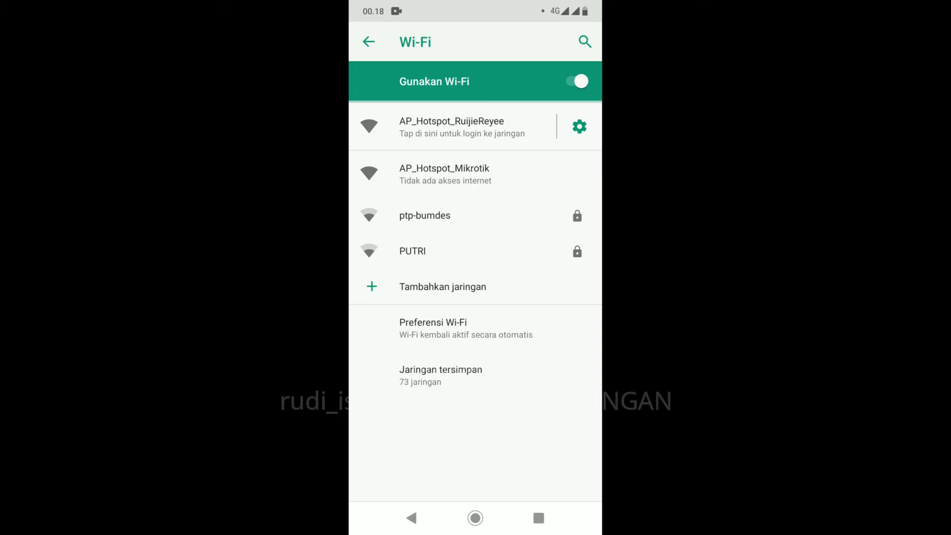
pyautogui.click(525, 174)
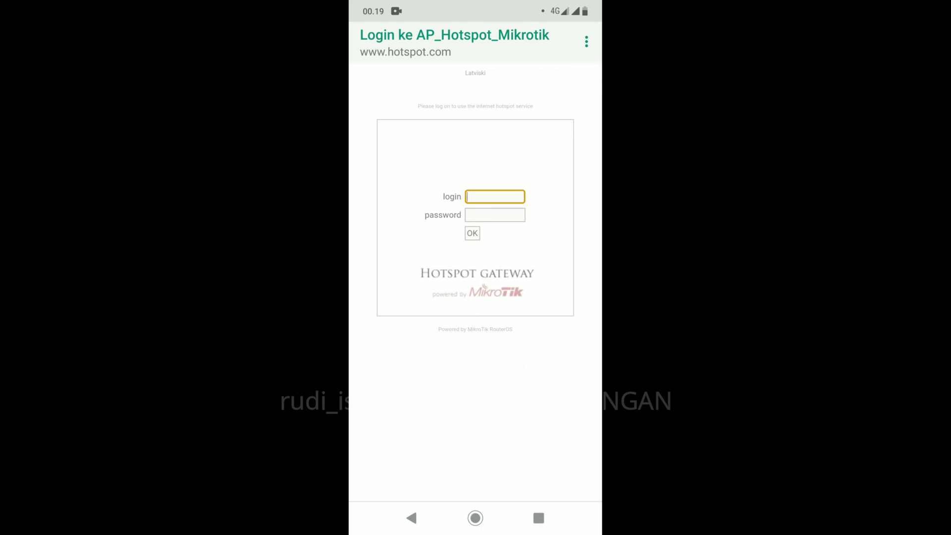
# - Connect to AP_Hotspot_RuijieReyee and submit the hotspot login name and password
pyautogui.click(411, 518)
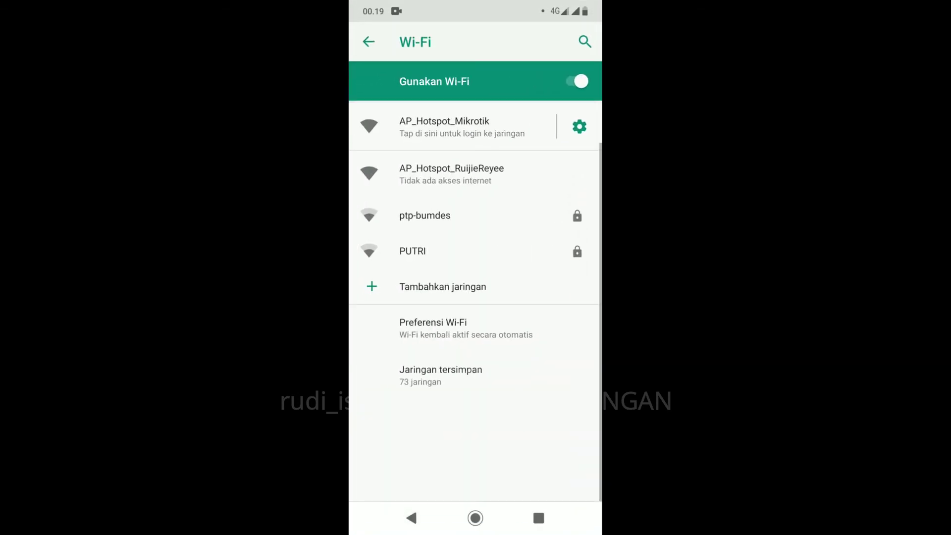
pyautogui.click(451, 174)
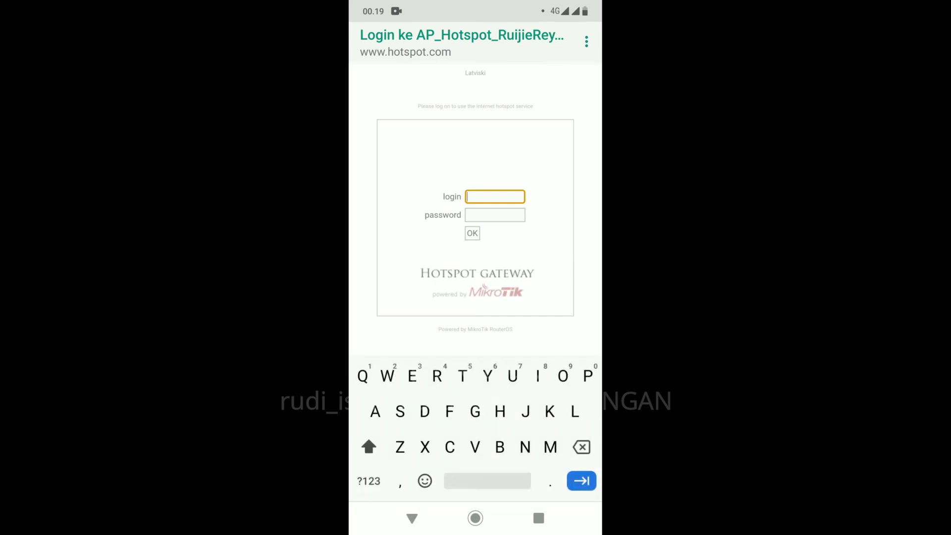
pyautogui.write('A')
pyautogui.press('BackSpace')
pyautogui.write('dmin')
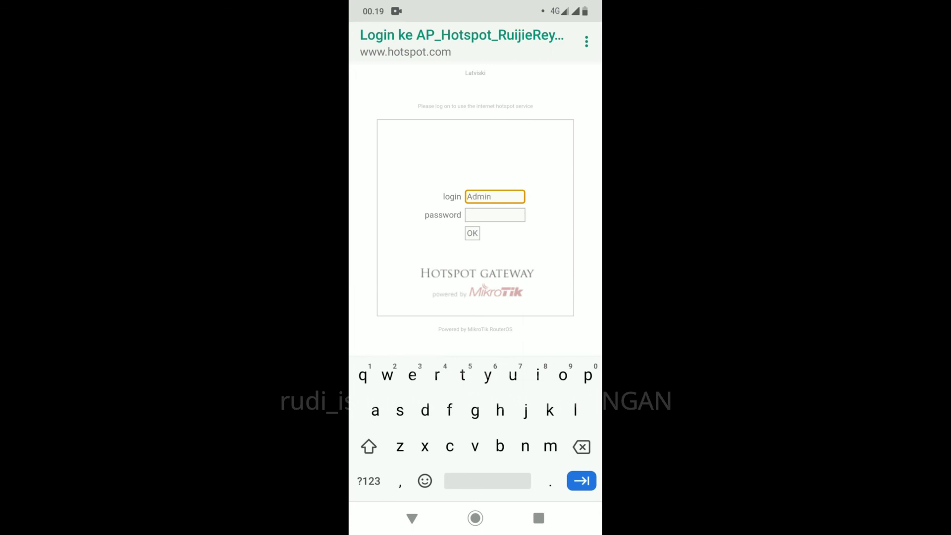
pyautogui.press('Tab')
pyautogui.write('1')
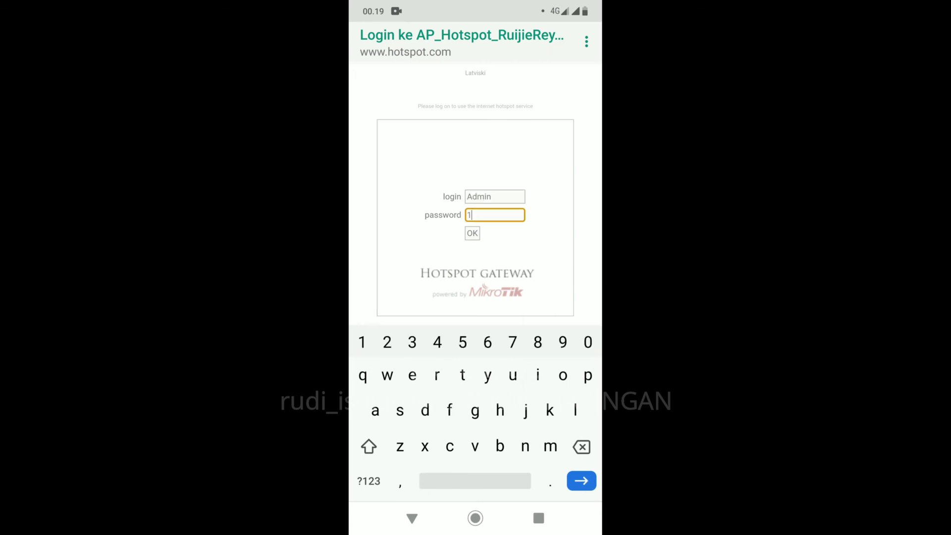
pyautogui.write('234567')
pyautogui.press('Return')
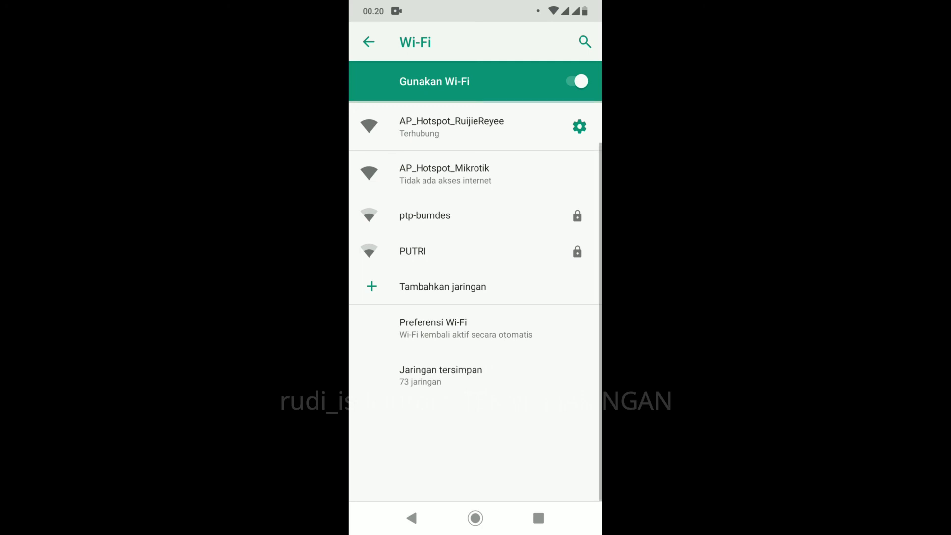
# - Launch Speedtest from the phone's app page and start a test with MULAI
pyautogui.click(475, 518)
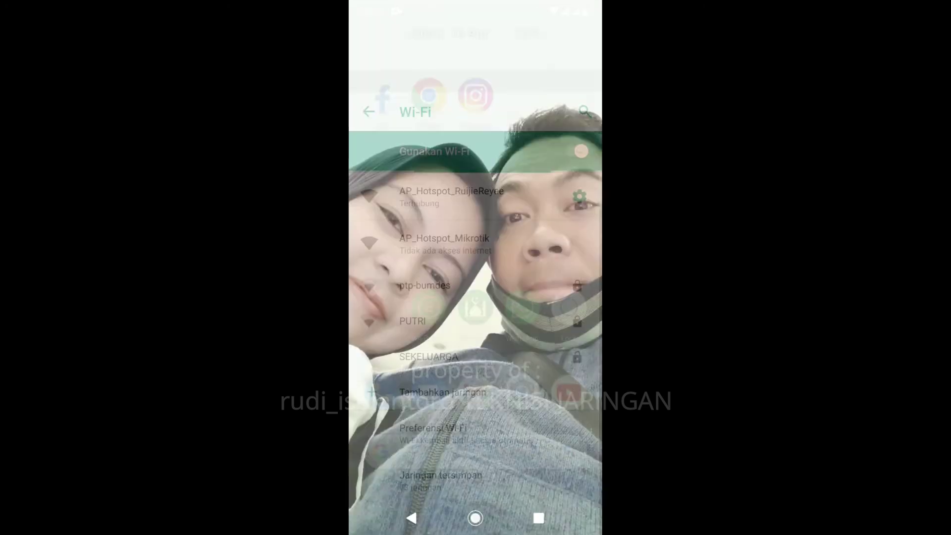
pyautogui.moveTo(545, 248); pyautogui.dragTo(396, 247)
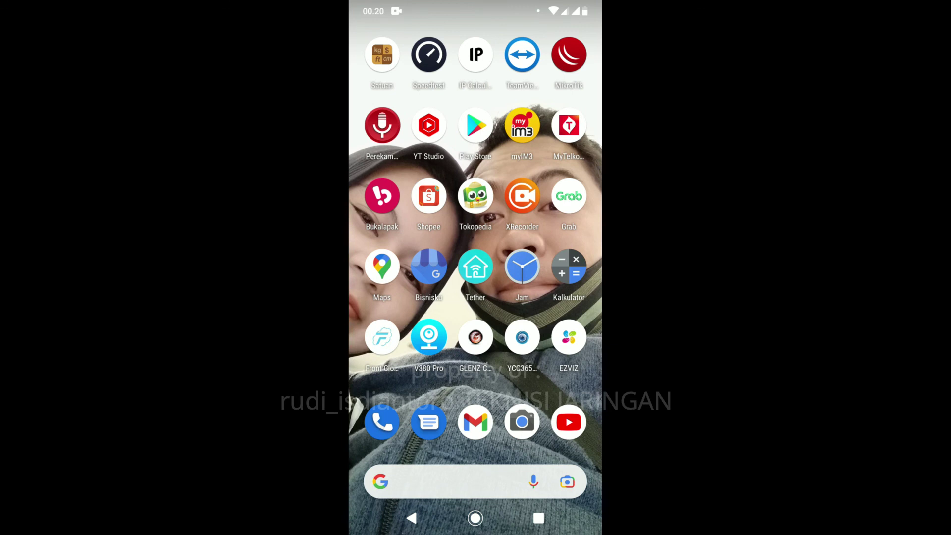
pyautogui.click(429, 54)
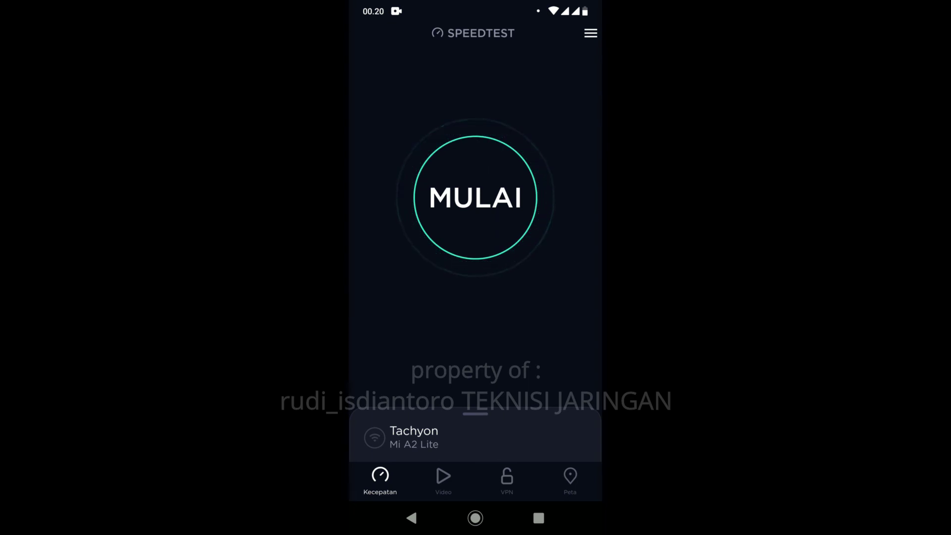
pyautogui.click(475, 198)
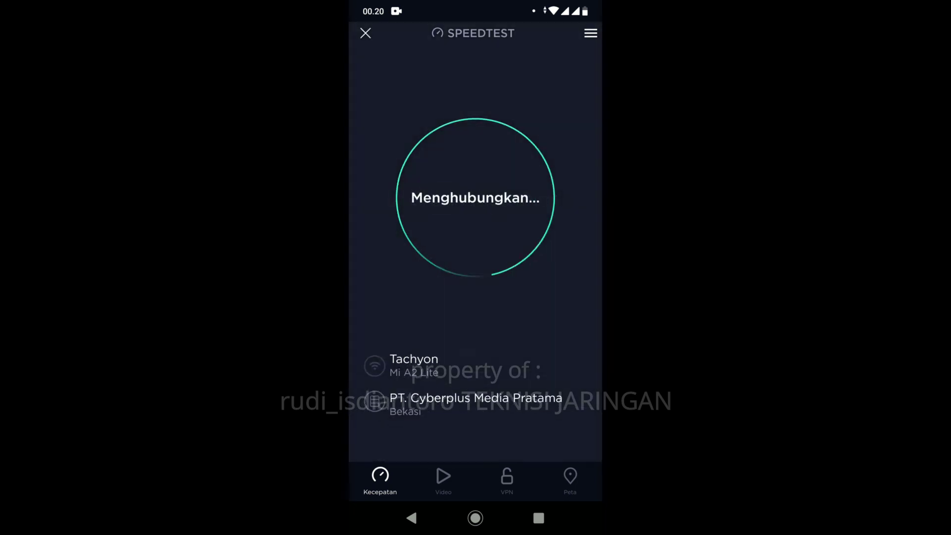